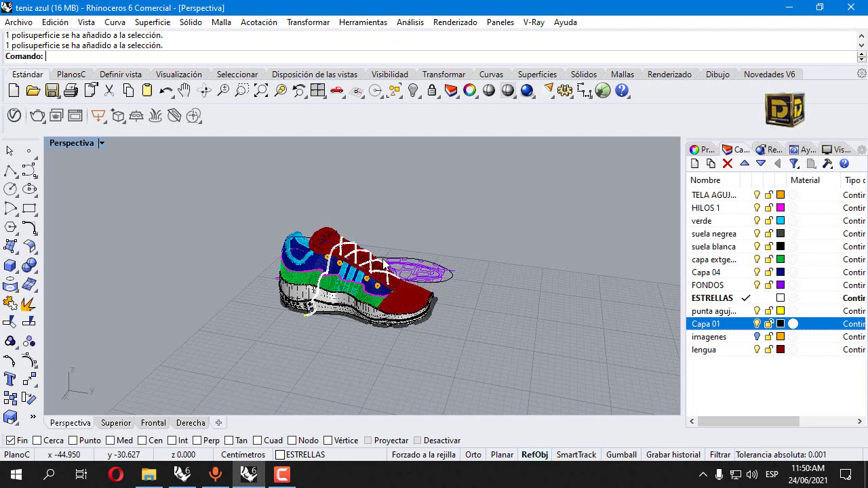
# Examine the sole pattern curves lying beside the sneaker model, both up close and from several angles.
pyautogui.moveTo(489, 265); pyautogui.dragTo(287, 316, button='right')
pyautogui.scroll(3, 364, 278)
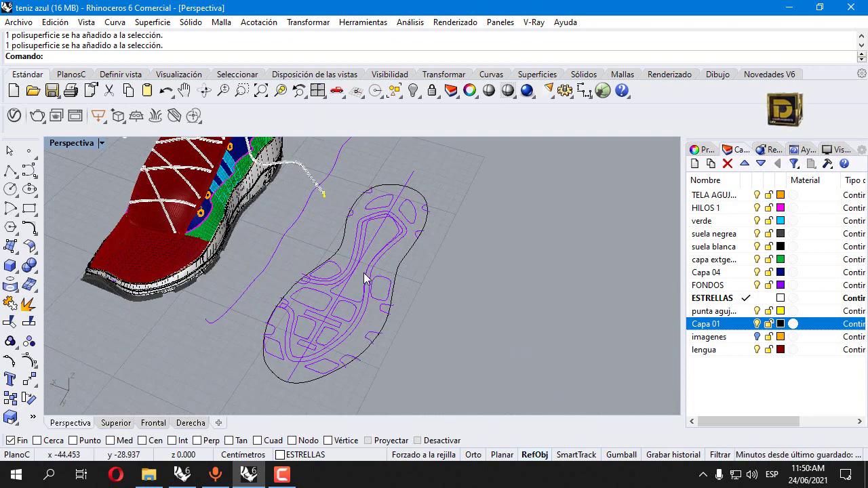
pyautogui.scroll(6, 356, 278)
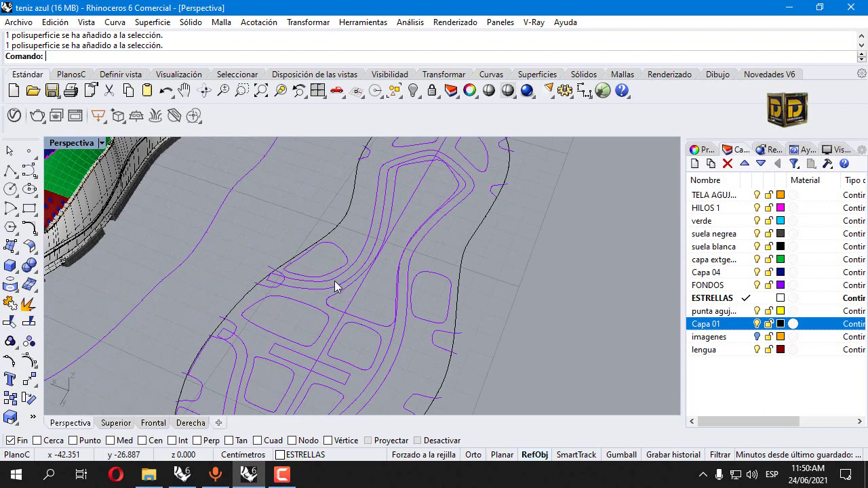
pyautogui.click(342, 276)
pyautogui.click(206, 266)
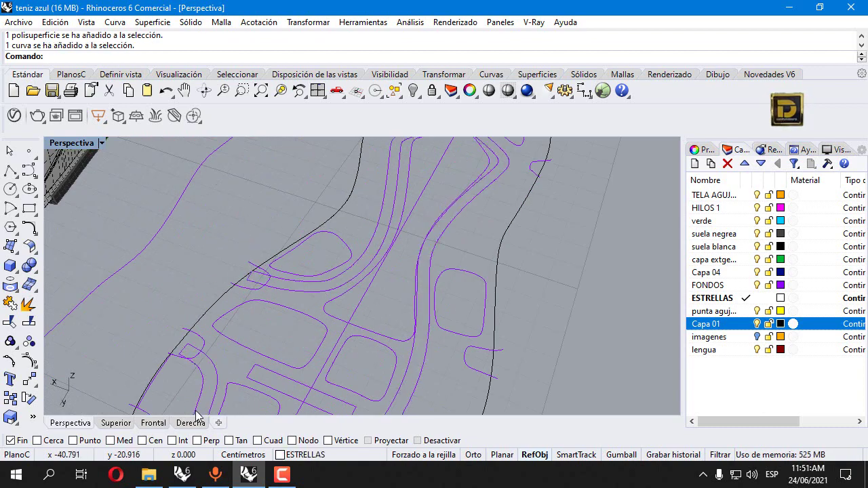
pyautogui.scroll(-6, 352, 240)
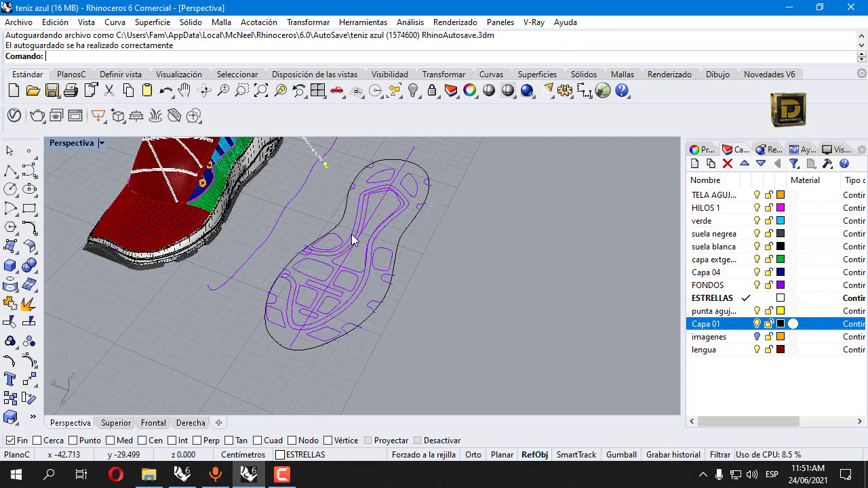
pyautogui.scroll(-3, 458, 248)
pyautogui.moveTo(462, 250); pyautogui.dragTo(146, 278, button='right')
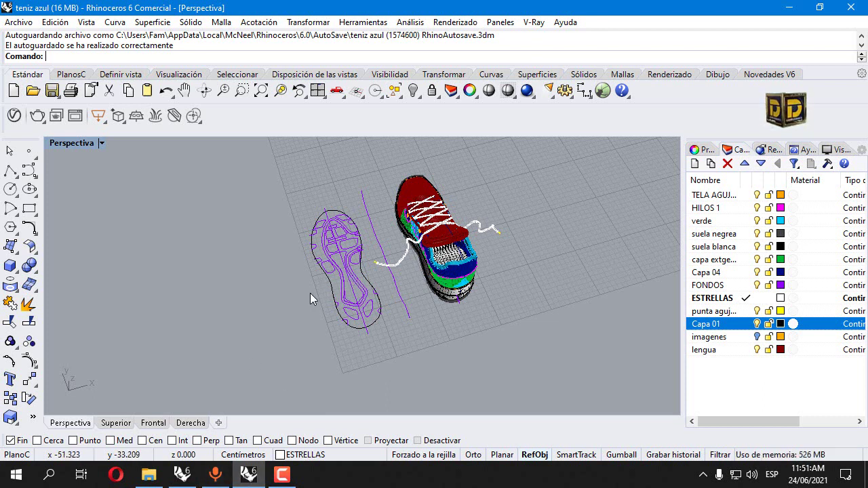
# Switch to the web browser and save the previewed black and grey sole image from the "suela tenis" results.
pyautogui.hotkey('alt', 'Tab')
pyautogui.scroll(-1, 384, 176)
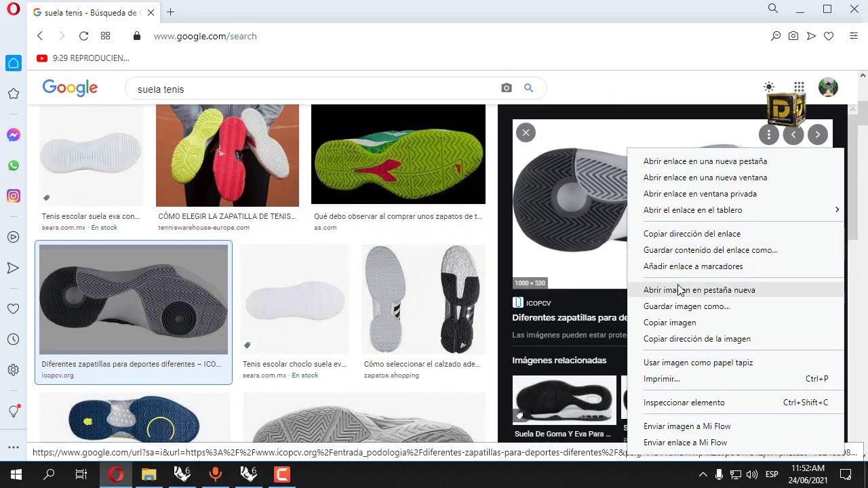
pyautogui.click(682, 306)
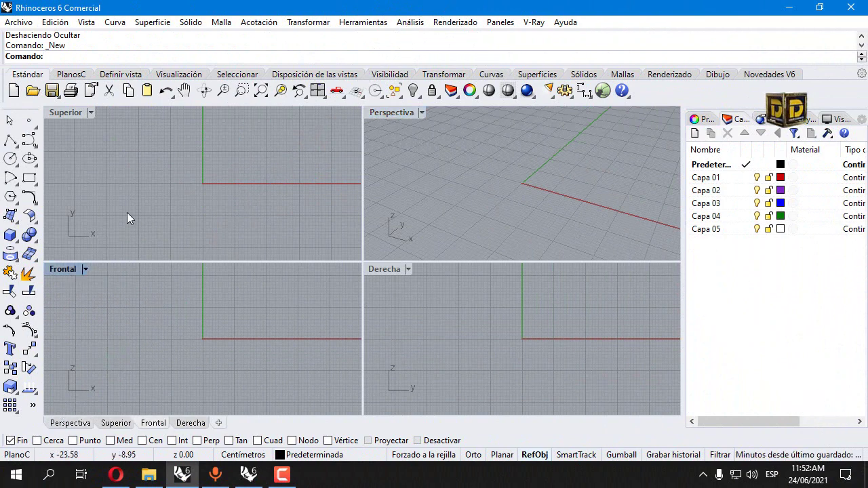
# Switch to the empty Rhinoceros document and place the sole image as a background bitmap in the Superior viewport.
pyautogui.click(82, 117)
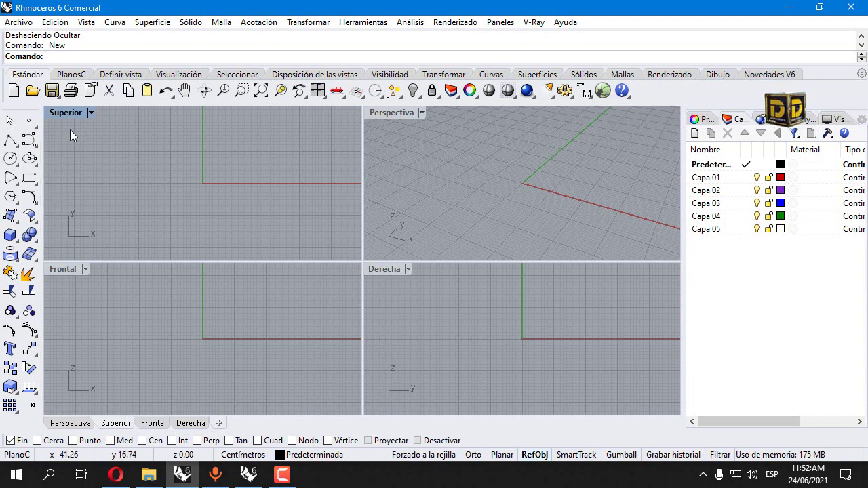
pyautogui.click(93, 113)
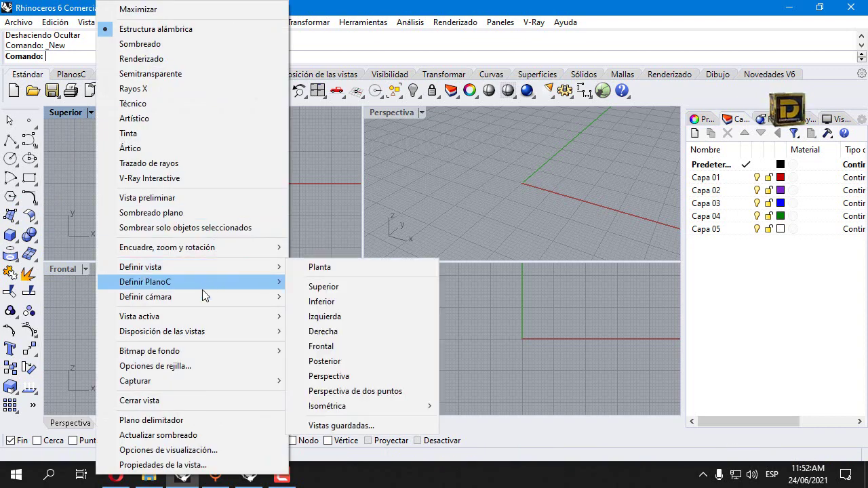
pyautogui.moveTo(217, 350)
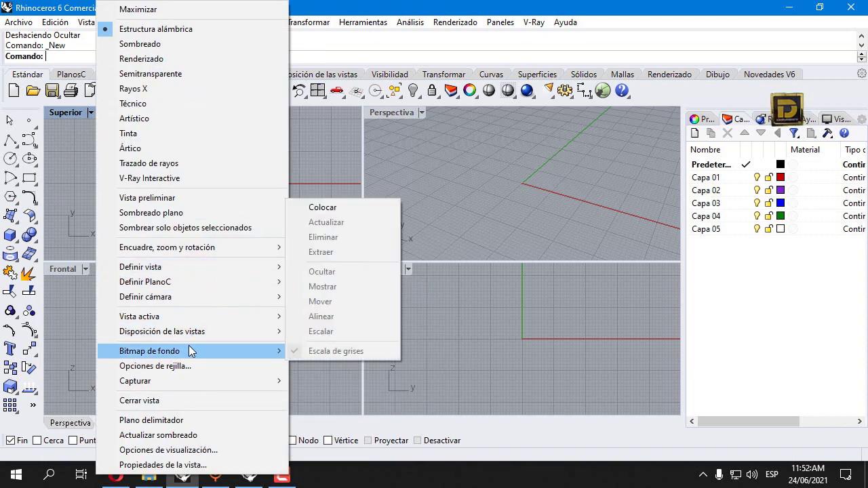
pyautogui.click(339, 210)
pyautogui.click(385, 334)
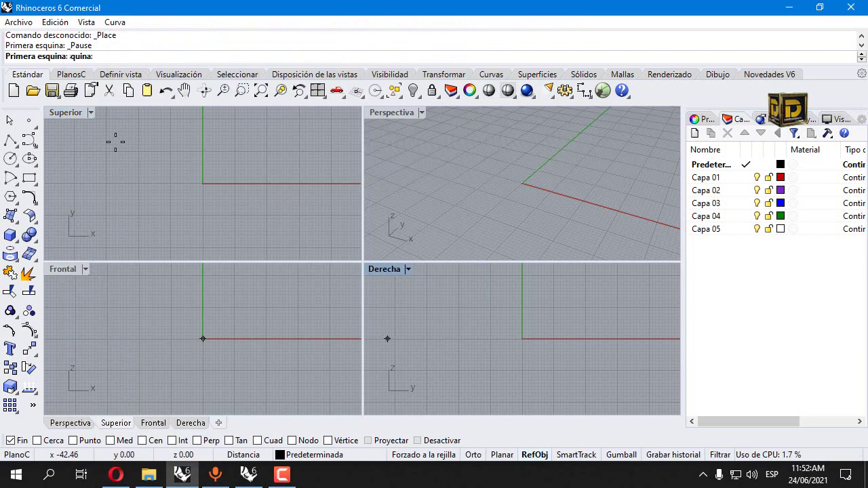
pyautogui.click(145, 149)
pyautogui.click(282, 222)
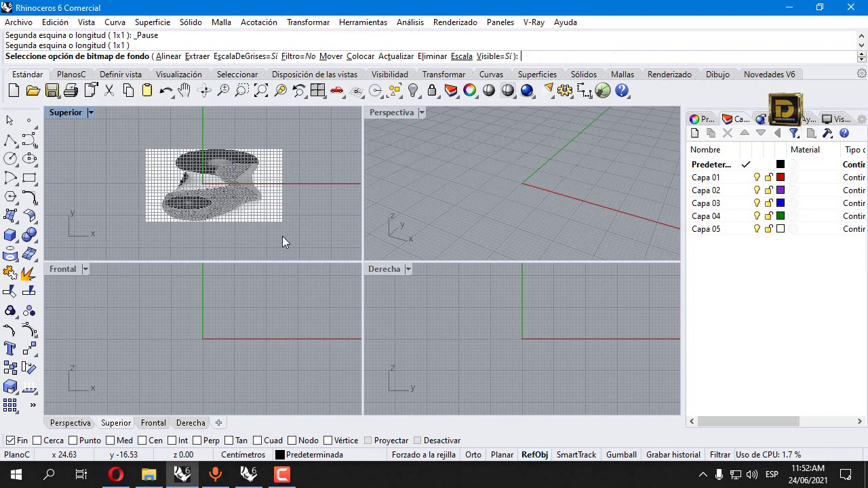
# Maximize the Superior viewport and remove the background bitmap of the sole.
pyautogui.scroll(5, 205, 156)
pyautogui.doubleClick(65, 112)
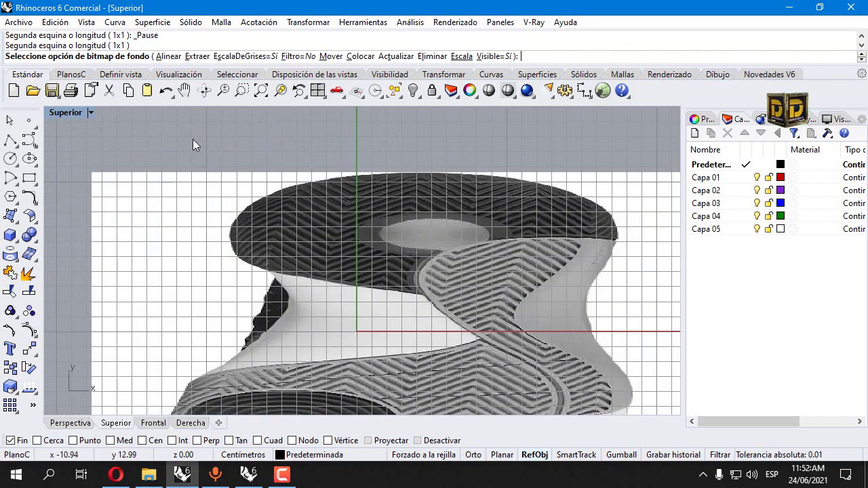
pyautogui.scroll(-5, 271, 205)
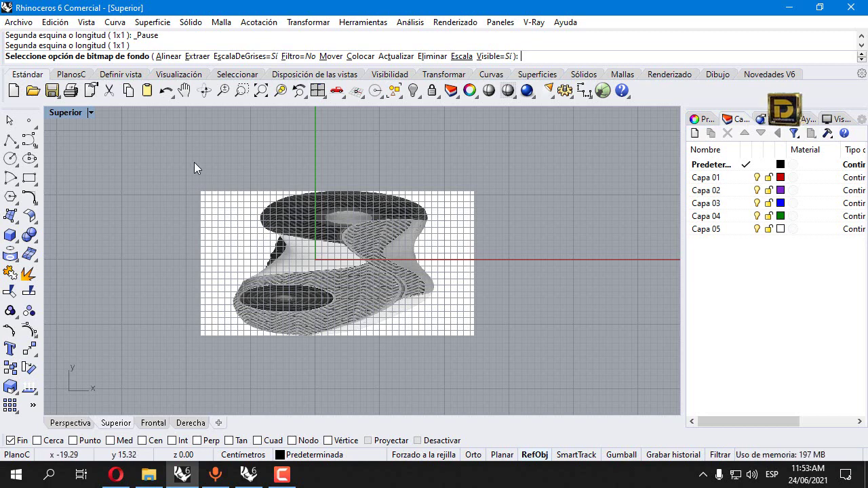
pyautogui.click(428, 58)
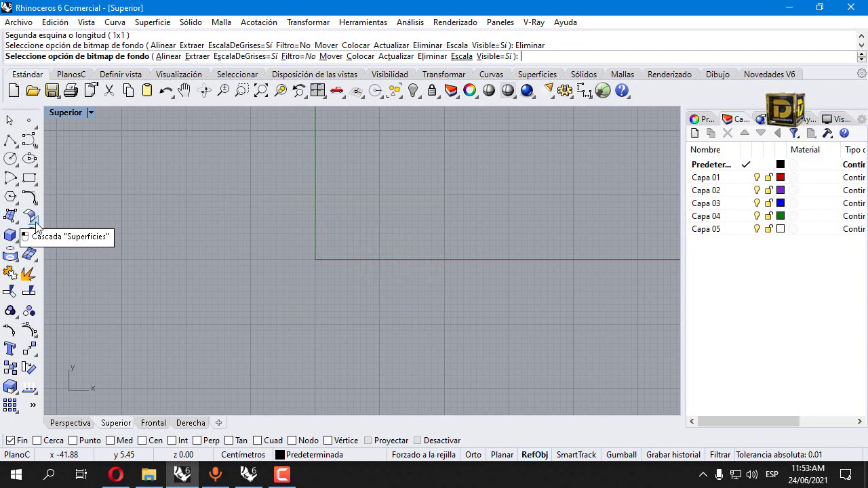
pyautogui.click(10, 216)
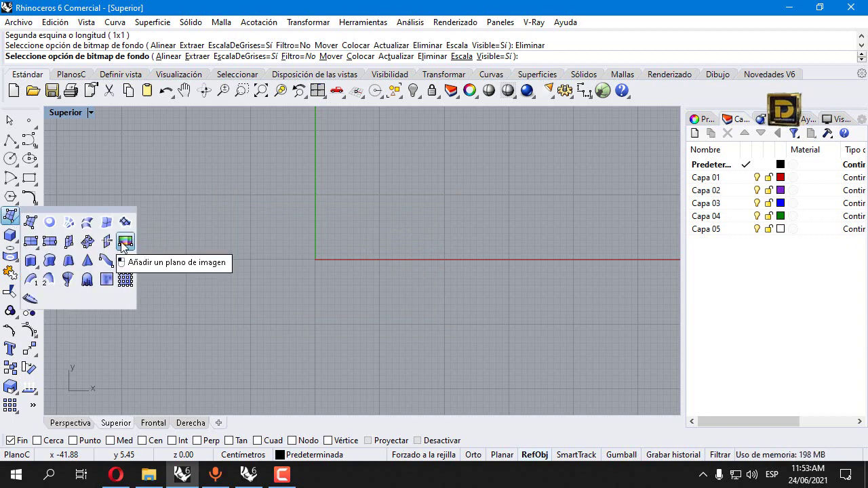
pyautogui.click(124, 242)
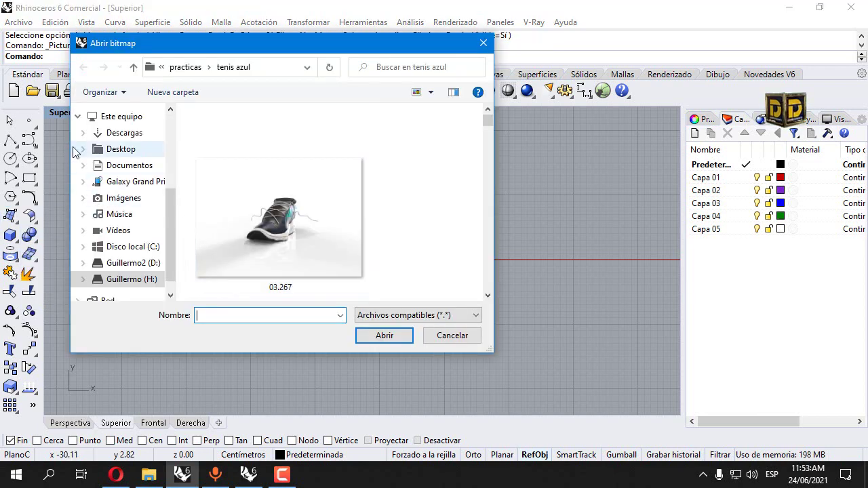
pyautogui.moveTo(488, 120); pyautogui.dragTo(490, 270)
pyautogui.doubleClick(272, 120)
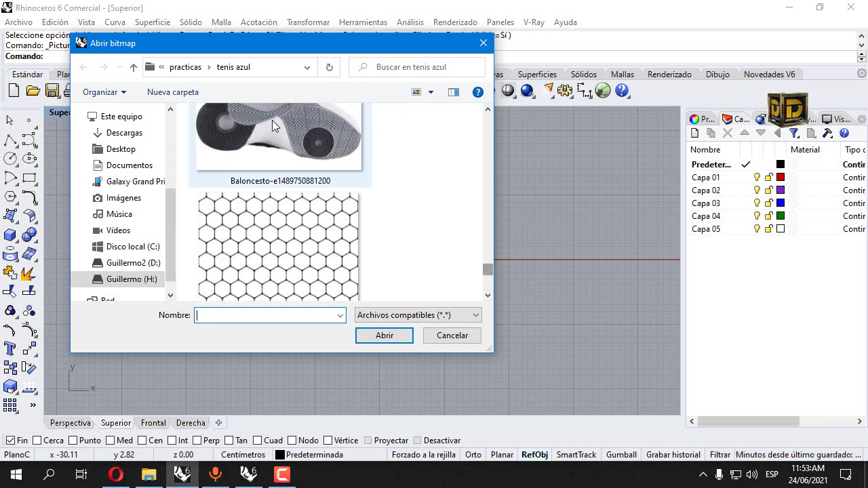
pyautogui.click(179, 150)
pyautogui.click(347, 285)
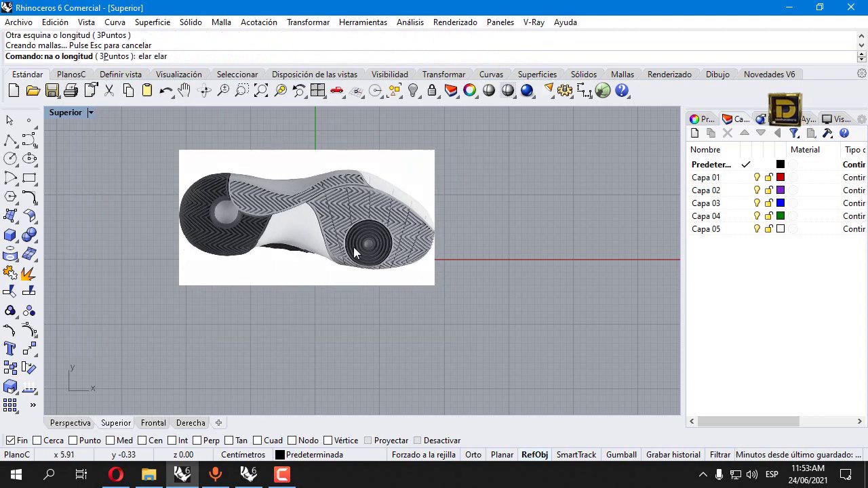
# Rotate the sole picture 90 degrees in the Superior view so the toe points up.
pyautogui.click(305, 22)
pyautogui.click(308, 64)
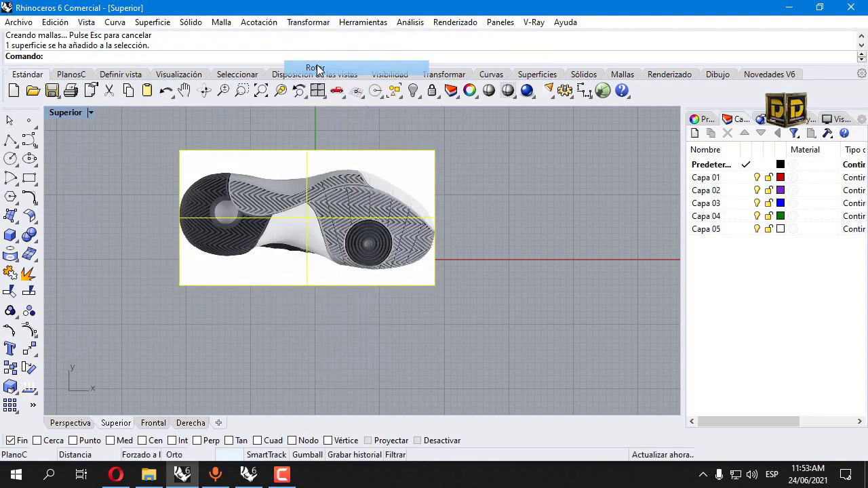
pyautogui.click(279, 224)
pyautogui.press('Return')
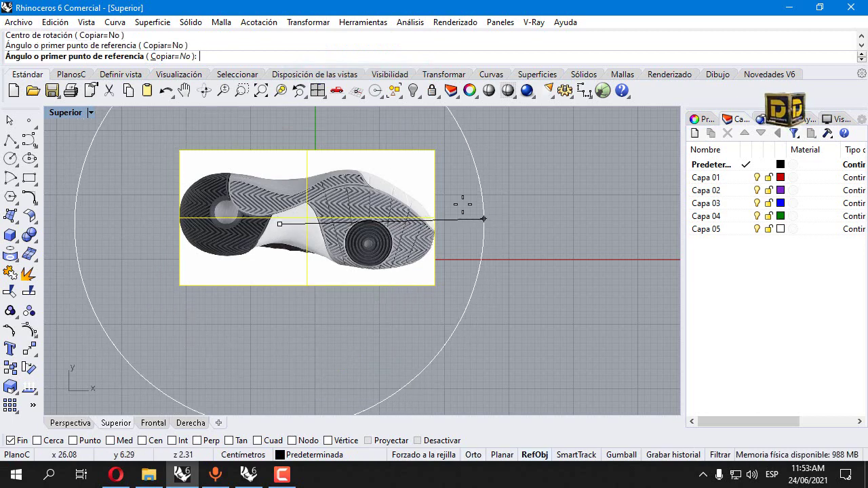
pyautogui.press('Escape')
pyautogui.rightClick(358, 227)
pyautogui.click(343, 226)
pyautogui.click(526, 226)
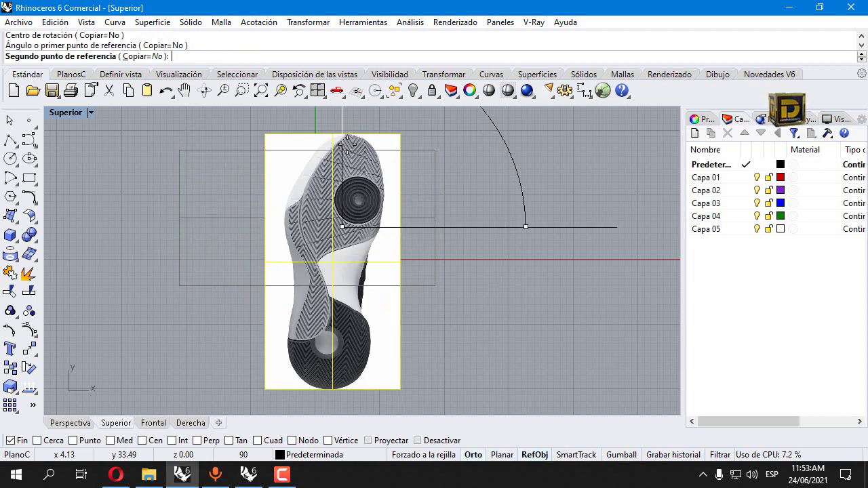
pyautogui.press('Escape')
pyautogui.press('Escape')
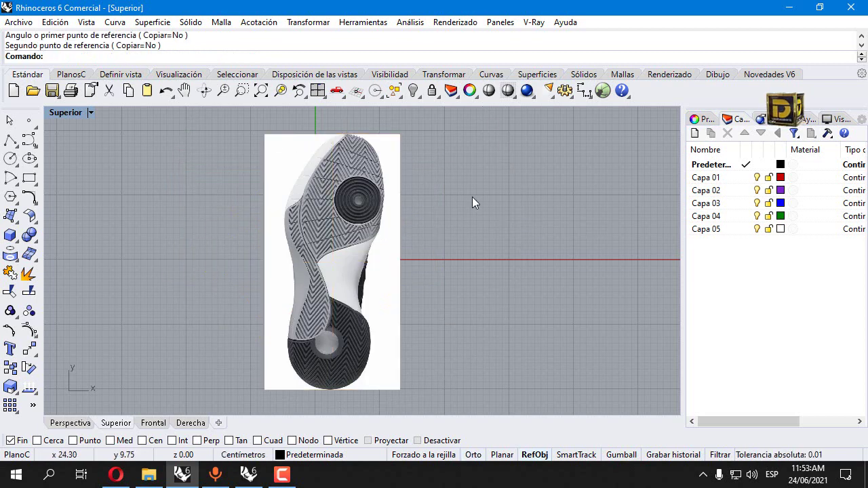
# Trace the sole's outer contour in the picture with a closed degree 3 control point curve and check its control points.
pyautogui.click(29, 139)
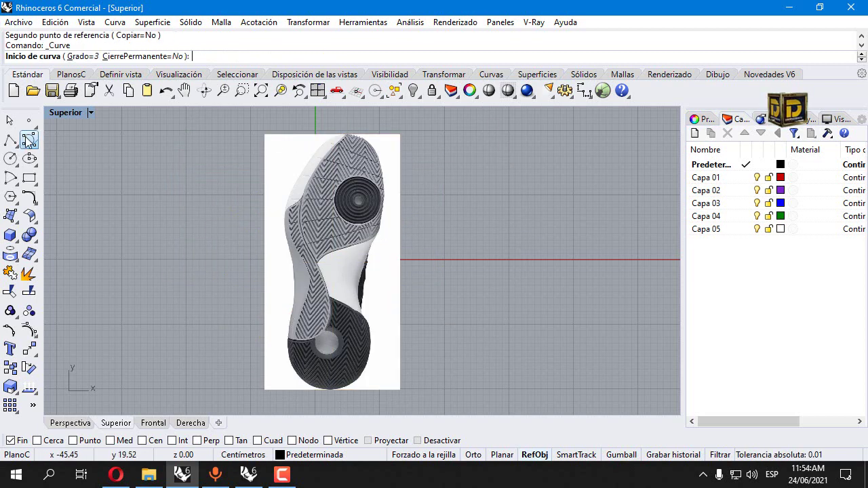
pyautogui.click(287, 340)
pyautogui.click(293, 286)
pyautogui.click(289, 255)
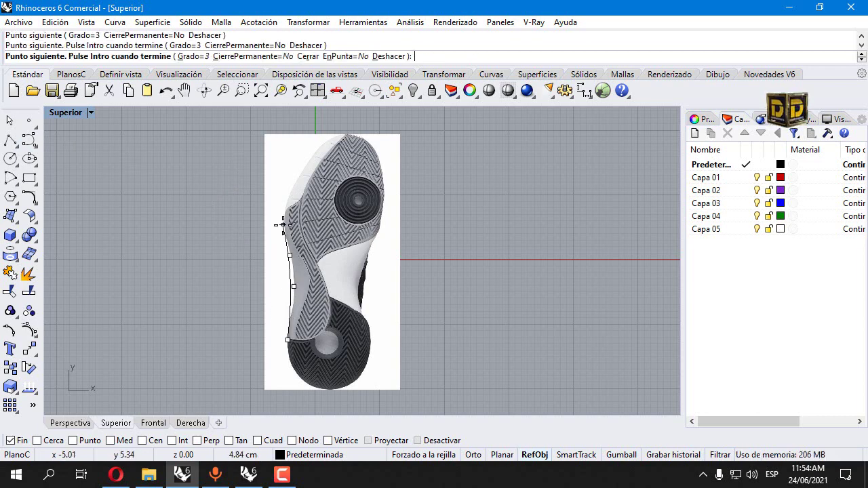
pyautogui.click(283, 224)
pyautogui.click(287, 202)
pyautogui.click(305, 157)
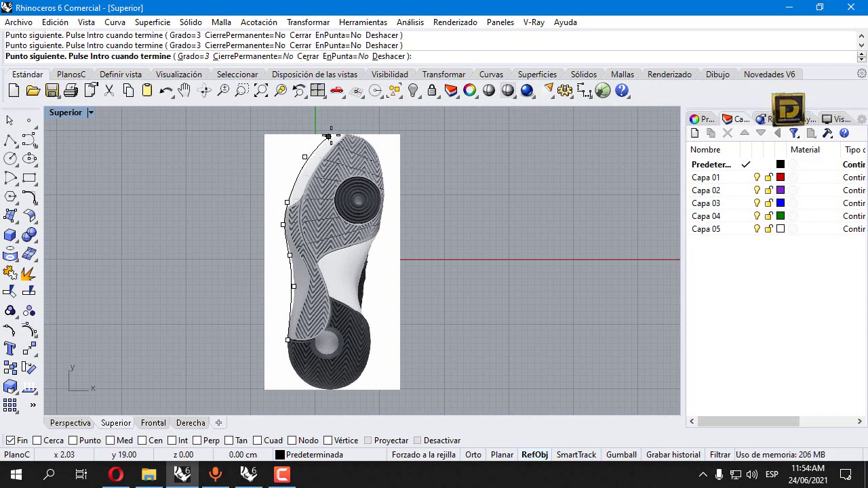
pyautogui.click(328, 136)
pyautogui.click(349, 133)
pyautogui.click(368, 136)
pyautogui.click(378, 147)
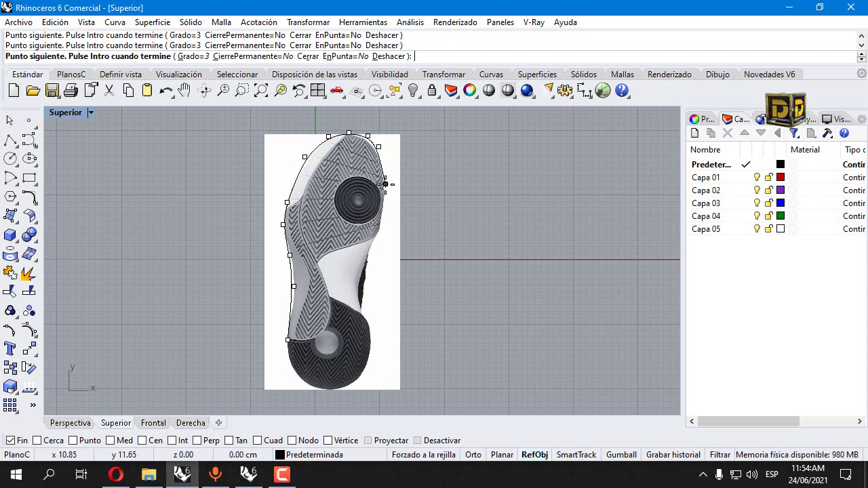
pyautogui.click(386, 184)
pyautogui.click(379, 218)
pyautogui.click(369, 261)
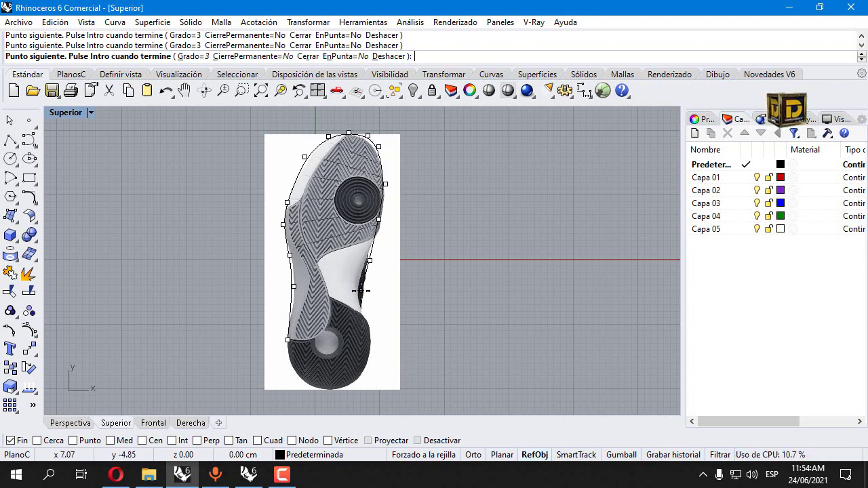
pyautogui.click(371, 333)
pyautogui.click(367, 367)
pyautogui.click(354, 389)
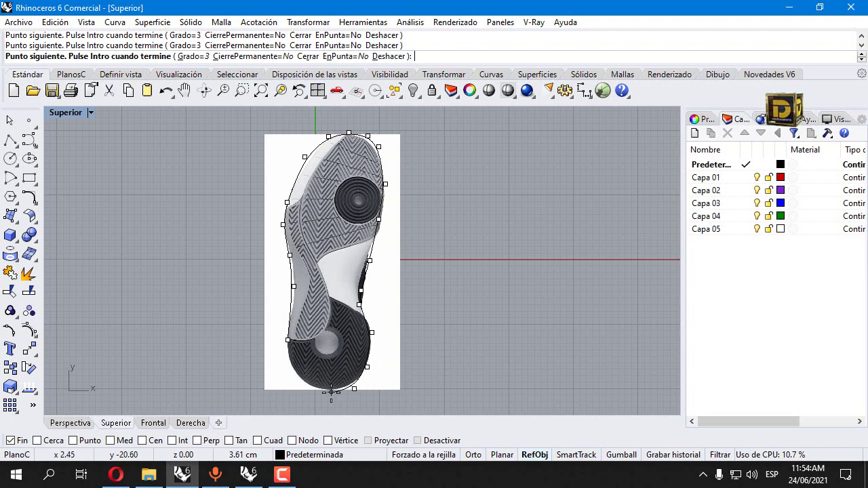
pyautogui.click(331, 392)
pyautogui.click(288, 342)
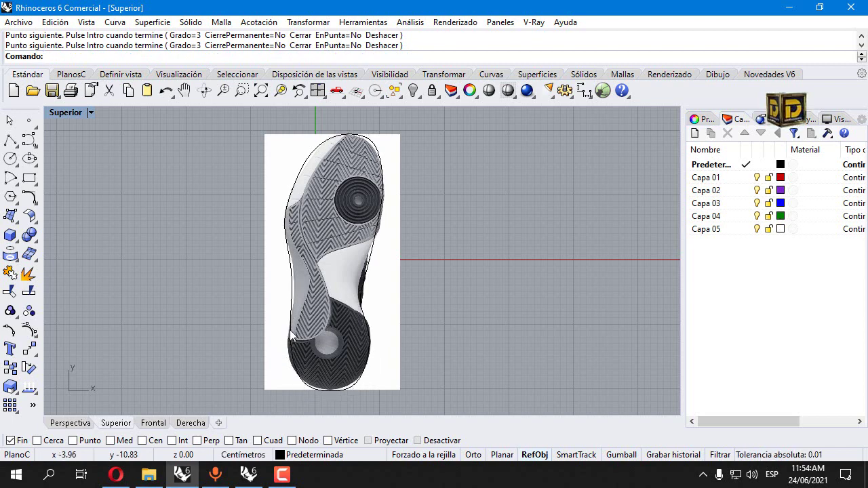
pyautogui.click(290, 336)
pyautogui.click(379, 365)
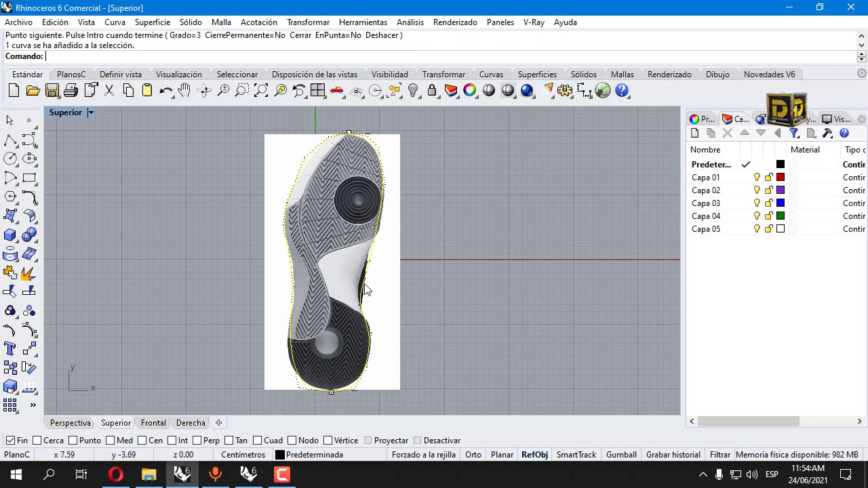
pyautogui.click(427, 266)
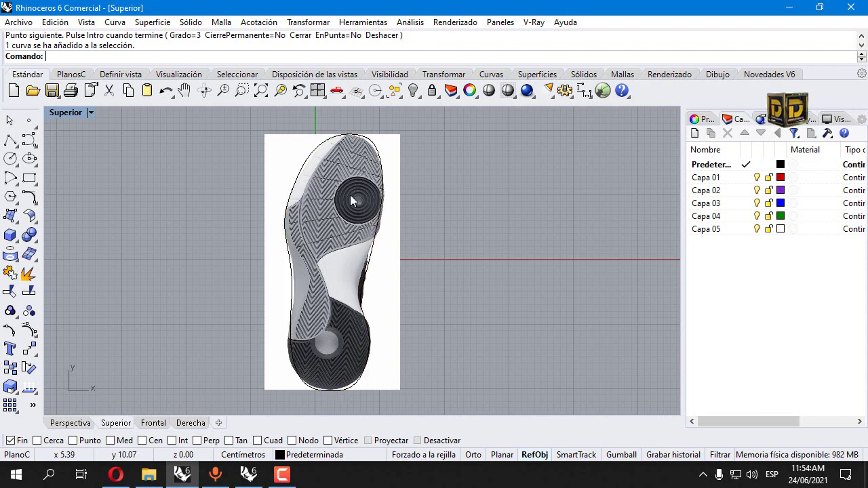
# Delete the traced sole outline together with the sole picture.
pyautogui.click(10, 158)
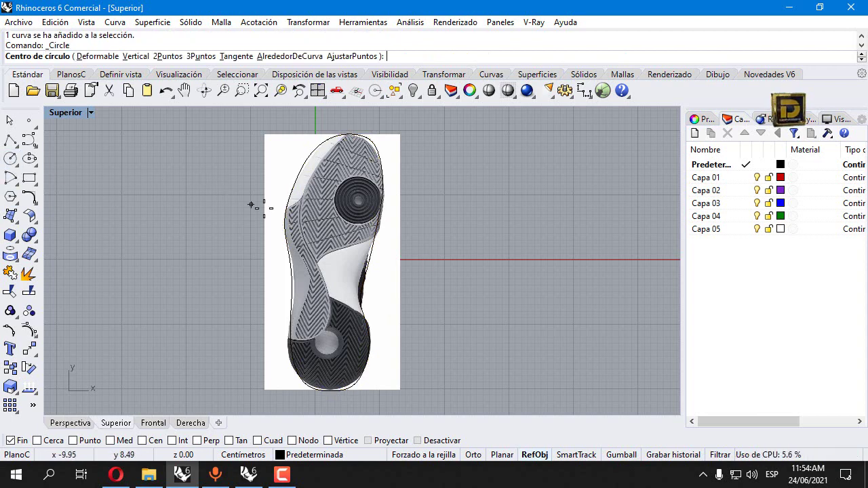
pyautogui.rightClick(359, 200)
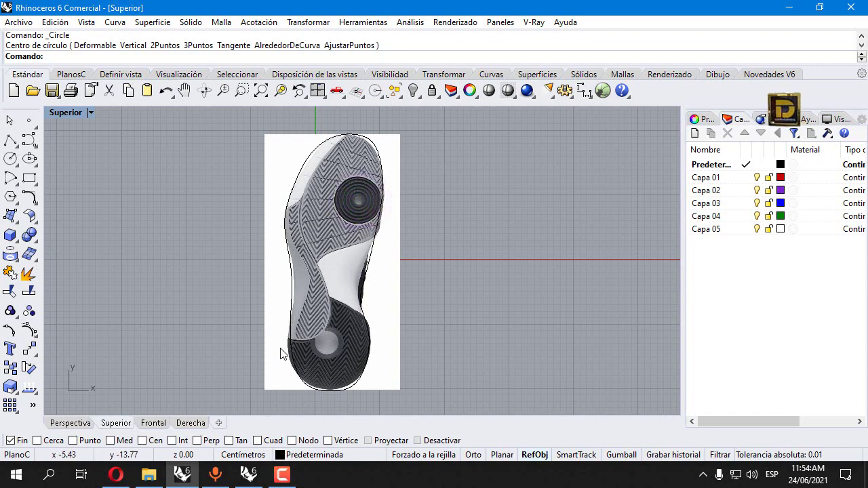
pyautogui.moveTo(450, 204); pyautogui.dragTo(255, 326)
pyautogui.press('Delete')
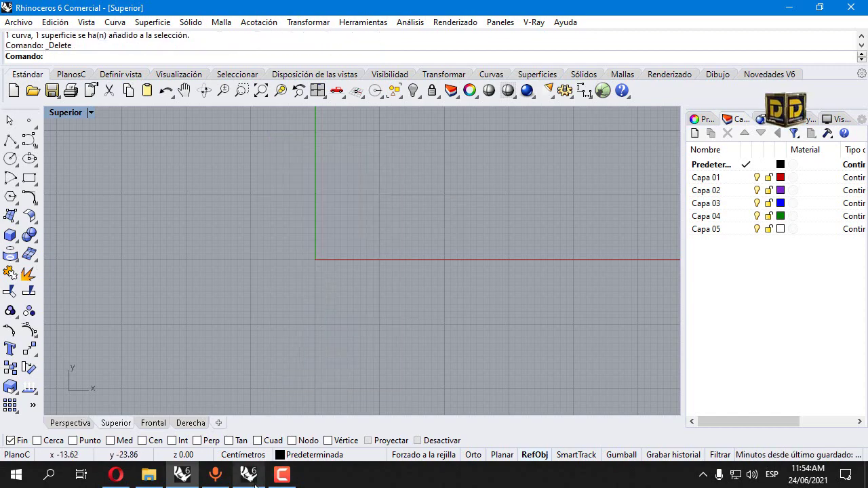
# Paste the prepared sole pattern with its outline and tread curves into the Superior view and delete the extra selected objects.
pyautogui.hotkey('ctrl', 'v')
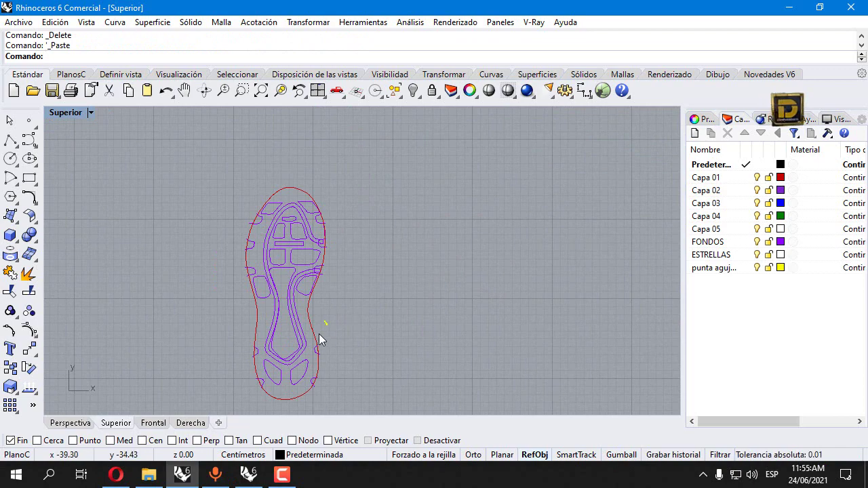
pyautogui.press('Delete')
pyautogui.scroll(10, 264, 217)
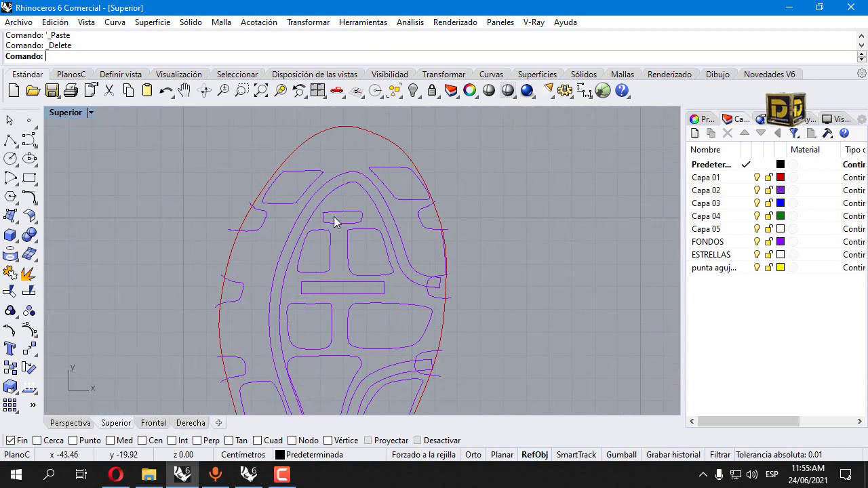
# Move the sole's outer outline to the Predeterminada layer and purge the empty layers.
pyautogui.scroll(-10, 336, 216)
pyautogui.scroll(5, 399, 299)
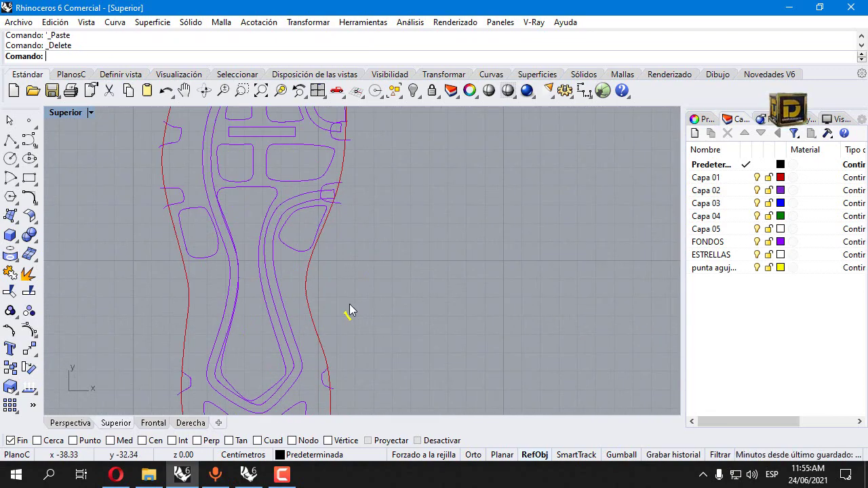
pyautogui.click(311, 260)
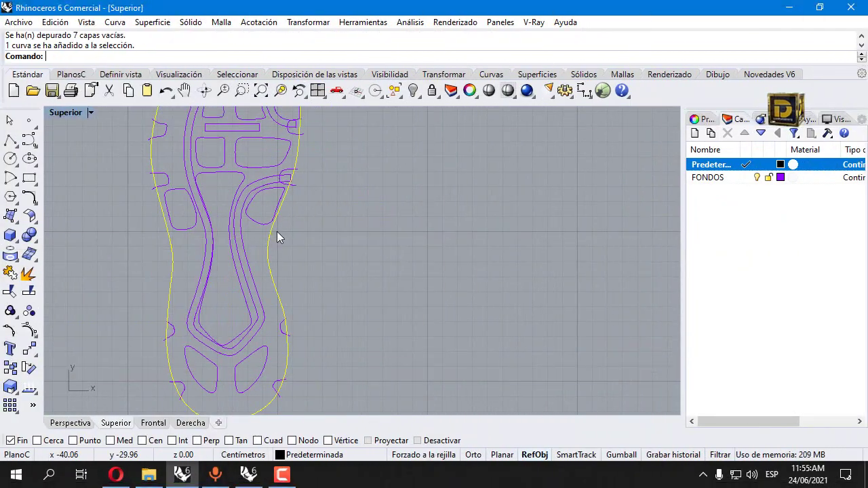
pyautogui.scroll(-3, 348, 317)
pyautogui.scroll(5, 293, 197)
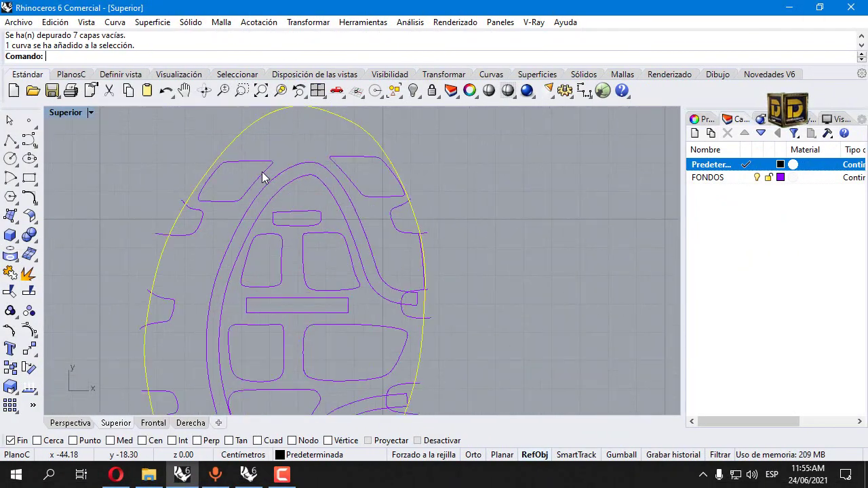
# Duplicate the sole's outer outline in place and hide one of the two overlapping curves.
pyautogui.press('Escape')
pyautogui.click(266, 177)
pyautogui.scroll(-2, 302, 220)
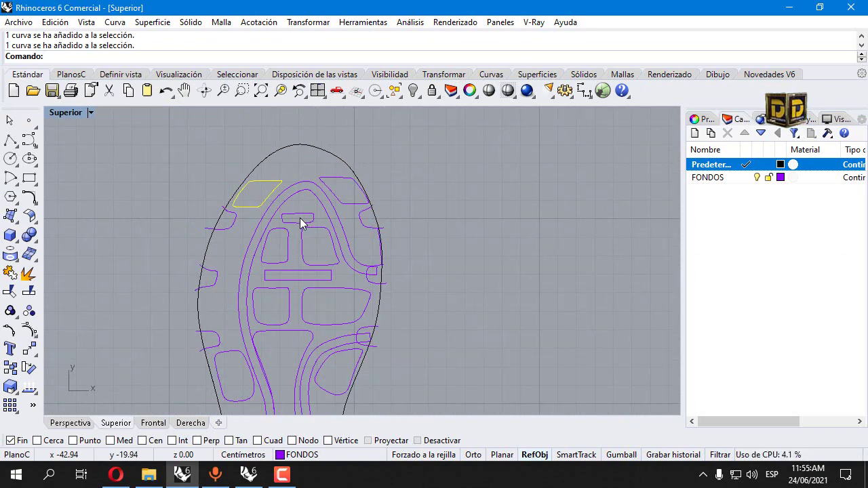
pyautogui.click(276, 155)
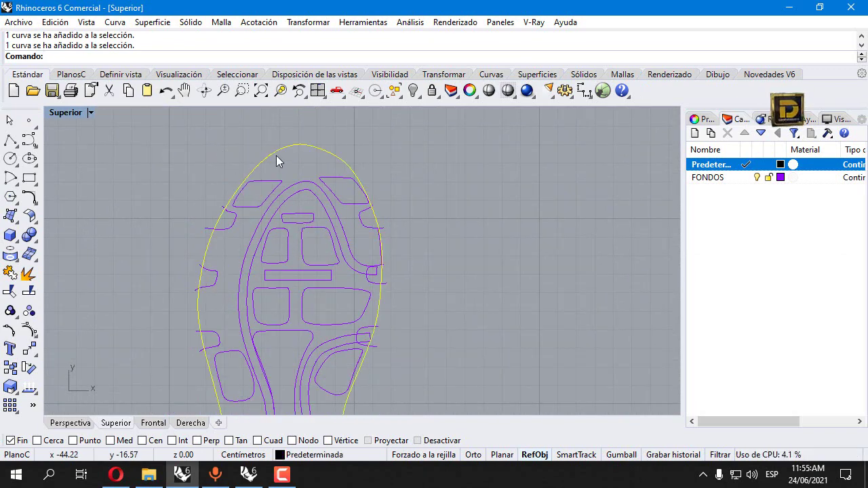
pyautogui.hotkey('ctrl', 'c')
pyautogui.hotkey('ctrl', 'v')
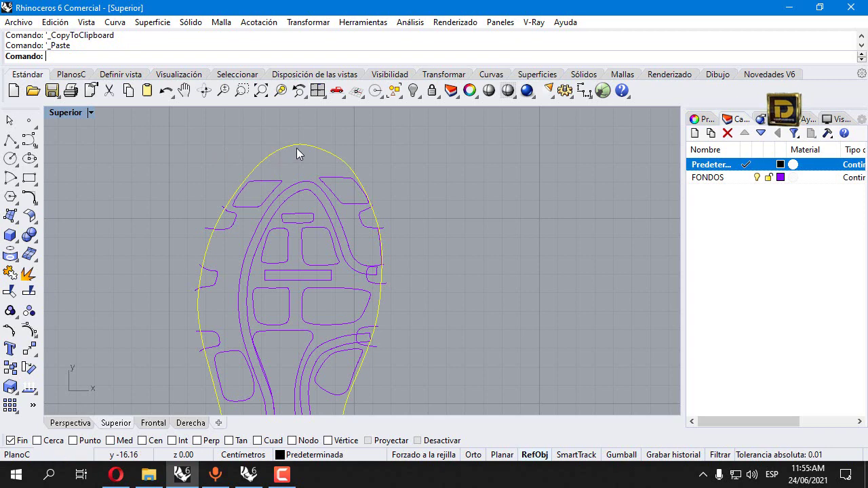
pyautogui.click(413, 91)
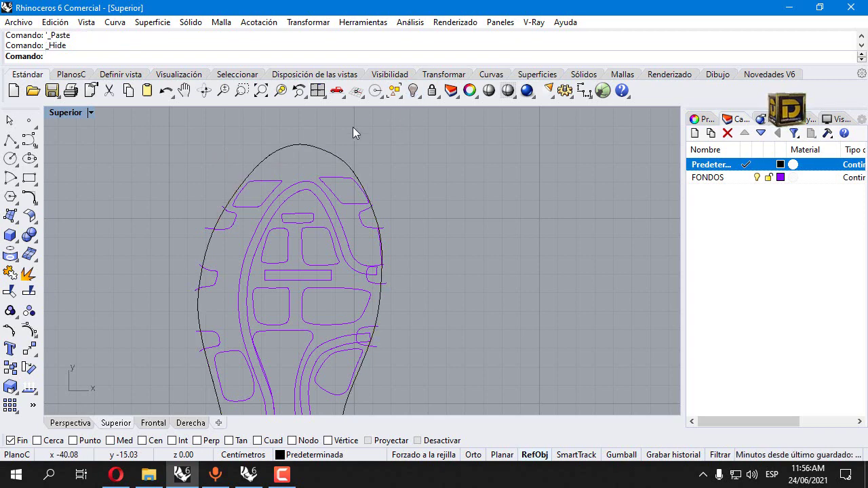
# Show the hidden sole outline and hide one of the two overlapping outlines again.
pyautogui.scroll(-5, 353, 127)
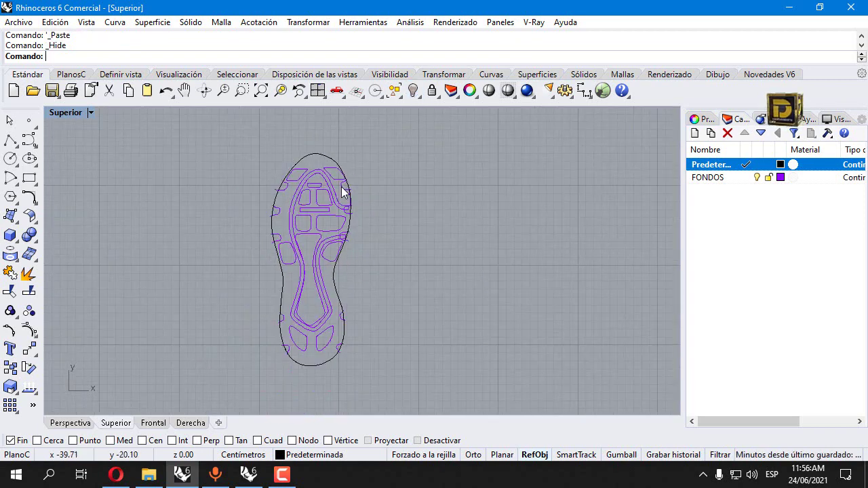
pyautogui.scroll(1, 354, 185)
pyautogui.scroll(-1, 354, 184)
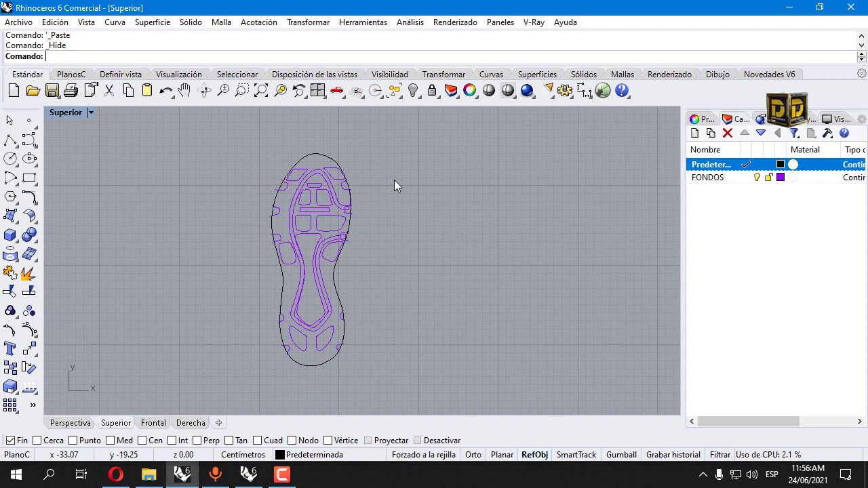
pyautogui.scroll(1, 395, 177)
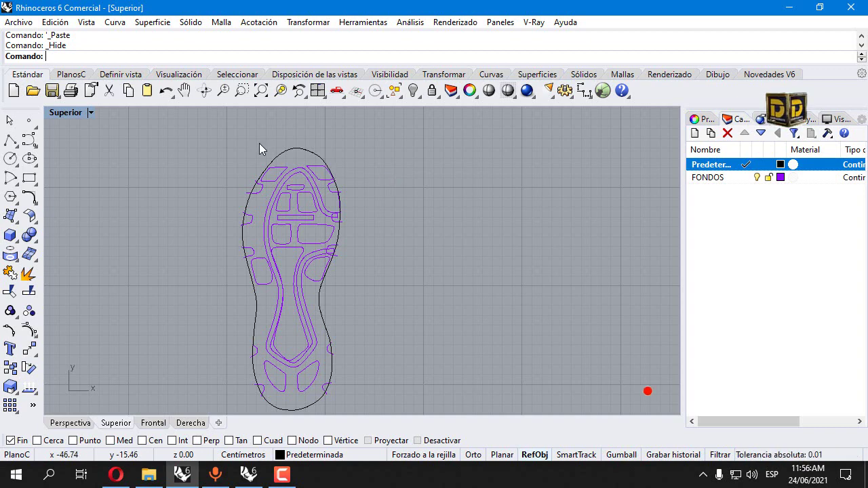
pyautogui.click(250, 200)
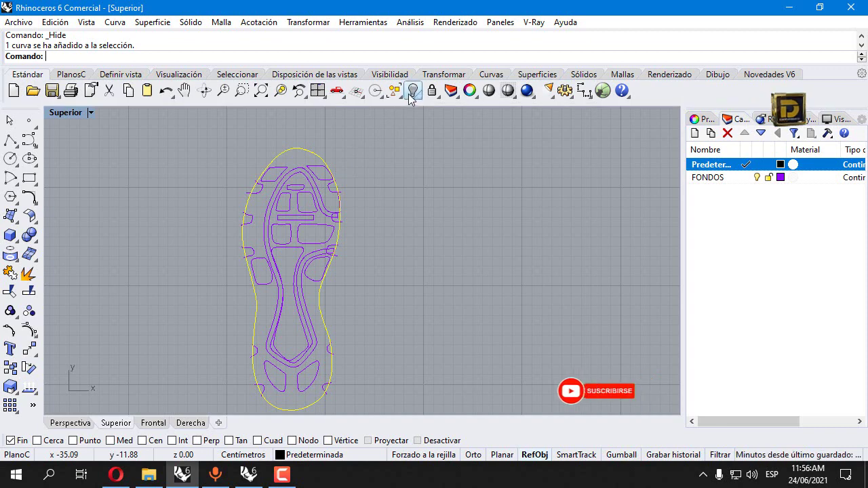
pyautogui.rightClick(413, 91)
pyautogui.click(319, 155)
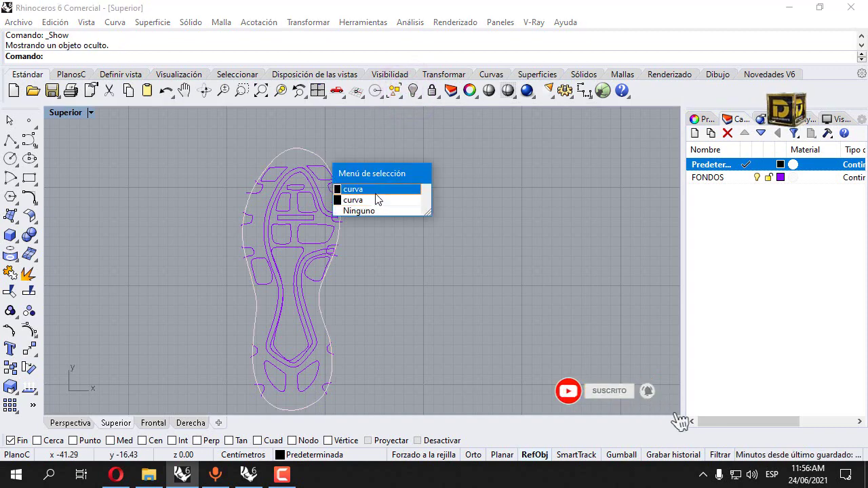
pyautogui.click(376, 201)
pyautogui.click(413, 90)
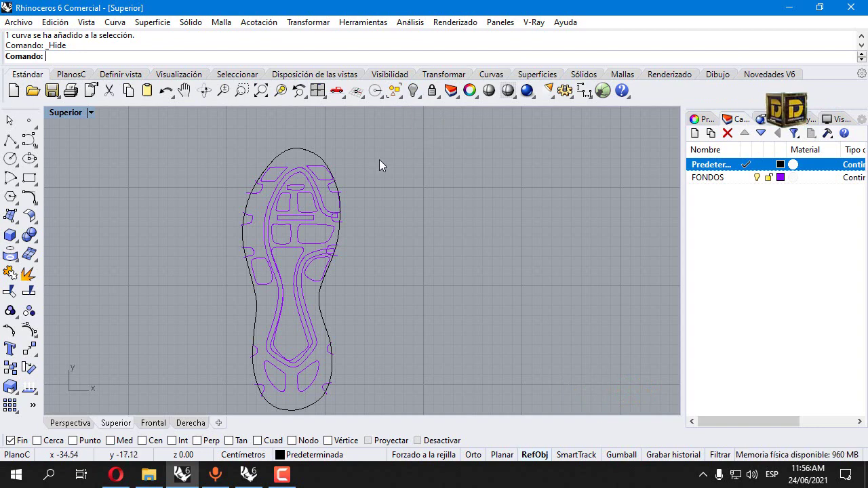
# Select the notch curves crossing both edges of the sole outline at forefoot and heel as cutting objects, except the right edge's middle forefoot notch.
pyautogui.scroll(2, 250, 200)
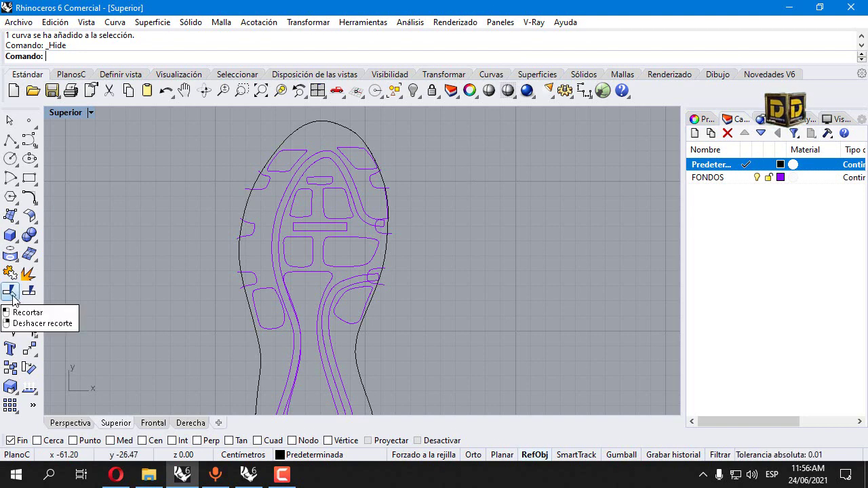
pyautogui.click(269, 179)
pyautogui.click(251, 240)
pyautogui.click(244, 267)
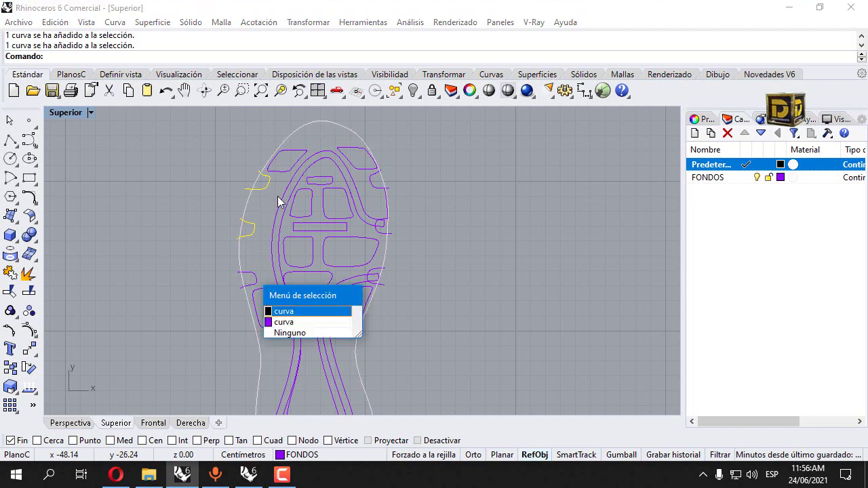
pyautogui.scroll(1, 253, 275)
pyautogui.scroll(-5, 273, 295)
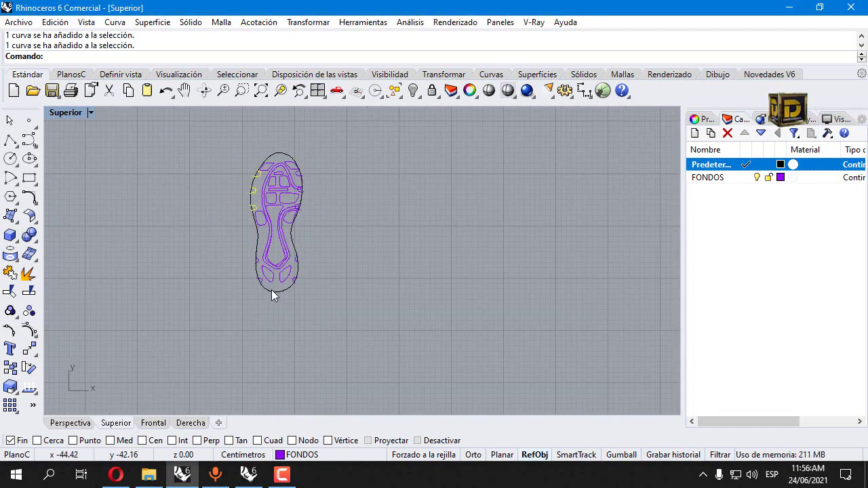
pyautogui.scroll(6, 231, 229)
pyautogui.scroll(1, 232, 229)
pyautogui.click(238, 202)
pyautogui.click(270, 335)
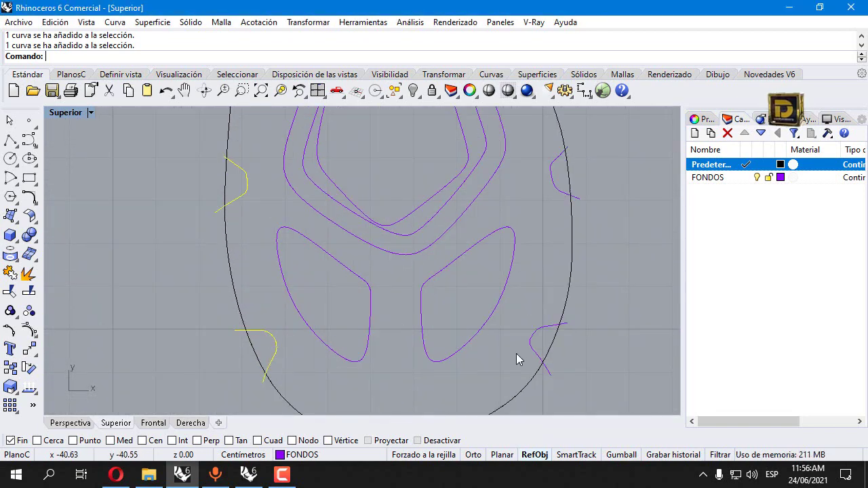
pyautogui.scroll(-4, 526, 235)
pyautogui.scroll(1, 527, 235)
pyautogui.scroll(3, 484, 240)
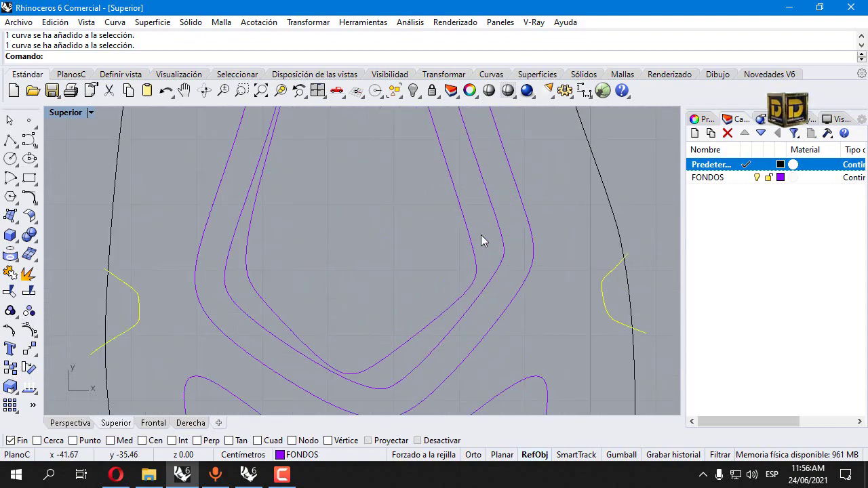
pyautogui.scroll(-3, 398, 333)
pyautogui.click(470, 158)
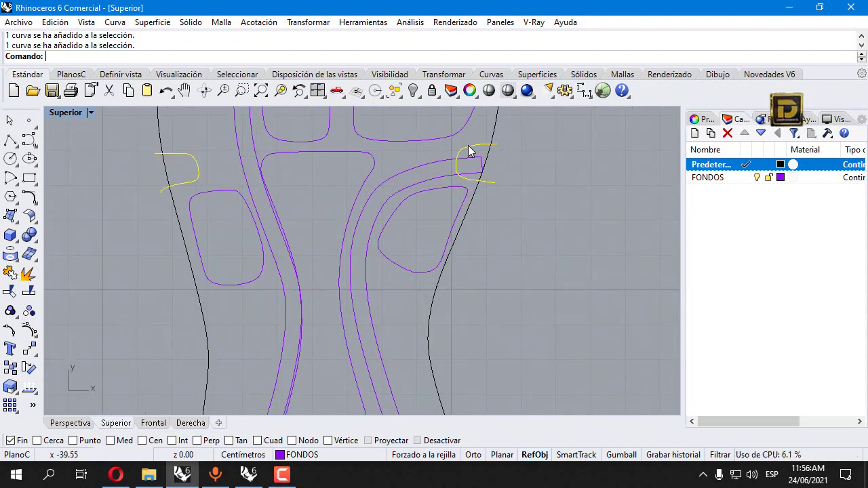
pyautogui.scroll(-4, 407, 234)
pyautogui.scroll(3, 420, 188)
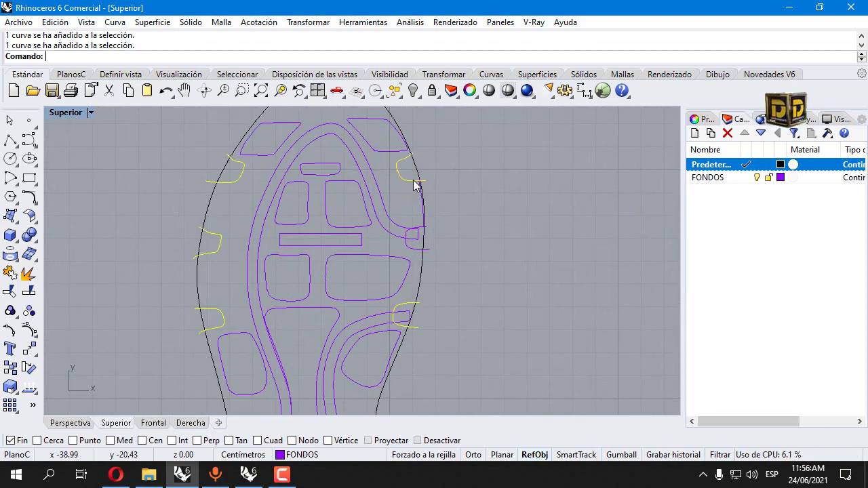
pyautogui.scroll(-3, 407, 159)
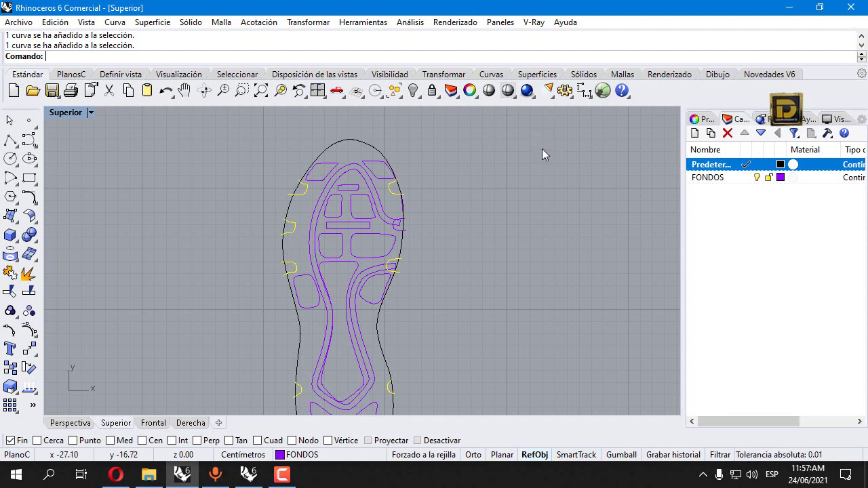
# Trim the outline segments inside the selected forefoot notches, three on the left edge and two on the right edge.
pyautogui.click(9, 293)
pyautogui.scroll(3, 251, 236)
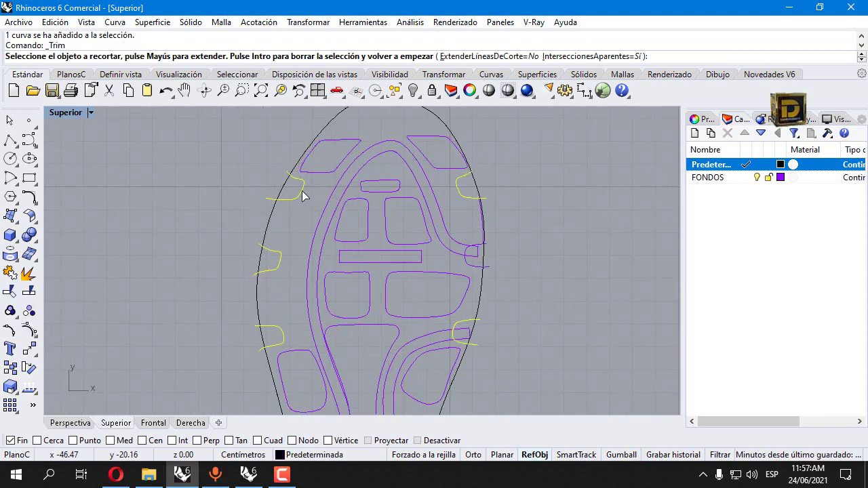
pyautogui.click(280, 183)
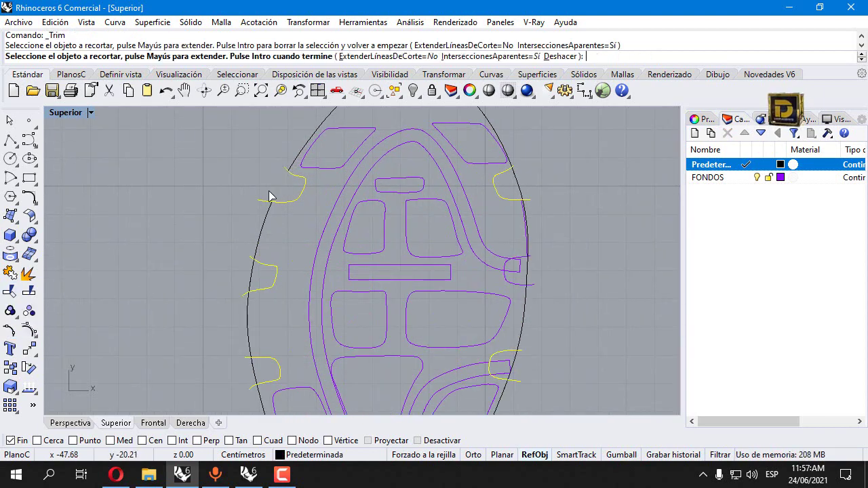
pyautogui.click(249, 290)
pyautogui.click(252, 383)
pyautogui.scroll(-1, 387, 257)
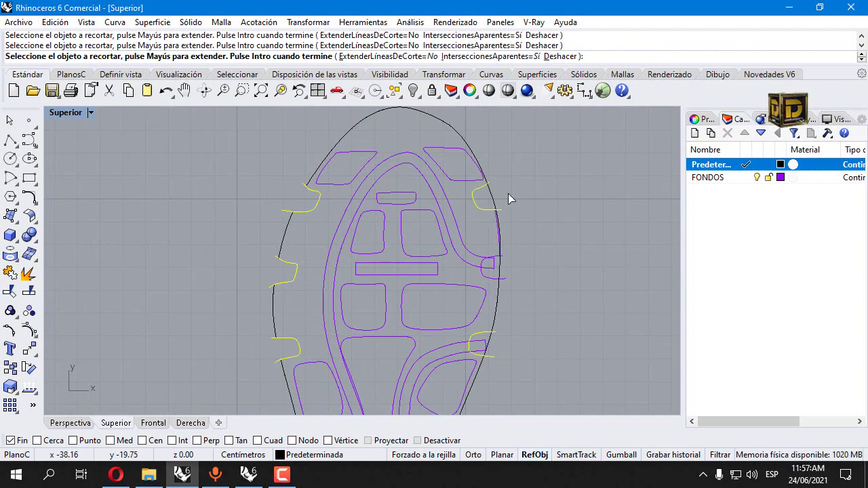
pyautogui.click(496, 205)
pyautogui.click(490, 344)
pyautogui.scroll(-1, 473, 313)
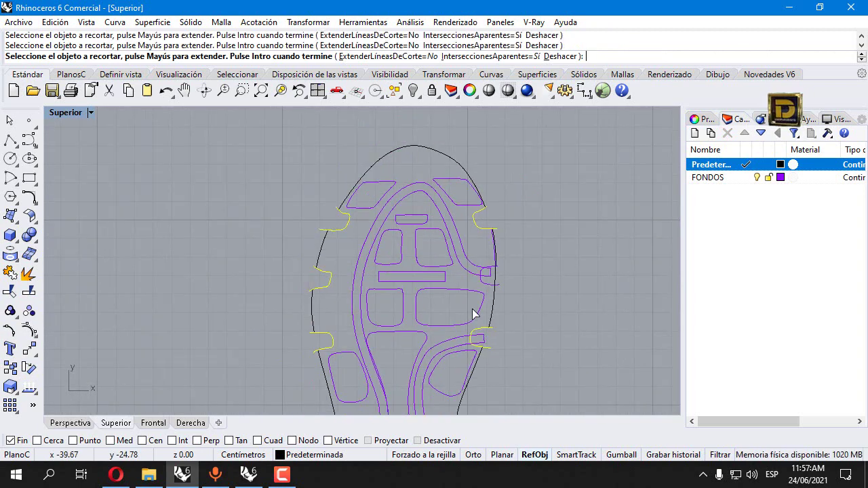
pyautogui.scroll(-2, 381, 356)
pyautogui.rightClick(341, 200)
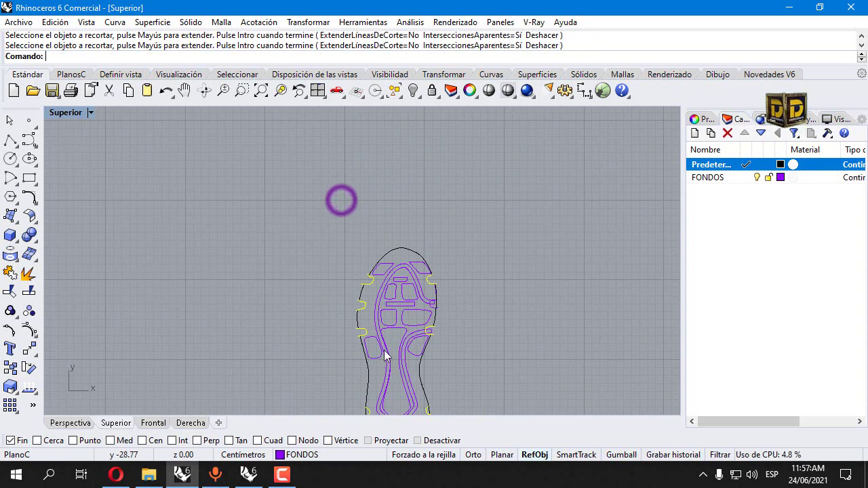
# Trim the outline segments inside the four heel notches using the notch curves as cutting objects, and clear the selection.
pyautogui.scroll(2, 385, 356)
pyautogui.rightClick(358, 314)
pyautogui.scroll(3, 364, 310)
pyautogui.click(314, 313)
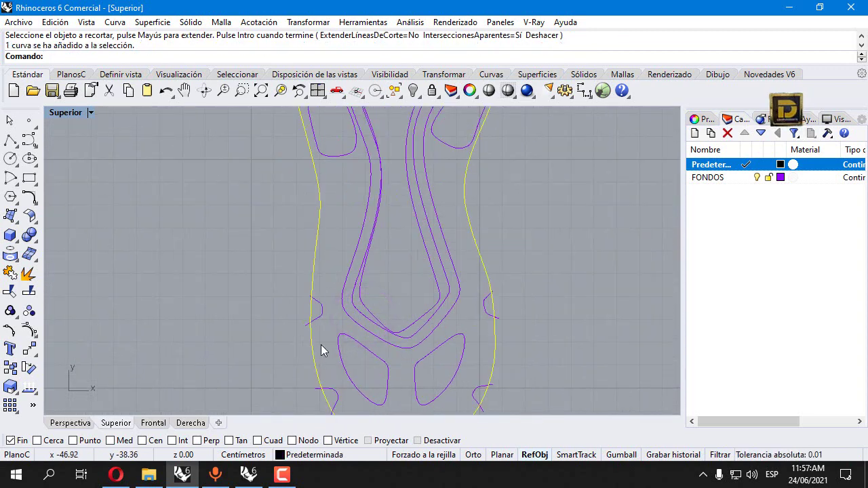
pyautogui.press('Return')
pyautogui.click(320, 304)
pyautogui.keyDown('shift'); pyautogui.click(491, 318); pyautogui.keyUp('shift')
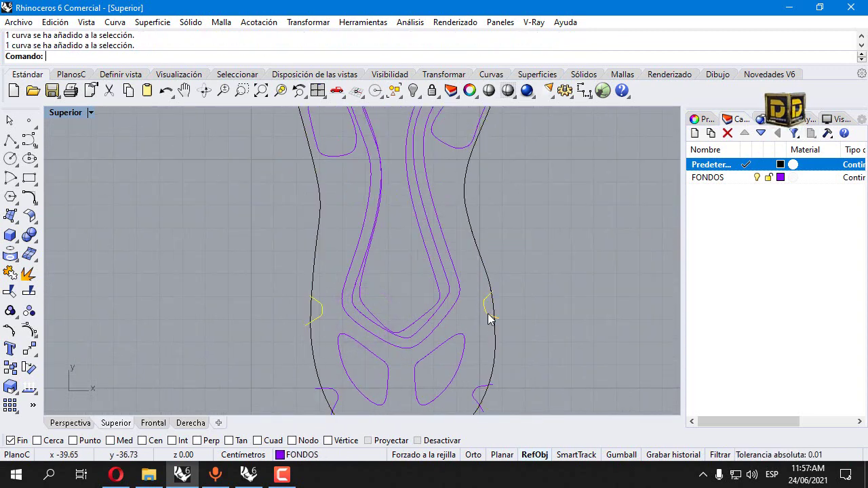
pyautogui.keyDown('shift'); pyautogui.click(473, 407); pyautogui.keyUp('shift')
pyautogui.keyDown('shift'); pyautogui.click(337, 395); pyautogui.keyUp('shift')
pyautogui.press('Return')
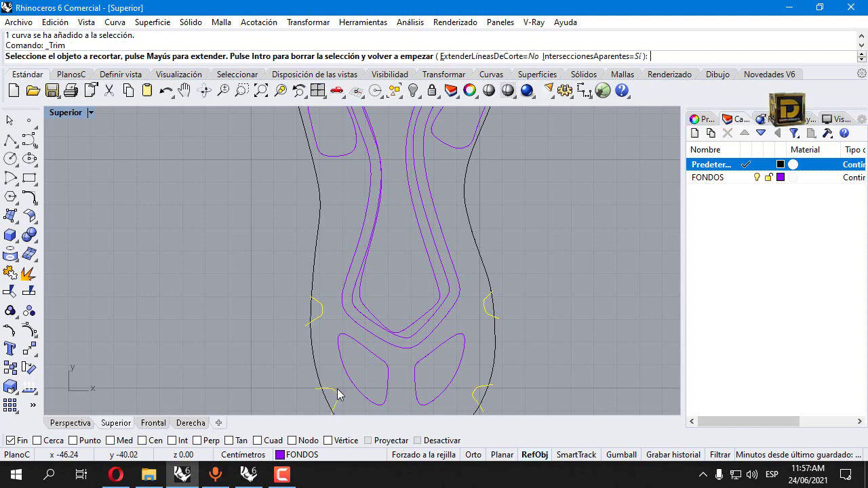
pyautogui.click(312, 319)
pyautogui.click(331, 392)
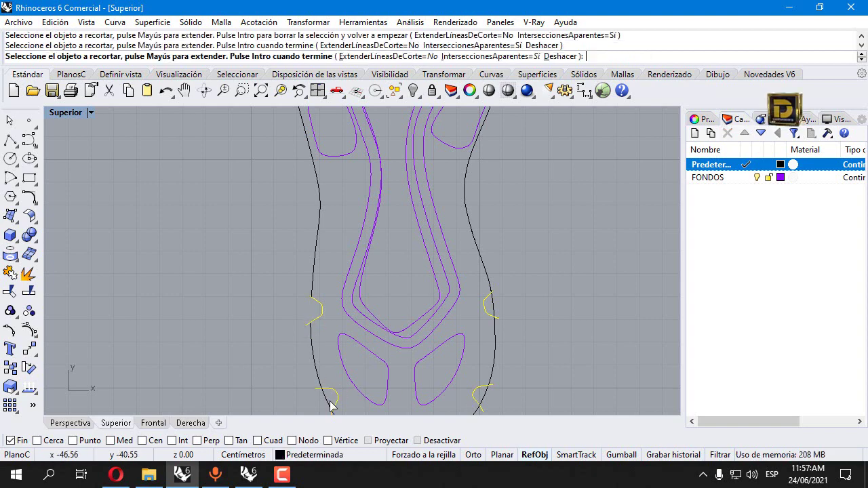
pyautogui.click(484, 397)
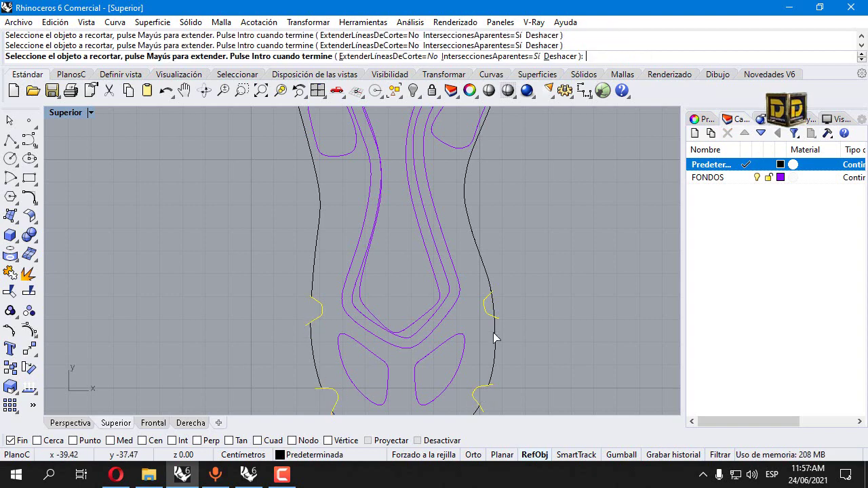
pyautogui.rightClick(449, 315)
pyautogui.scroll(-5, 349, 271)
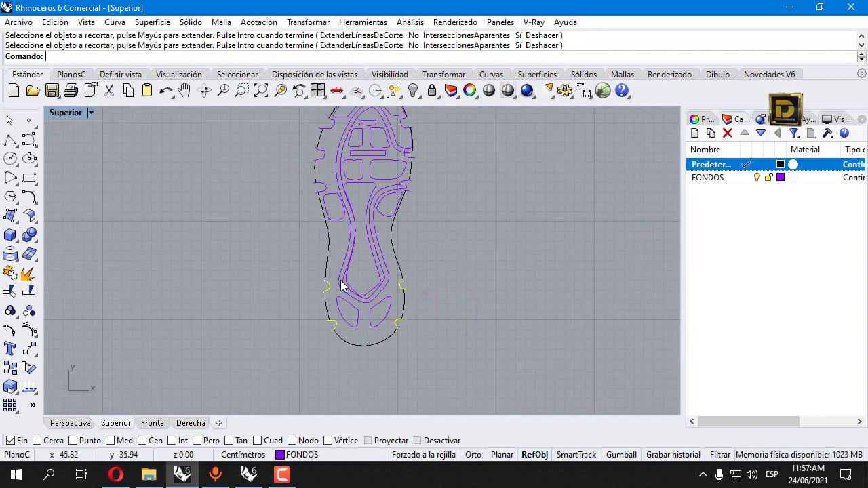
pyautogui.press('Escape')
pyautogui.scroll(3, 327, 292)
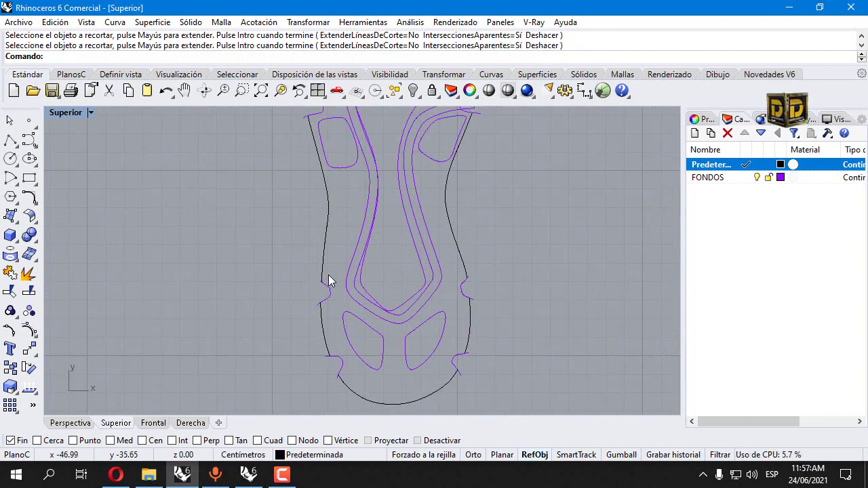
# Select all the separate sole outline segments around the heel, both sides and the toe as cutting objects.
pyautogui.click(323, 328)
pyautogui.click(324, 340)
pyautogui.click(371, 400)
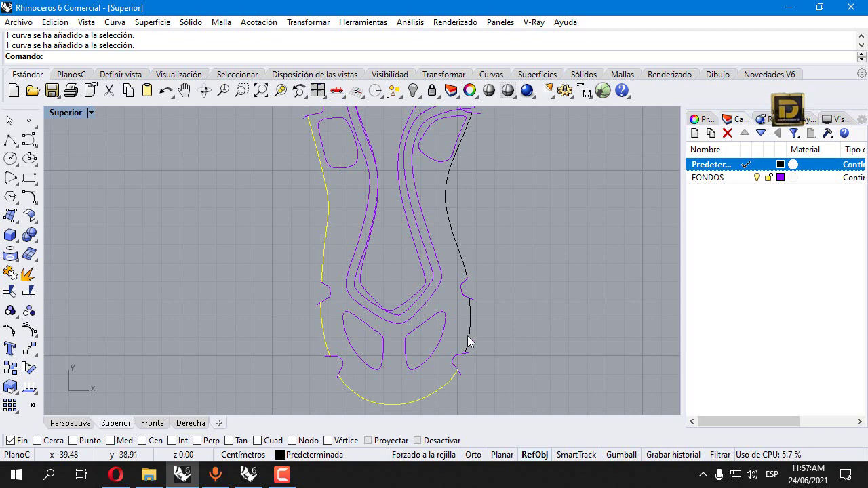
pyautogui.scroll(-5, 467, 260)
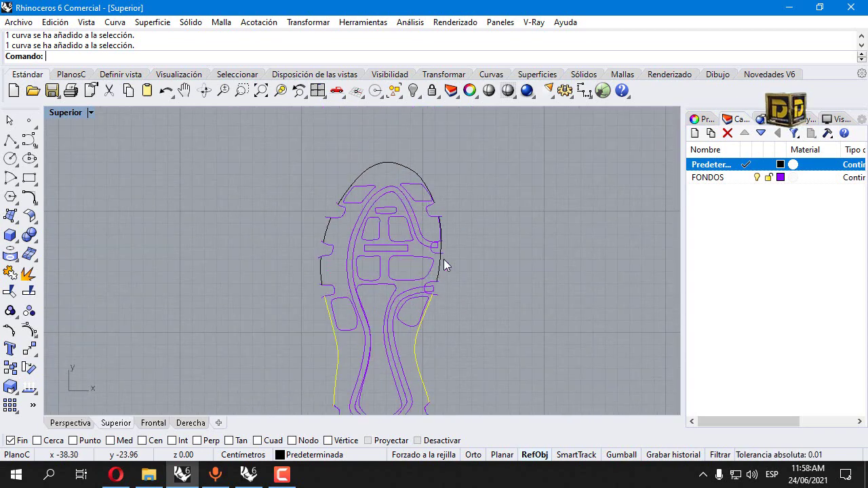
pyautogui.scroll(4, 443, 259)
pyautogui.click(435, 268)
pyautogui.scroll(2, 433, 190)
pyautogui.click(417, 130)
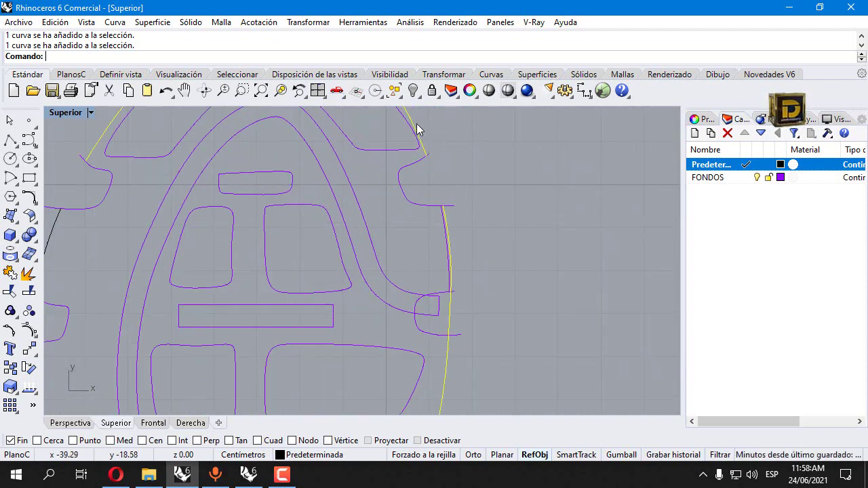
pyautogui.scroll(-3, 462, 237)
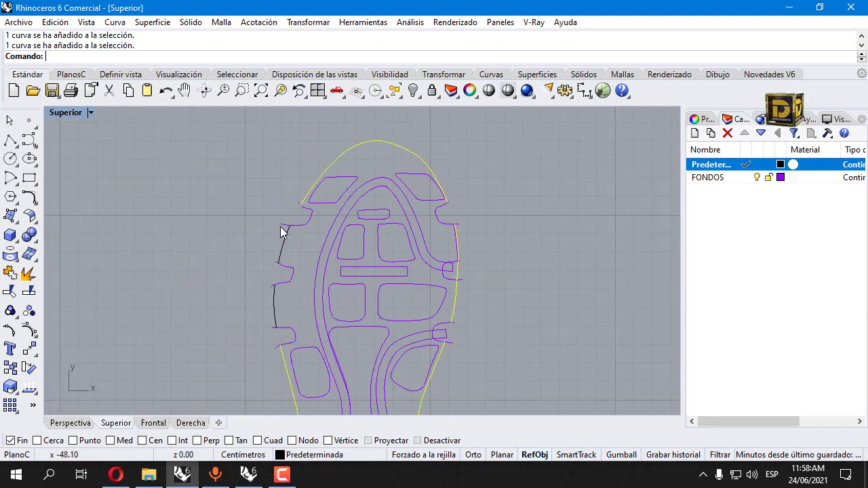
pyautogui.click(274, 316)
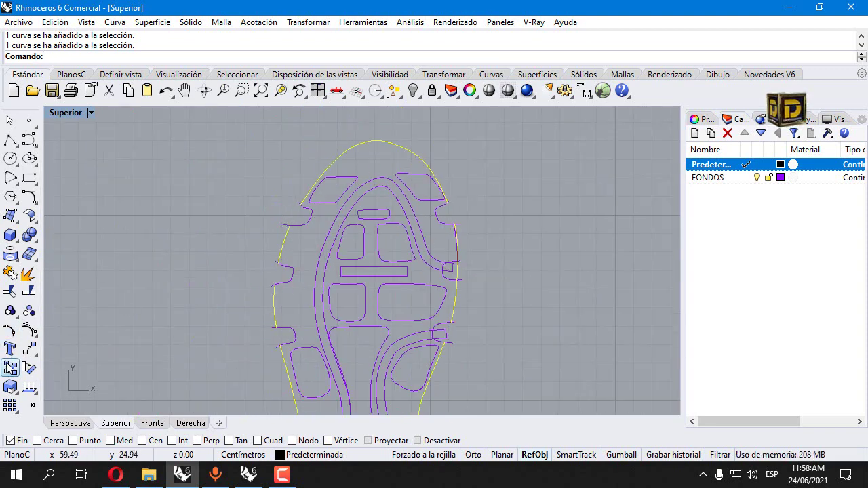
# Trim the notch-curve ends that project beyond the sole outline at the three left forefoot notches.
pyautogui.click(10, 312)
pyautogui.scroll(5, 324, 238)
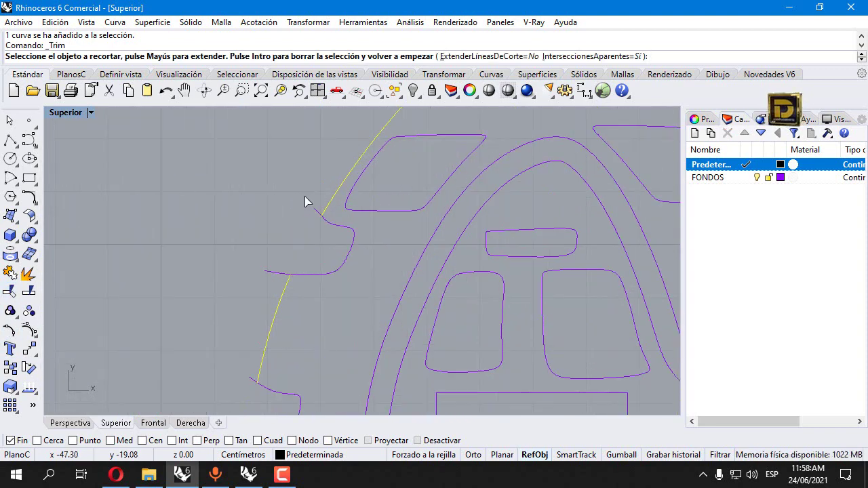
pyautogui.click(266, 270)
pyautogui.scroll(-5, 288, 275)
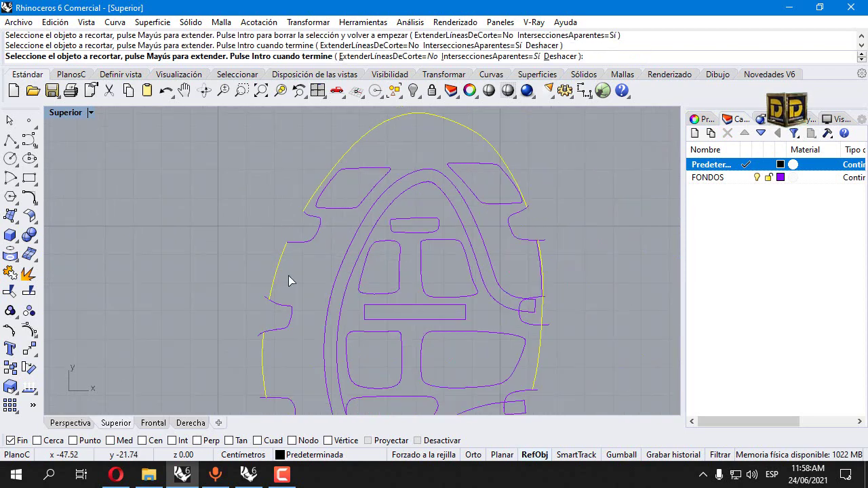
pyautogui.click(263, 300)
pyautogui.scroll(5, 262, 337)
pyautogui.scroll(-5, 254, 271)
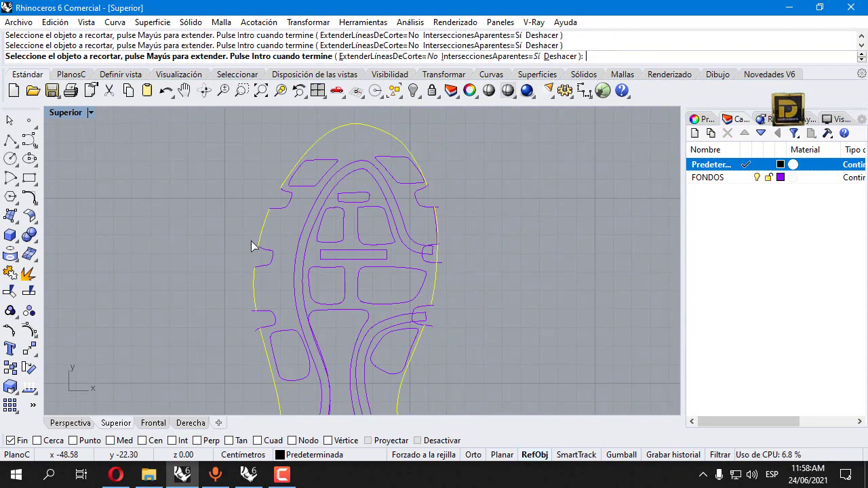
pyautogui.scroll(1, 251, 299)
pyautogui.scroll(-3, 253, 312)
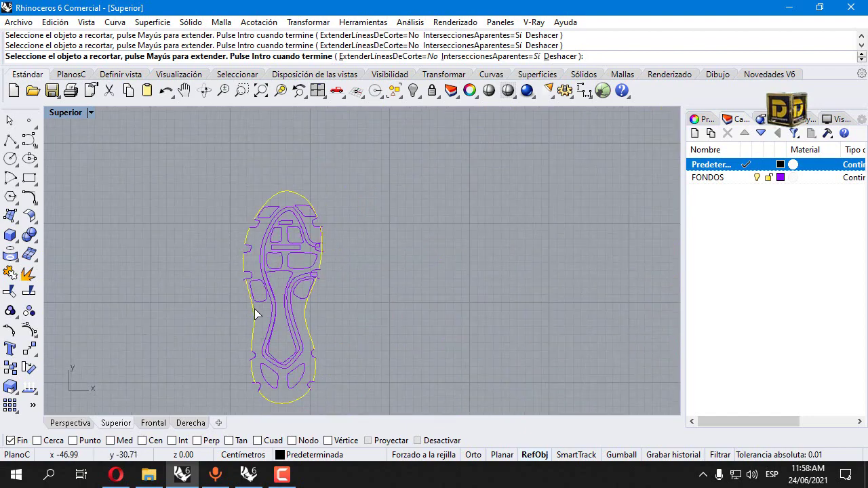
# Trim the notch-curve ends that project beyond the sole outline at the four heel notches.
pyautogui.scroll(4, 244, 312)
pyautogui.scroll(-4, 248, 285)
pyautogui.scroll(5, 244, 350)
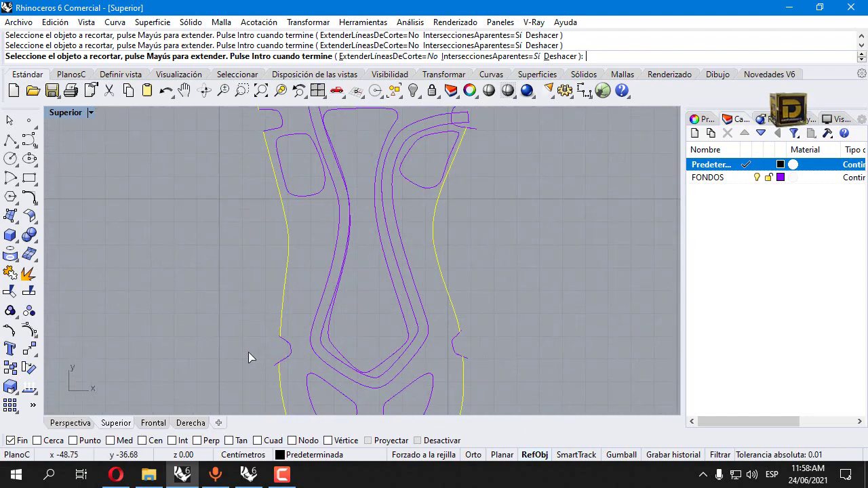
pyautogui.scroll(-4, 283, 339)
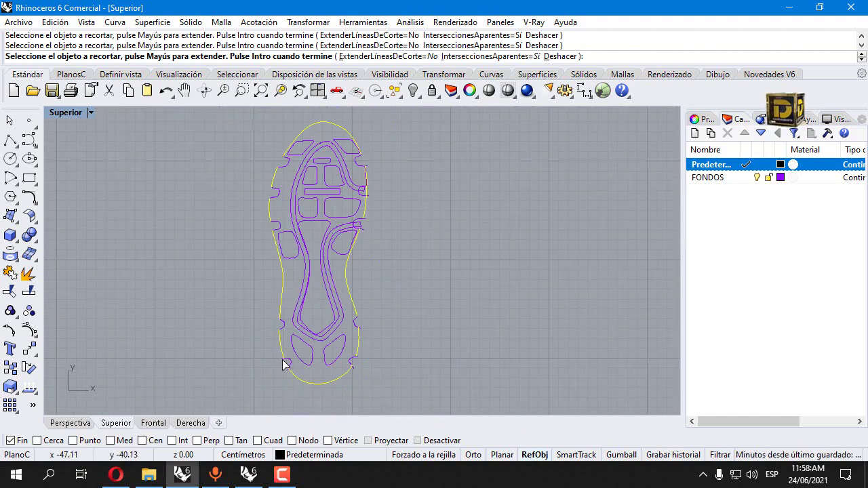
pyautogui.scroll(4, 284, 360)
pyautogui.scroll(2, 293, 379)
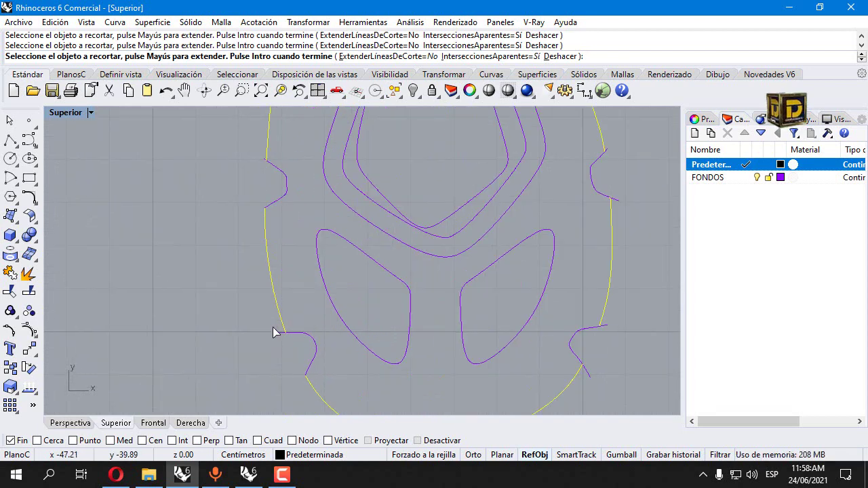
pyautogui.scroll(-4, 306, 325)
pyautogui.scroll(3, 312, 323)
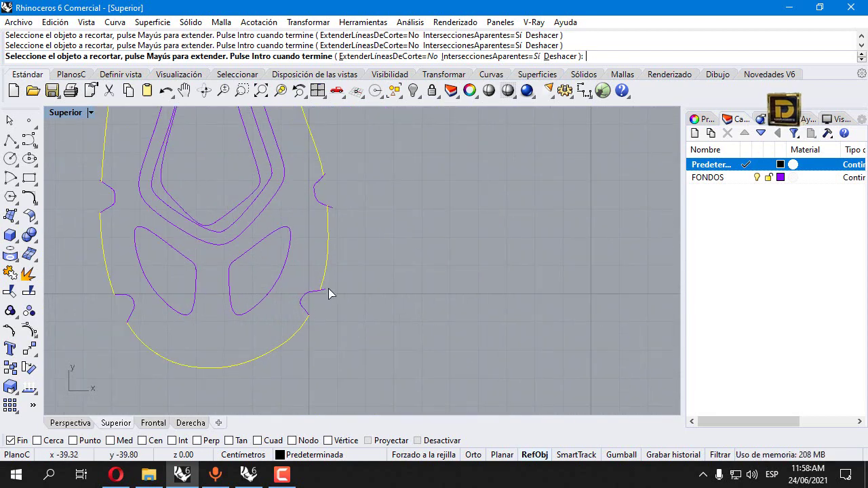
pyautogui.scroll(2, 325, 178)
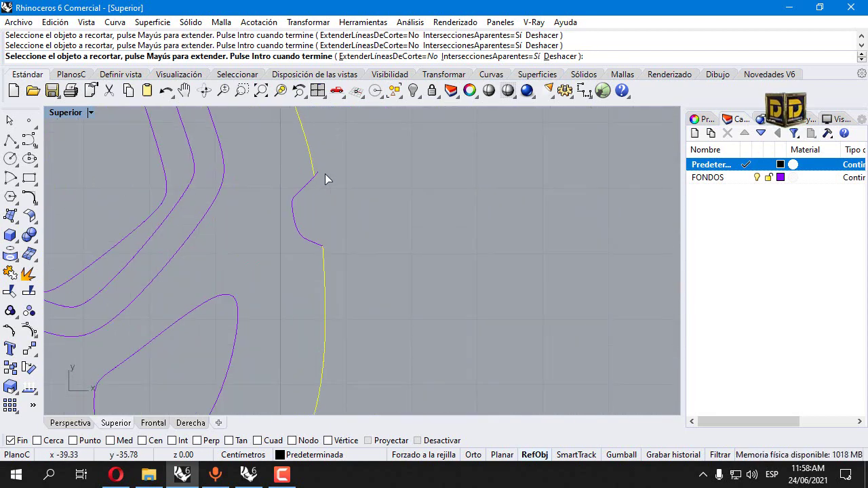
pyautogui.scroll(-5, 319, 180)
# Trim the notch-curve ends that project beyond the outline at the three right forefoot notches, and finish trimming.
pyautogui.scroll(4, 359, 237)
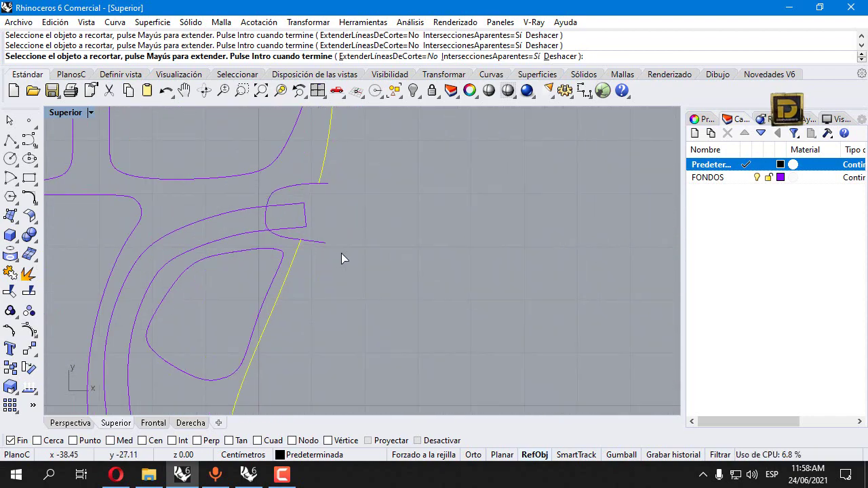
pyautogui.scroll(-4, 342, 210)
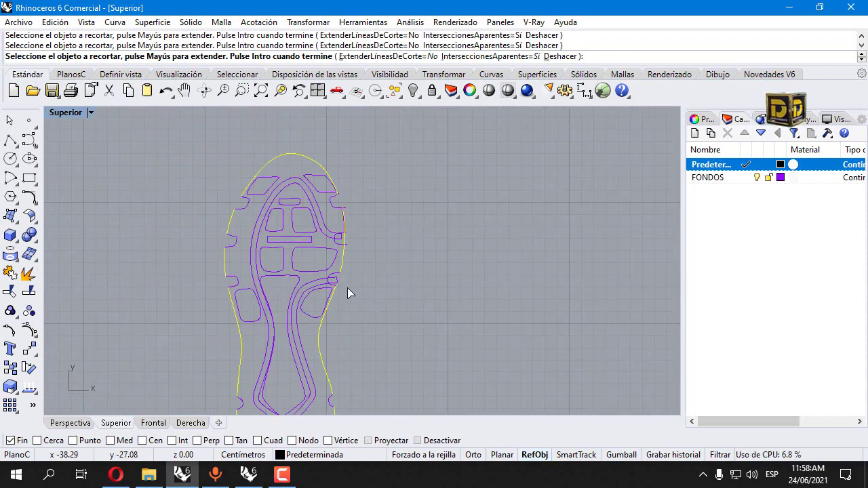
pyautogui.scroll(3, 345, 284)
pyautogui.scroll(-4, 312, 271)
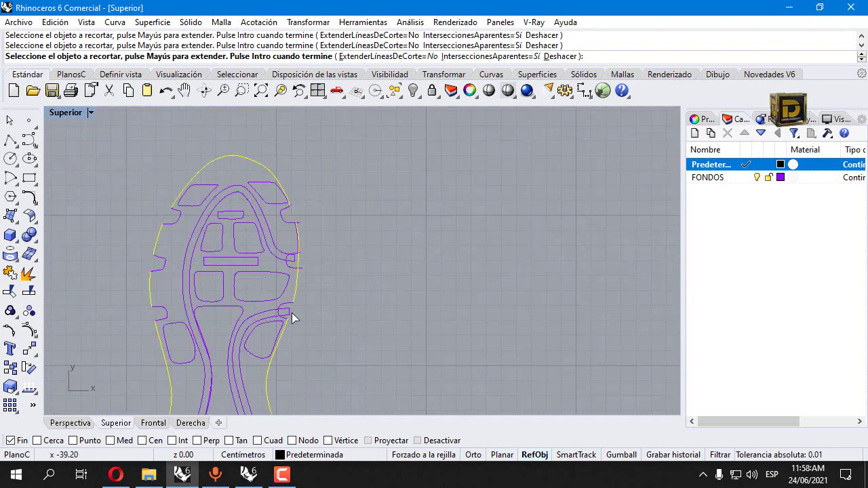
pyautogui.scroll(3, 291, 312)
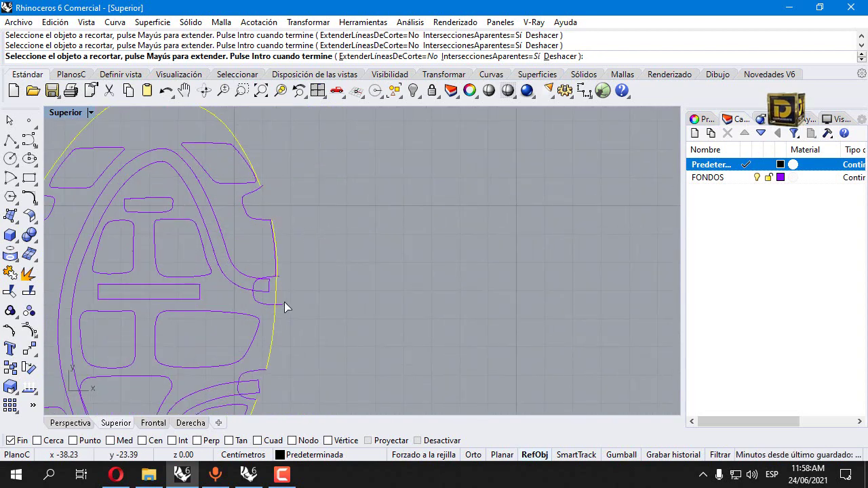
pyautogui.scroll(2, 281, 275)
pyautogui.click(274, 274)
pyautogui.click(278, 283)
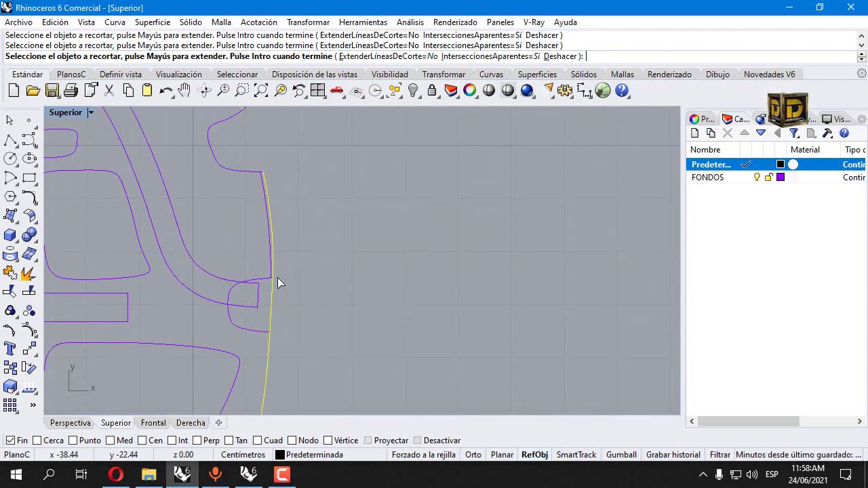
pyautogui.scroll(-3, 292, 299)
pyautogui.scroll(4, 276, 229)
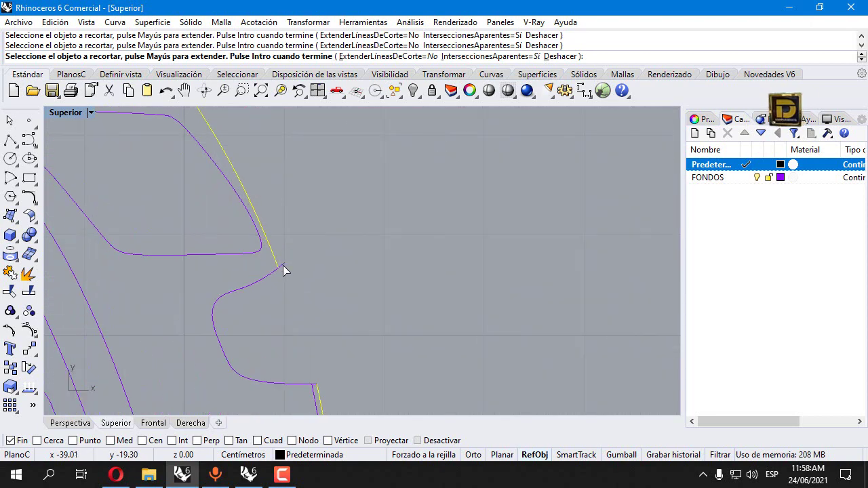
pyautogui.scroll(-2, 308, 277)
pyautogui.scroll(-3, 380, 323)
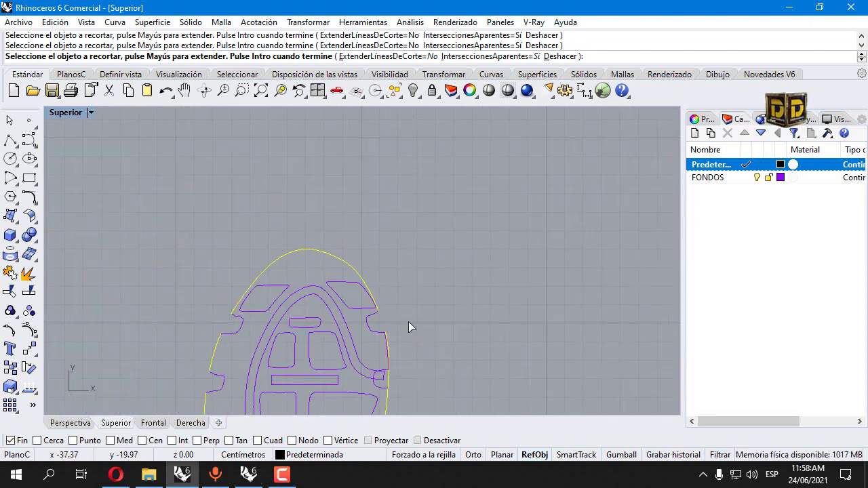
pyautogui.press('Return')
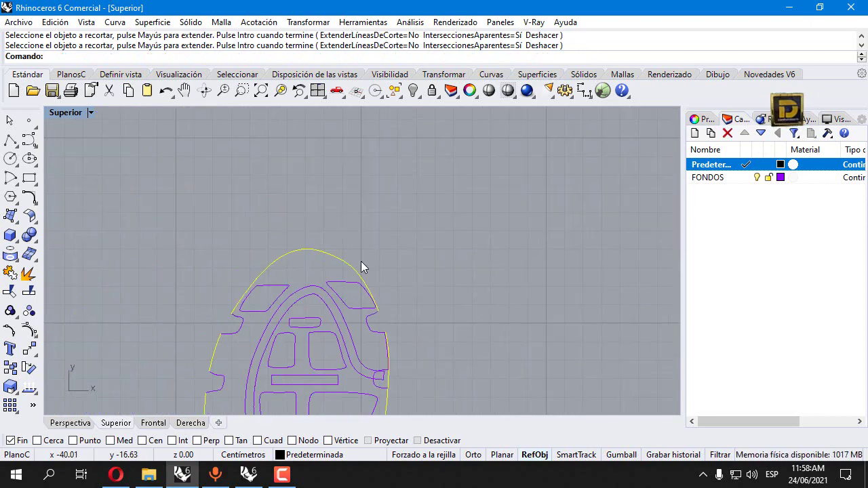
# Join all the sole curves where their ends meet, and clear the selection.
pyautogui.click(360, 261)
pyautogui.scroll(-3, 284, 214)
pyautogui.moveTo(226, 203); pyautogui.dragTo(226, 176, button='right')
pyautogui.hotkey('ctrl', 'a')
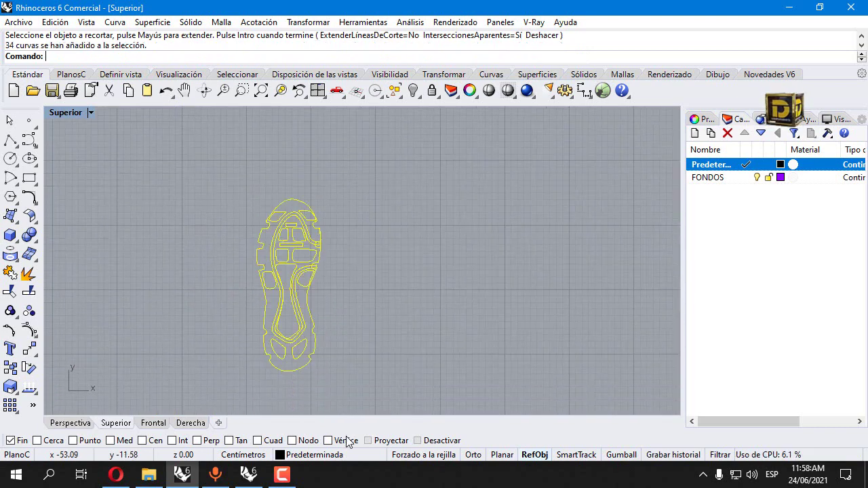
pyautogui.click(10, 291)
pyautogui.press('Escape')
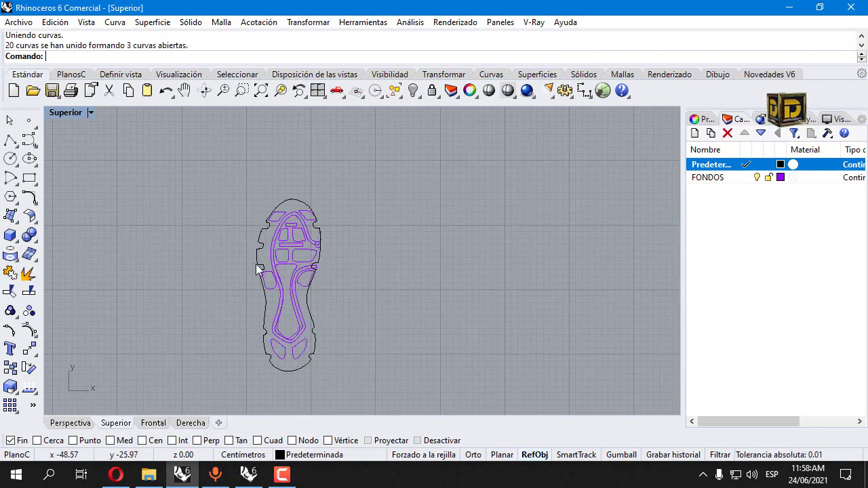
# Select the joined notched outline to check that it forms one continuous contour, and deselect it.
pyautogui.scroll(3, 319, 335)
pyautogui.click(303, 328)
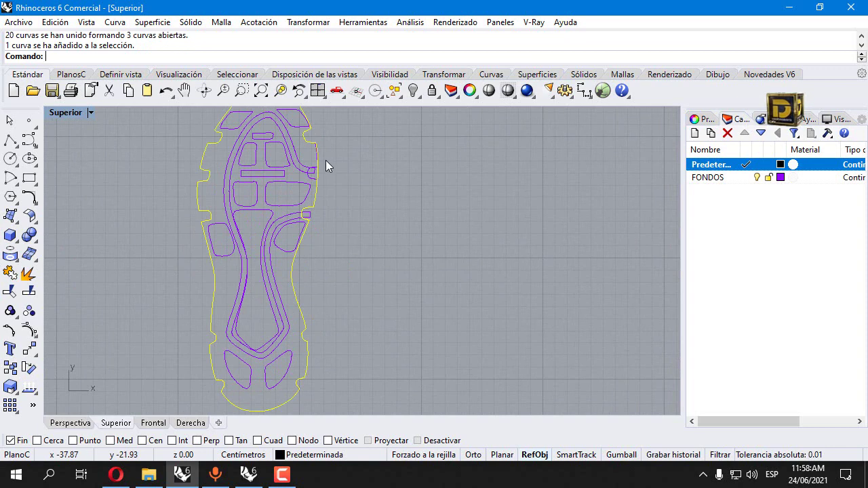
pyautogui.click(90, 191)
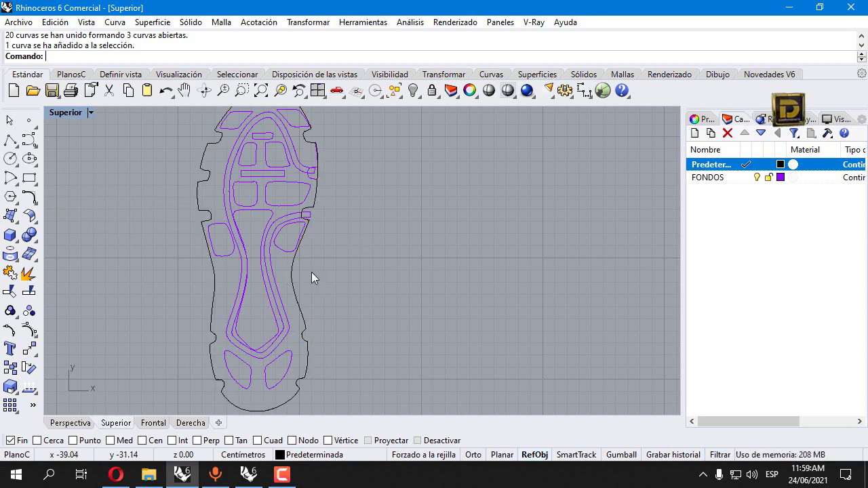
# Show the hidden uncut sole outline, select it together with the notched outline to compare them, and clear the selection.
pyautogui.scroll(-5, 312, 272)
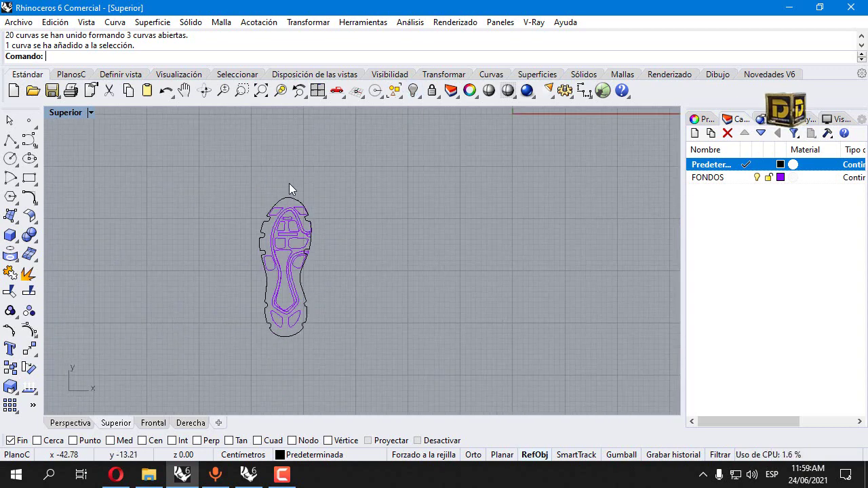
pyautogui.scroll(5, 279, 217)
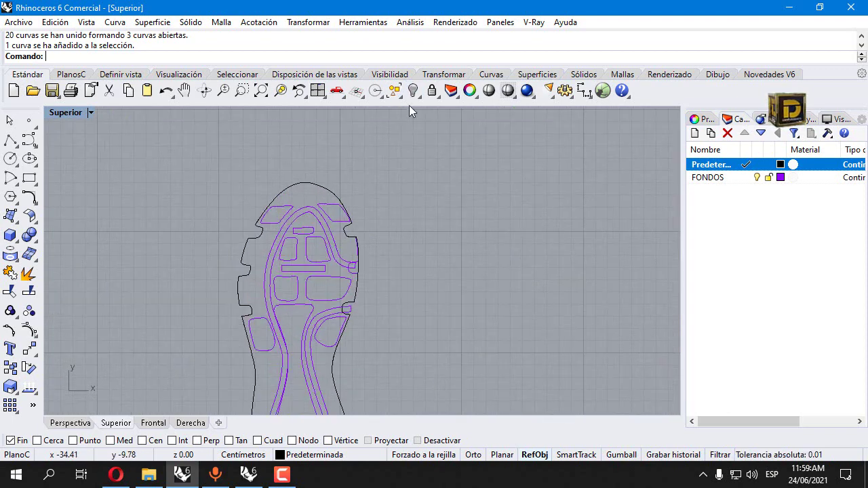
pyautogui.rightClick(412, 91)
pyautogui.scroll(2, 254, 224)
pyautogui.click(251, 232)
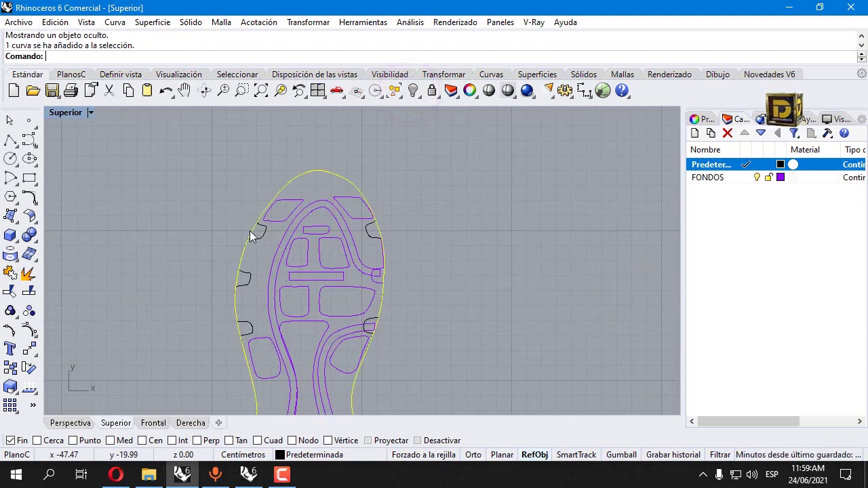
pyautogui.click(260, 240)
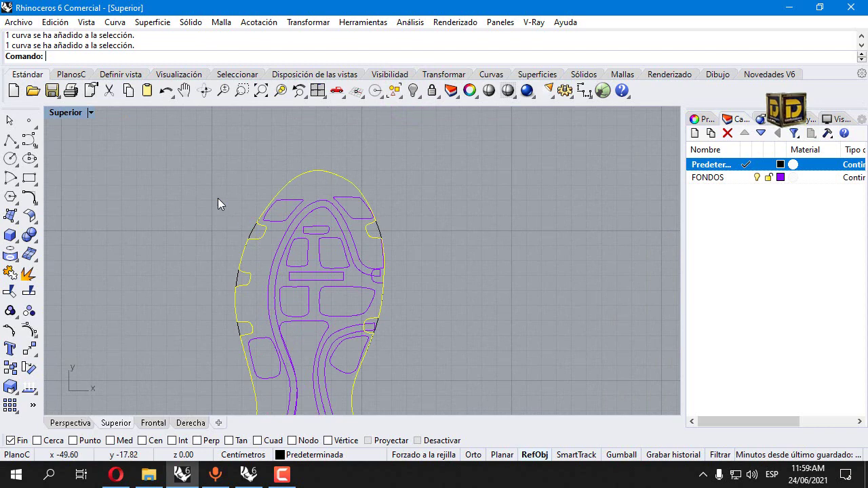
pyautogui.press('Escape')
# Switch to the four-view layout and select all the sole curves in the right view.
pyautogui.doubleClick(66, 112)
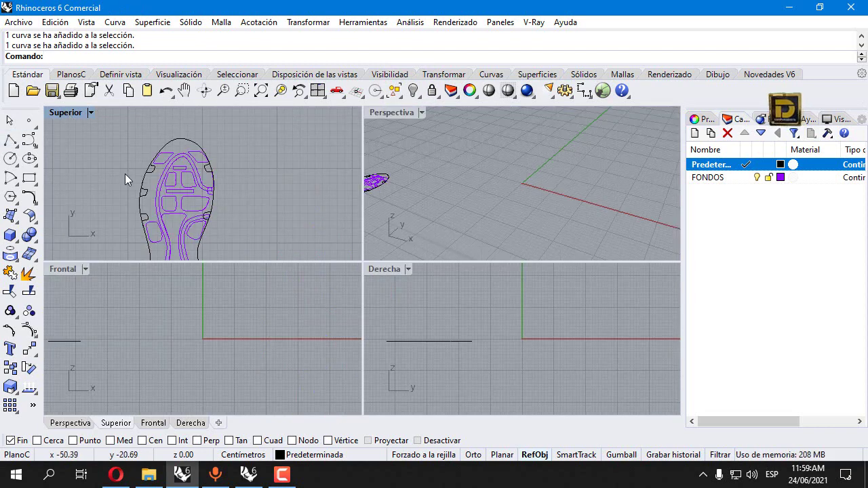
pyautogui.scroll(-5, 297, 335)
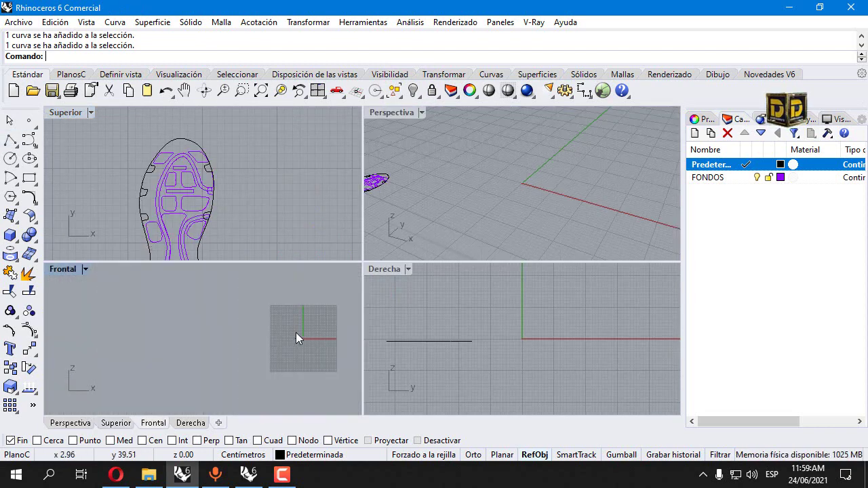
pyautogui.scroll(-5, 453, 334)
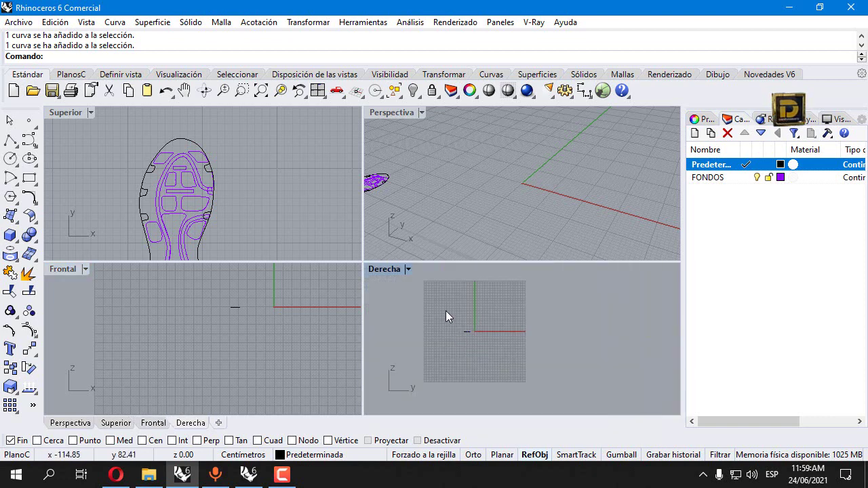
pyautogui.moveTo(446, 311); pyautogui.dragTo(486, 341)
pyautogui.scroll(4, 483, 334)
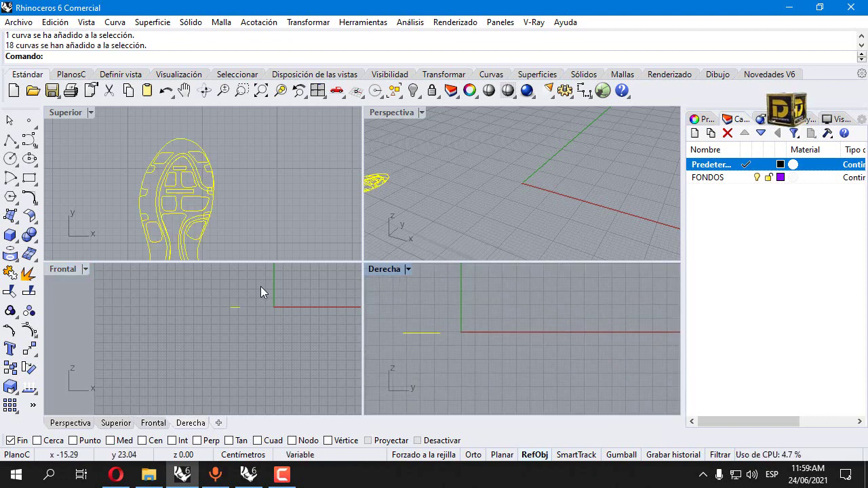
# Start a degree-3 control-point curve just above the sole's heel end in the maximized right view, with object snaps disabled and Planar on.
pyautogui.click(29, 139)
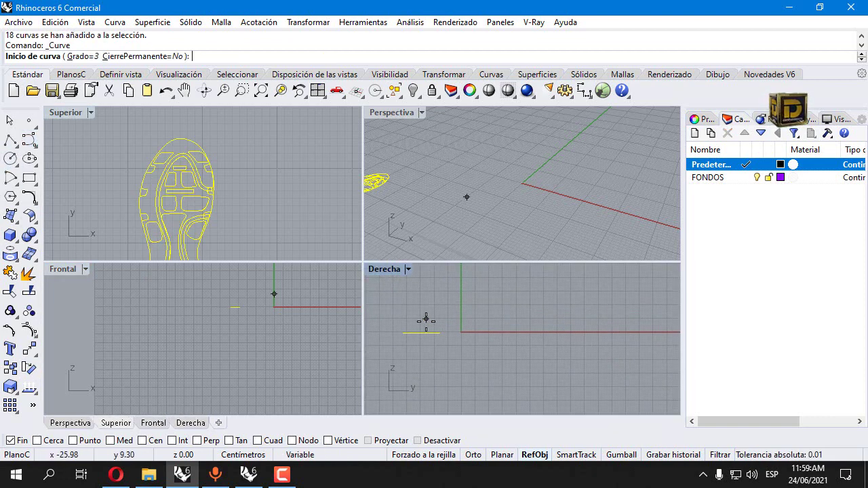
pyautogui.scroll(3, 412, 319)
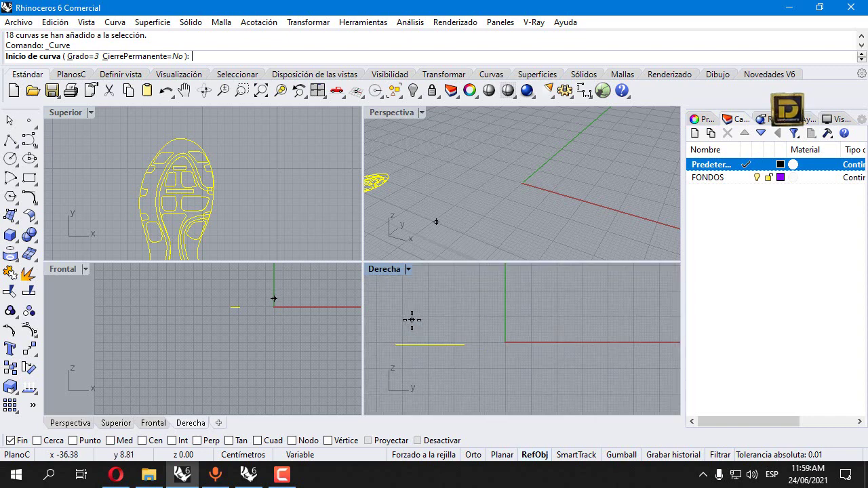
pyautogui.doubleClick(382, 270)
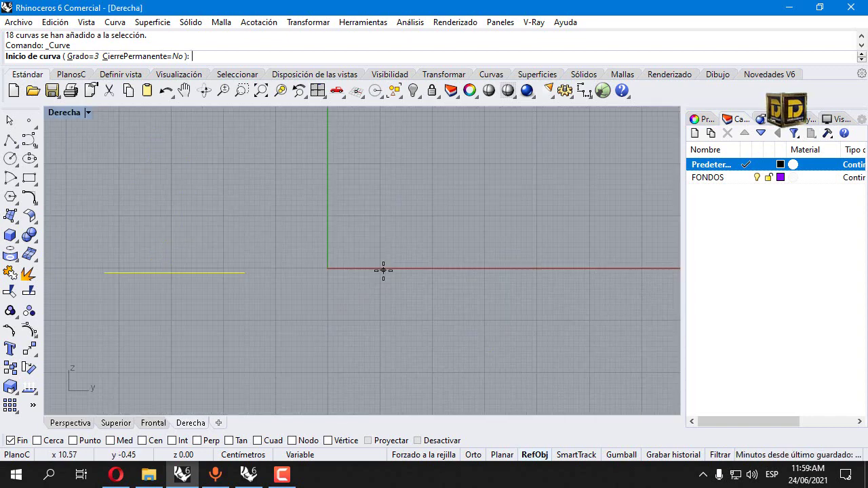
pyautogui.moveTo(242, 286); pyautogui.dragTo(314, 293, button='right')
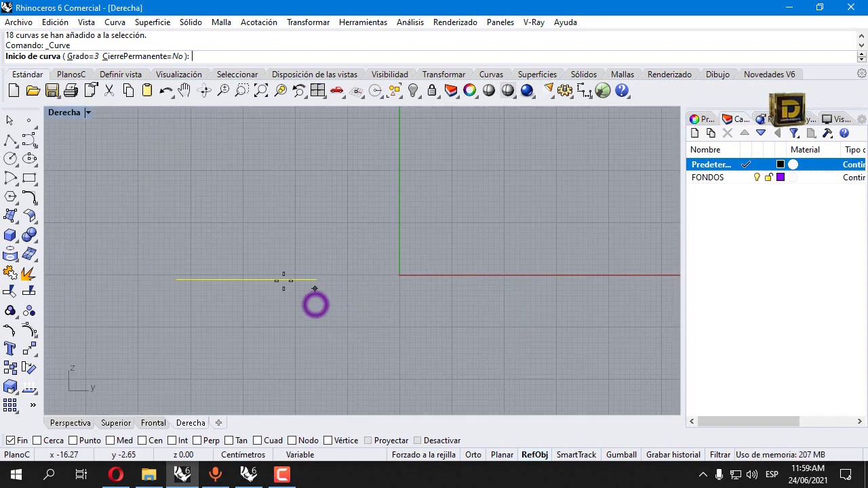
pyautogui.scroll(2, 179, 260)
pyautogui.click(173, 268)
pyautogui.click(184, 278)
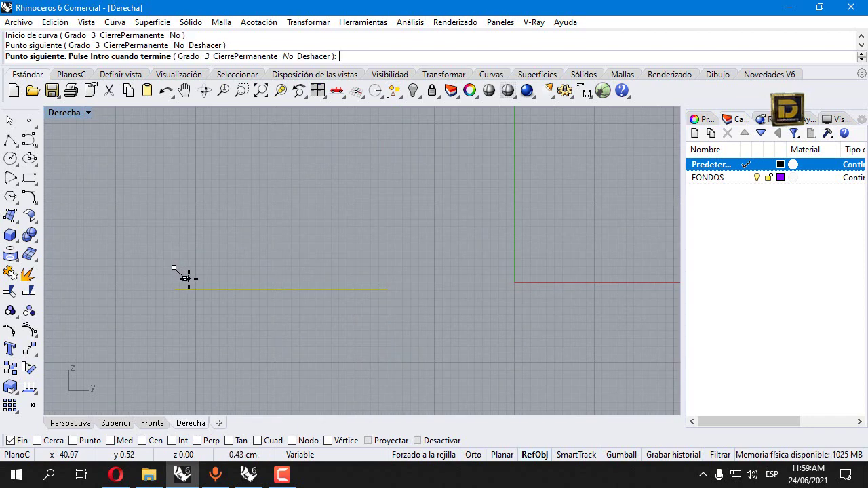
pyautogui.click(417, 440)
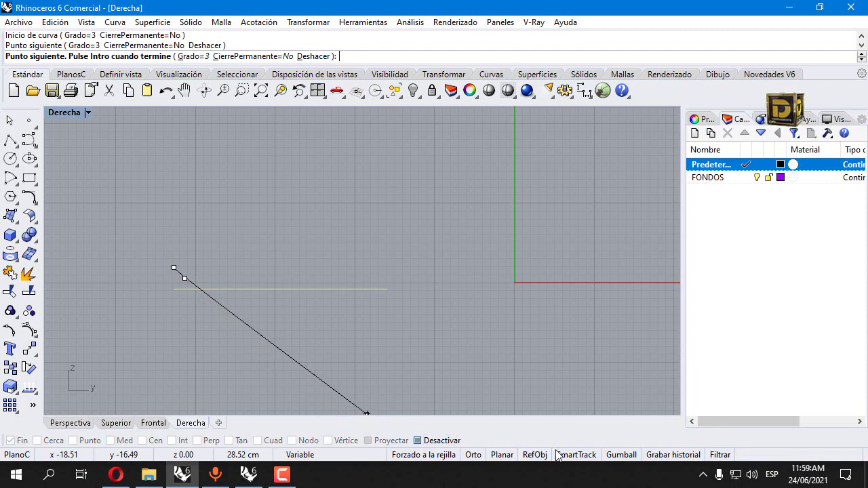
pyautogui.click(501, 455)
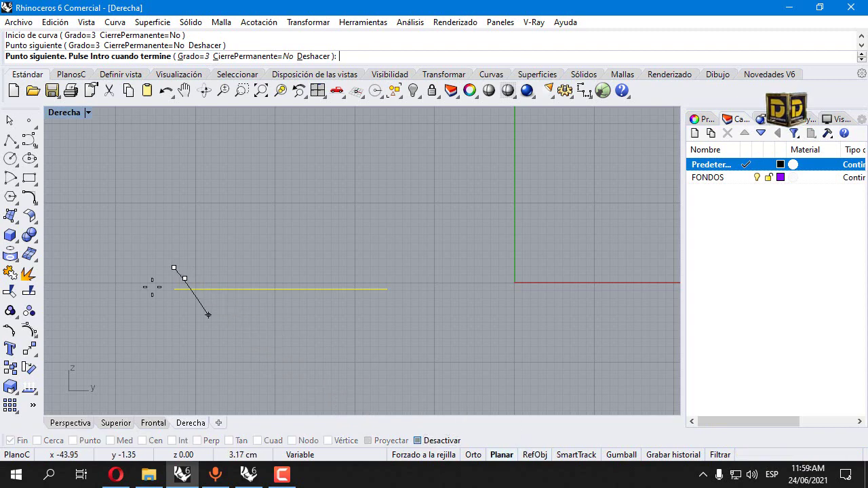
# Continue the curve just above the flat sole and raise it at the toe, finishing about 27 cm long, and select it.
pyautogui.click(215, 287)
pyautogui.click(224, 286)
pyautogui.click(256, 286)
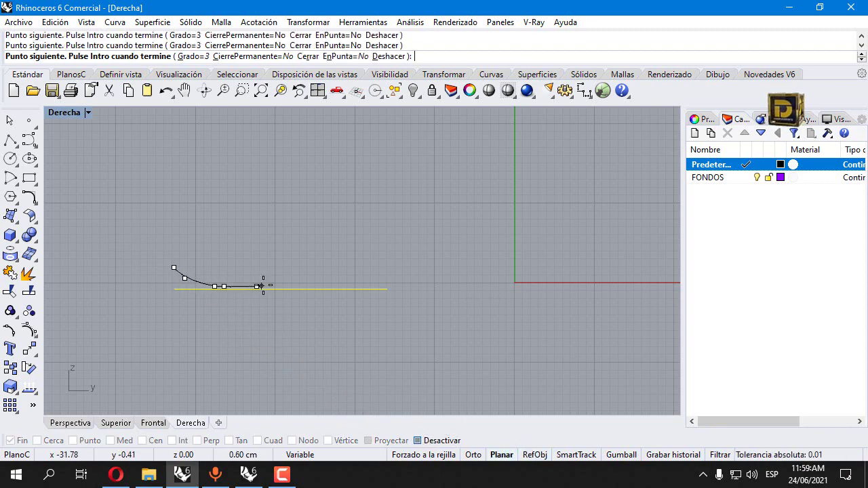
pyautogui.click(286, 284)
pyautogui.click(316, 283)
pyautogui.click(336, 287)
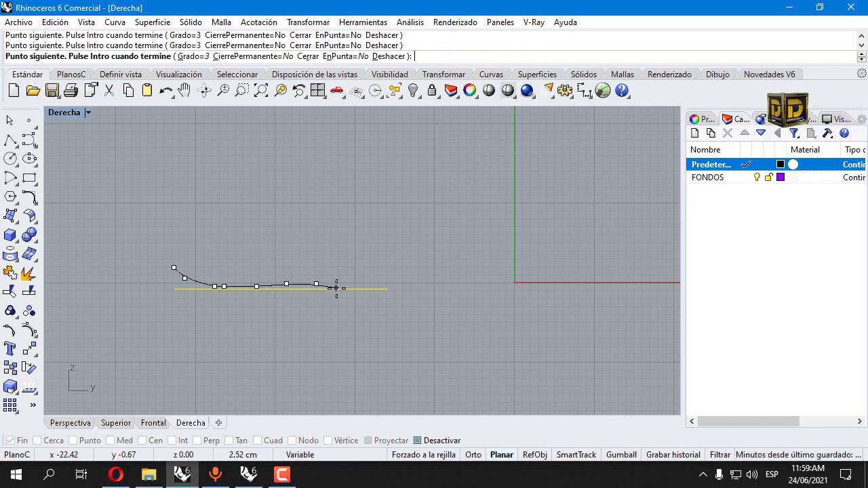
pyautogui.click(384, 278)
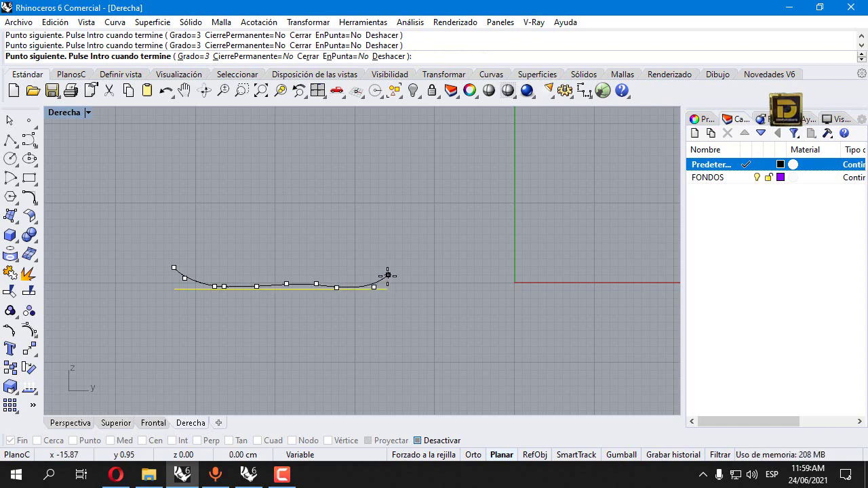
pyautogui.rightClick(384, 278)
pyautogui.click(384, 279)
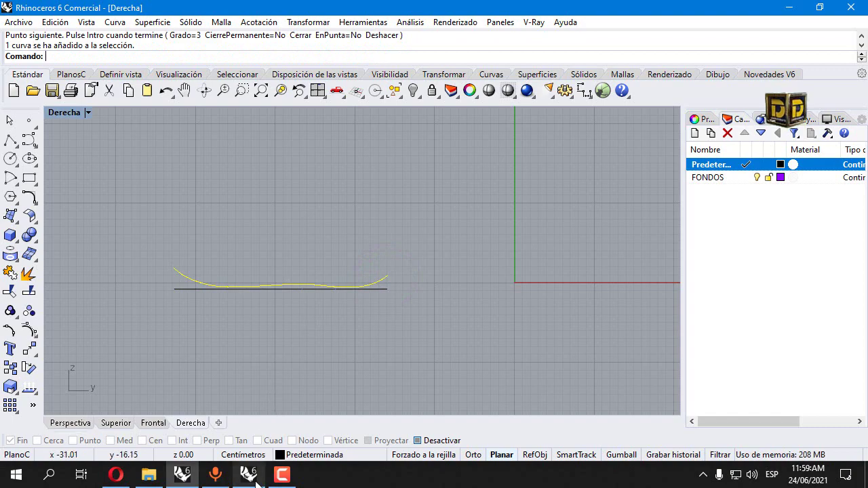
# Copy the sole's side profile curve from the teniz azul file and paste it in place of the hand-drawn curve.
pyautogui.click(248, 474)
pyautogui.scroll(6, 583, 203)
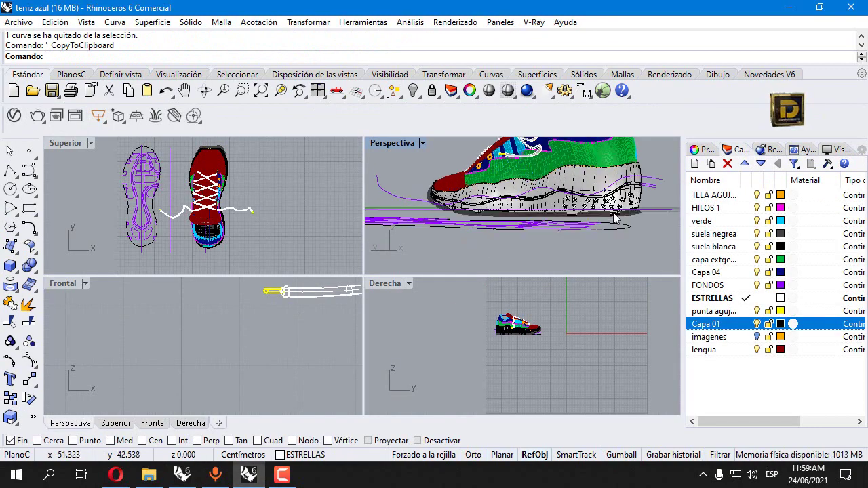
pyautogui.scroll(-4, 630, 209)
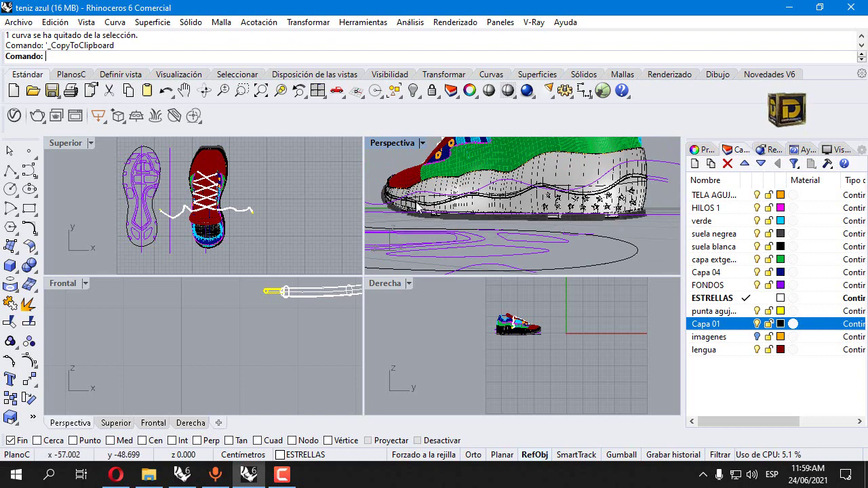
pyautogui.scroll(-2, 395, 207)
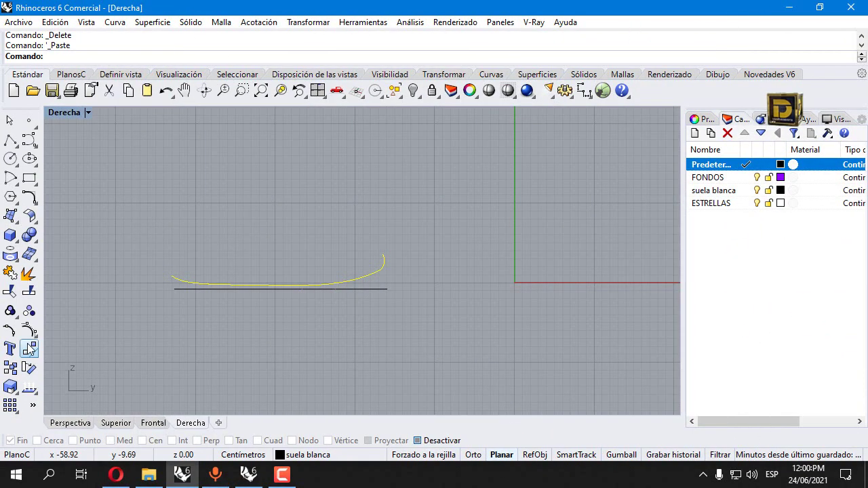
pyautogui.click(29, 331)
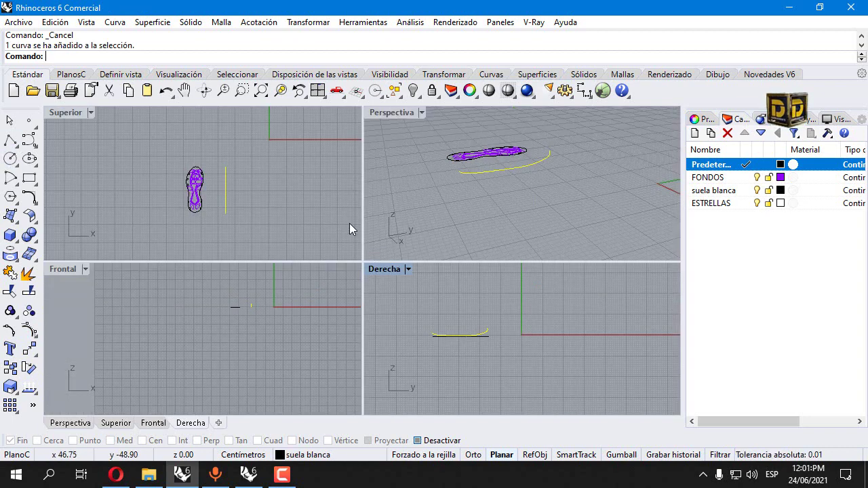
# Scale the pasted profile curve in one direction along its length, from its toe end, to 27 cm, and deselect it.
pyautogui.click(228, 179)
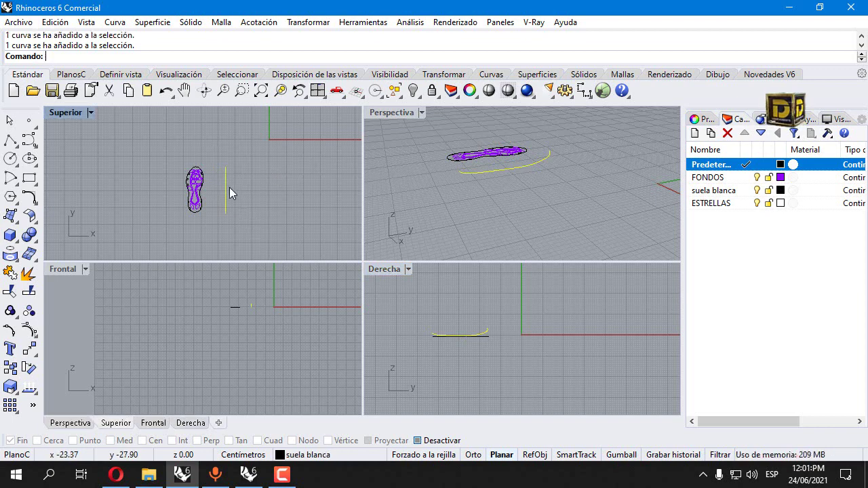
pyautogui.scroll(5, 223, 176)
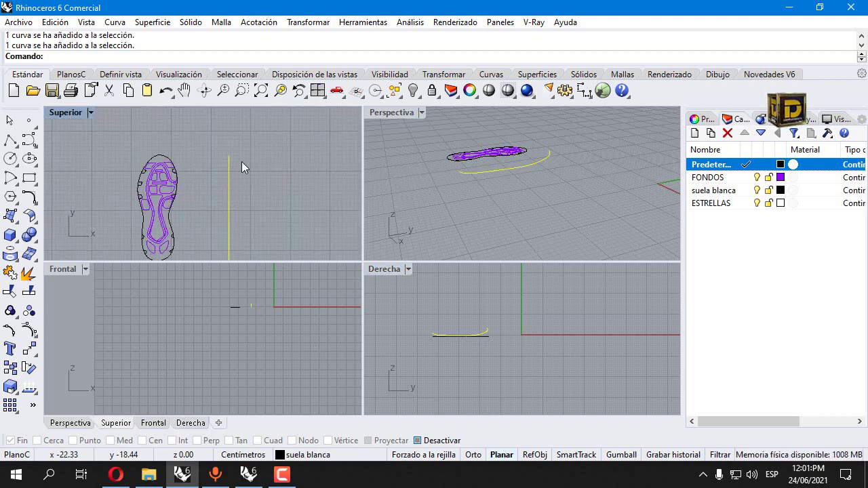
pyautogui.scroll(-3, 248, 154)
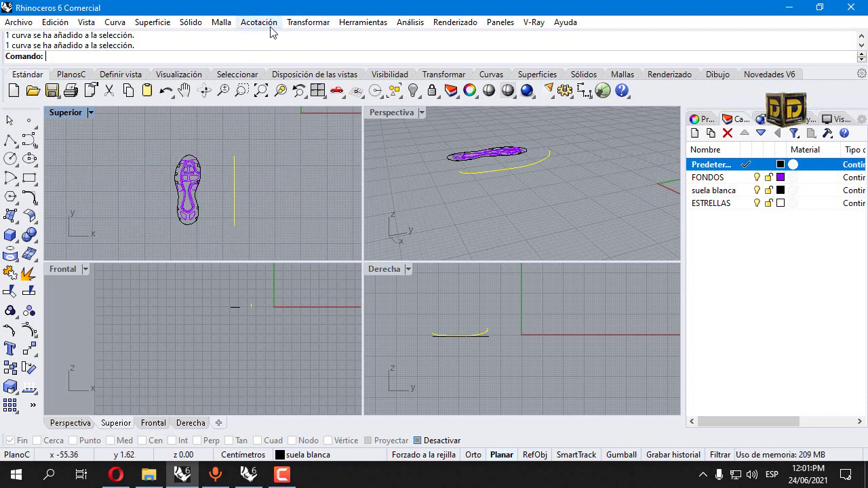
pyautogui.click(308, 23)
pyautogui.moveTo(332, 99)
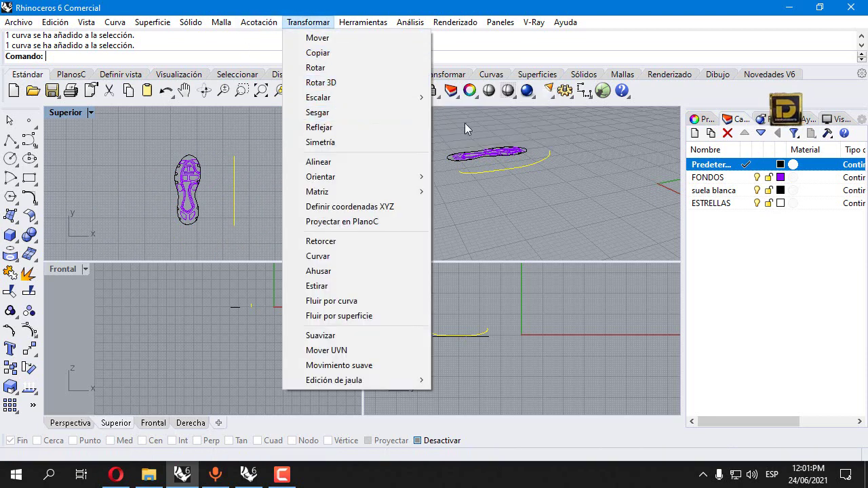
pyautogui.click(471, 127)
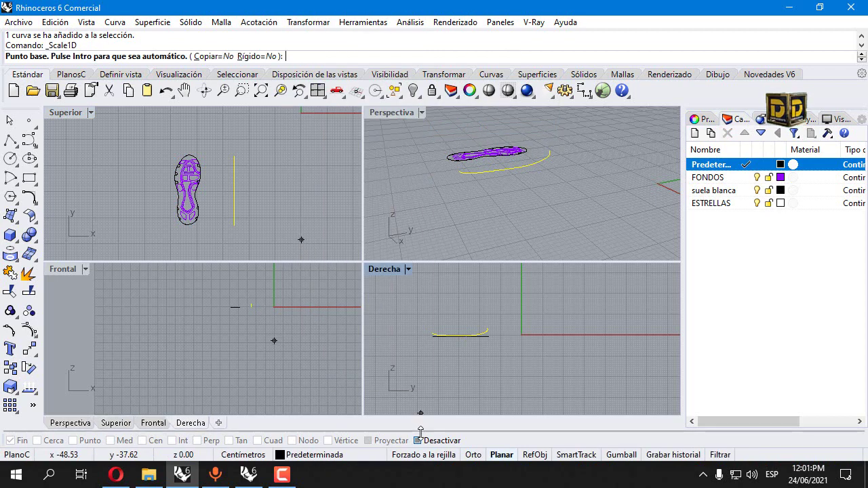
pyautogui.scroll(5, 241, 175)
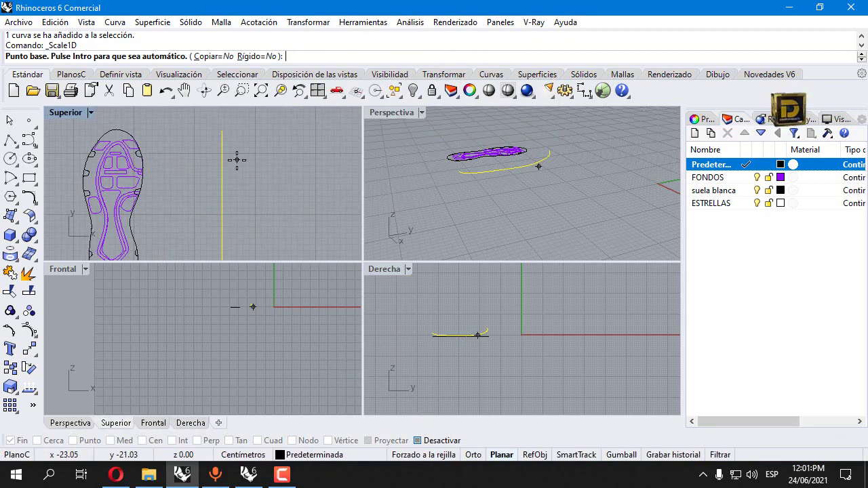
pyautogui.scroll(-2, 236, 159)
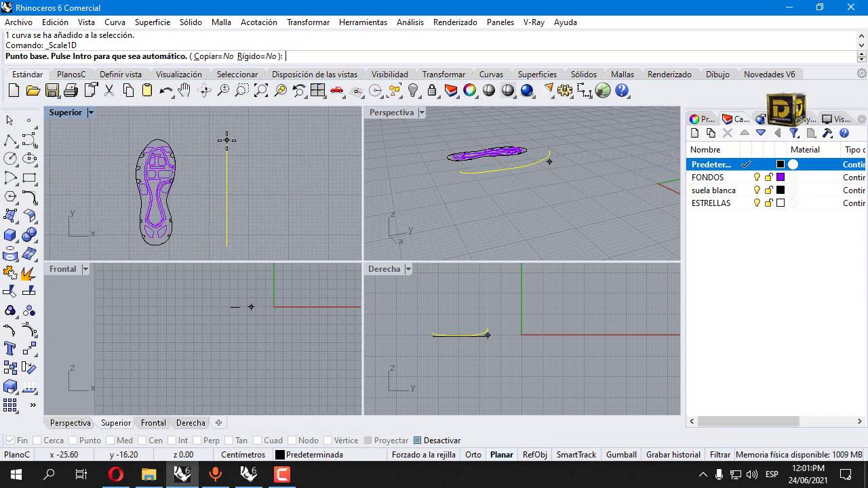
pyautogui.click(227, 141)
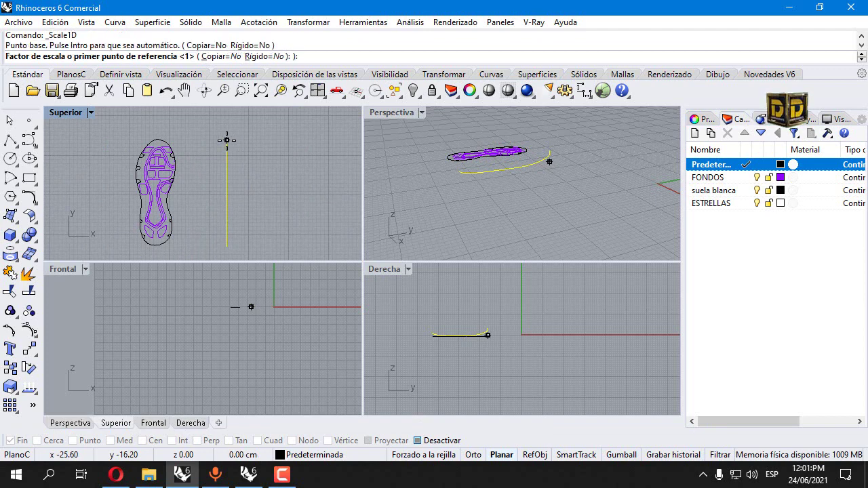
pyautogui.scroll(2, 237, 213)
pyautogui.click(229, 229)
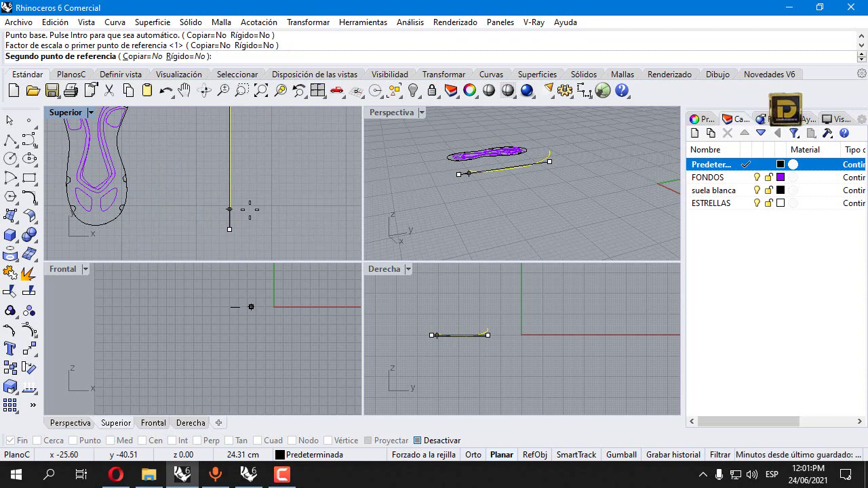
pyautogui.write('27')
pyautogui.press('Return')
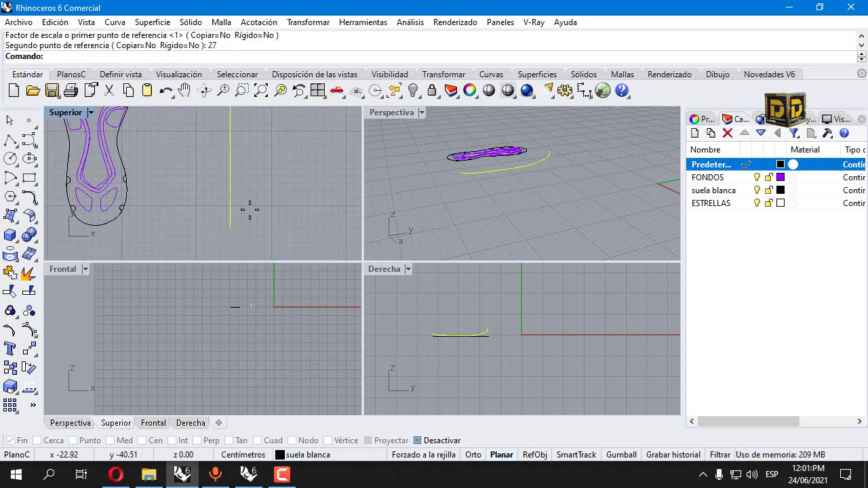
pyautogui.press('Escape')
pyautogui.scroll(-5, 287, 202)
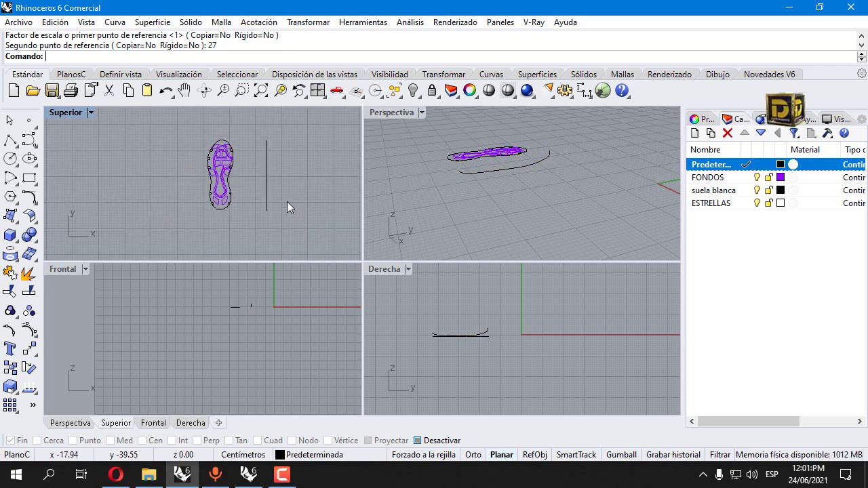
# Draw a straight 27 cm polyline lengthwise in the top view, between the sole and the profile curve.
pyautogui.moveTo(188, 135); pyautogui.dragTo(237, 173)
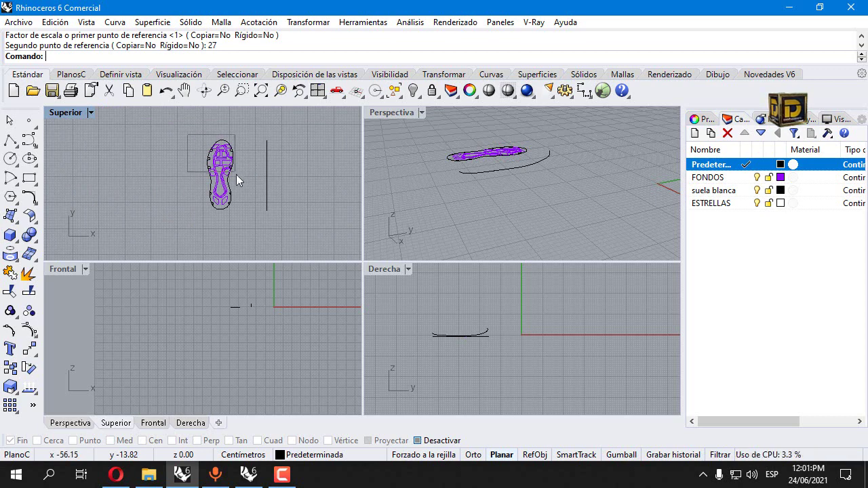
pyautogui.click(266, 156)
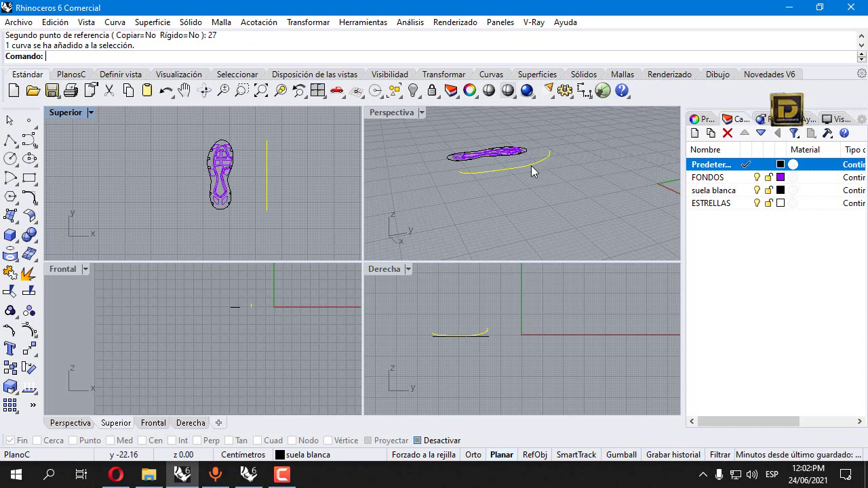
pyautogui.click(11, 140)
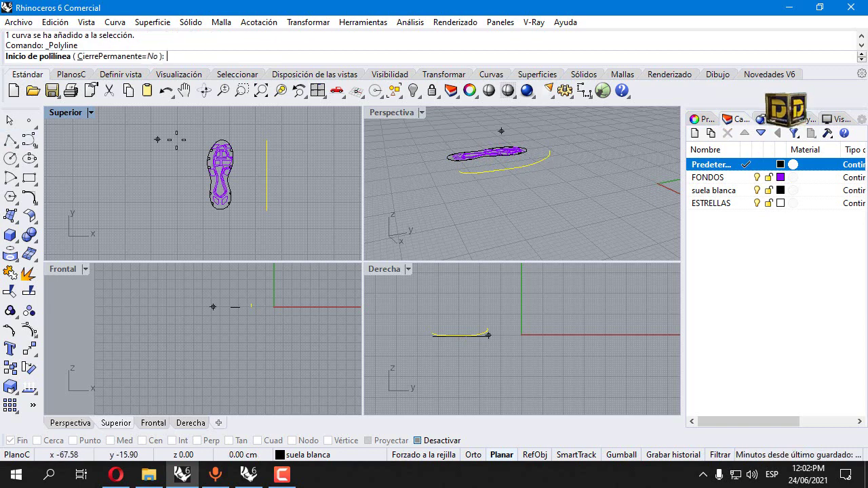
pyautogui.click(244, 138)
pyautogui.write('27')
pyautogui.press('Return')
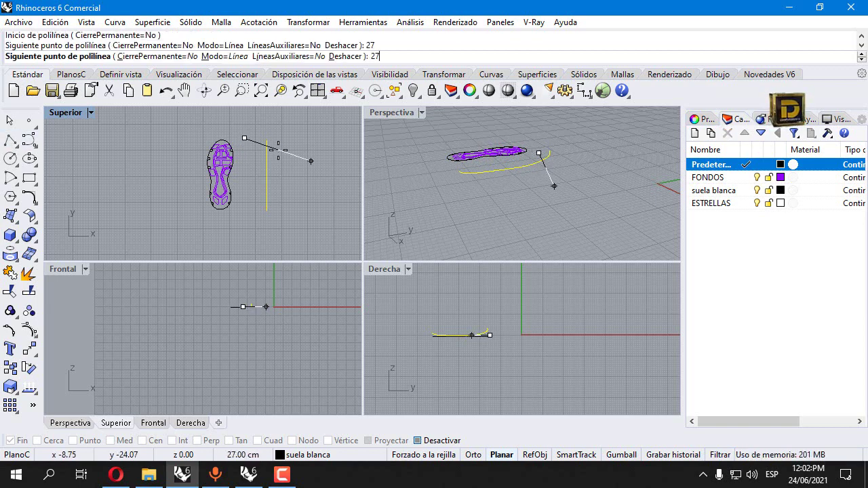
pyautogui.click(246, 207)
pyautogui.rightClick(249, 212)
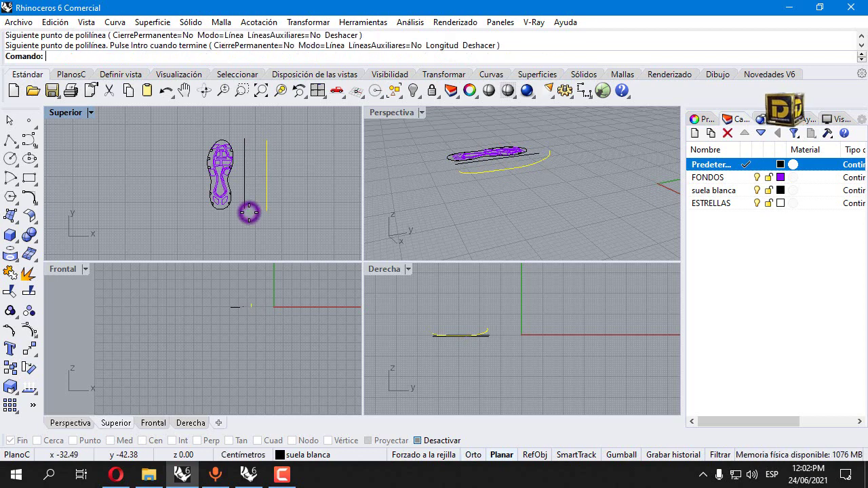
# Move the straight line onto the sole's longitudinal centre in the top view, adjust it at the toe, and check both ends.
pyautogui.scroll(4, 250, 150)
pyautogui.moveTo(240, 143); pyautogui.dragTo(188, 150)
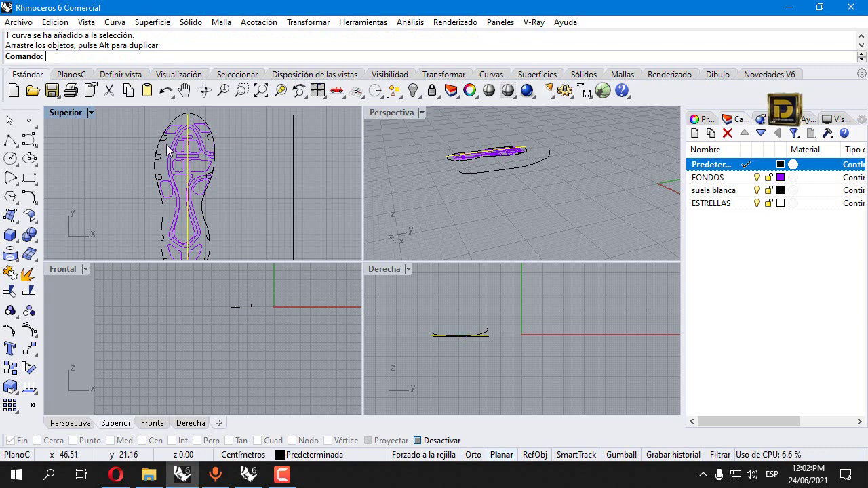
pyautogui.doubleClick(66, 113)
pyautogui.scroll(5, 332, 122)
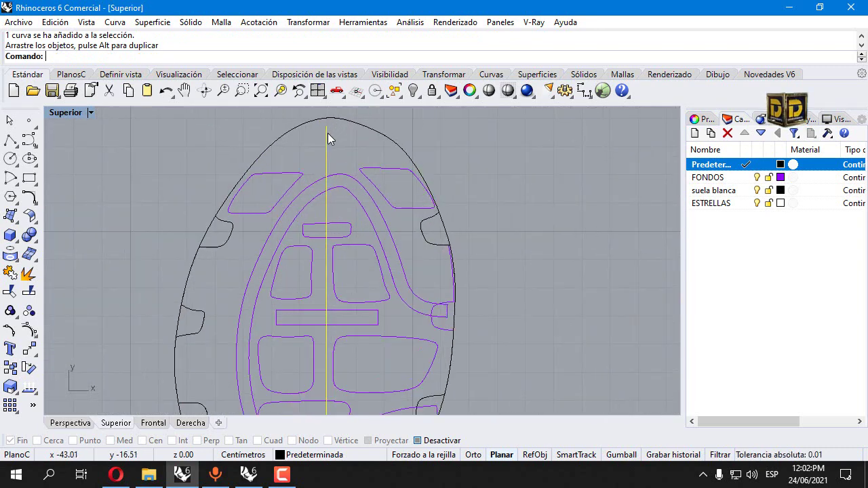
pyautogui.moveTo(328, 130); pyautogui.dragTo(327, 129)
pyautogui.scroll(-5, 329, 134)
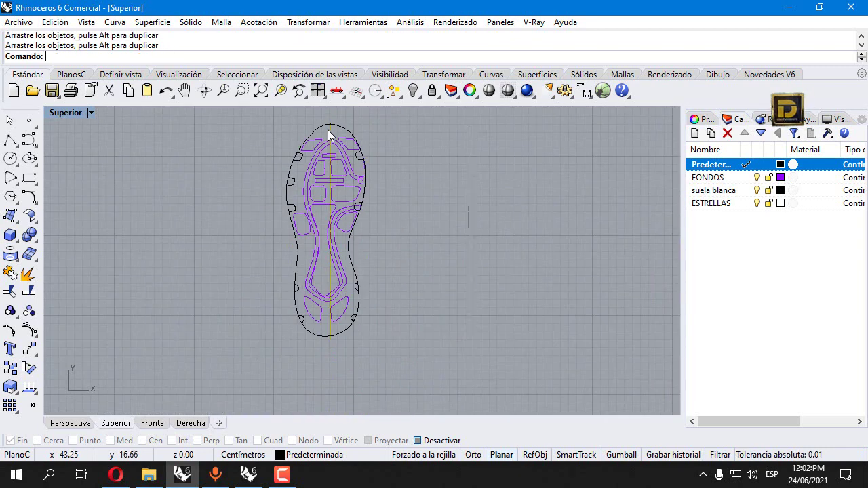
pyautogui.scroll(4, 334, 342)
pyautogui.scroll(-6, 358, 329)
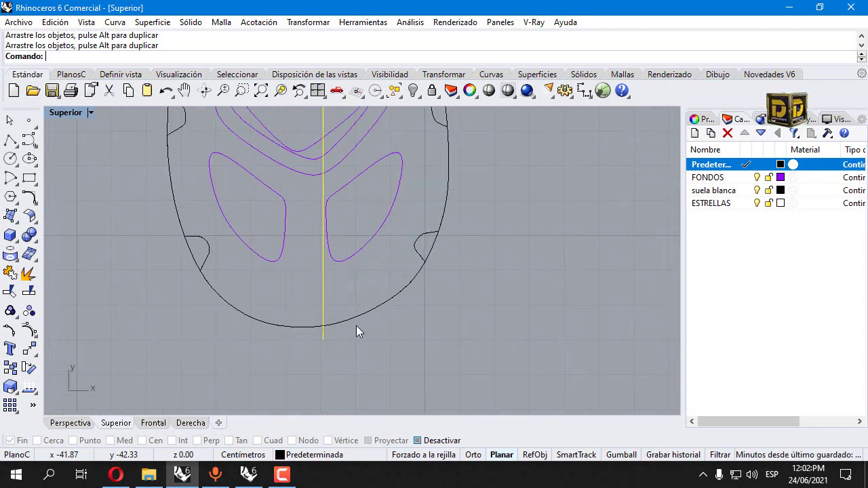
# Scale all the sole contours in one direction from the toe end so the heel reaches the end of the straight centre line.
pyautogui.moveTo(280, 179); pyautogui.dragTo(360, 326)
pyautogui.scroll(4, 364, 319)
pyautogui.click(308, 21)
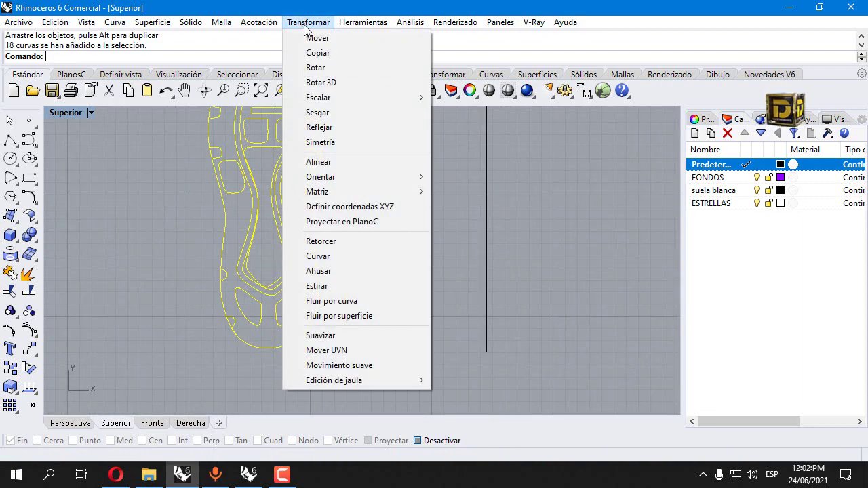
pyautogui.moveTo(414, 99)
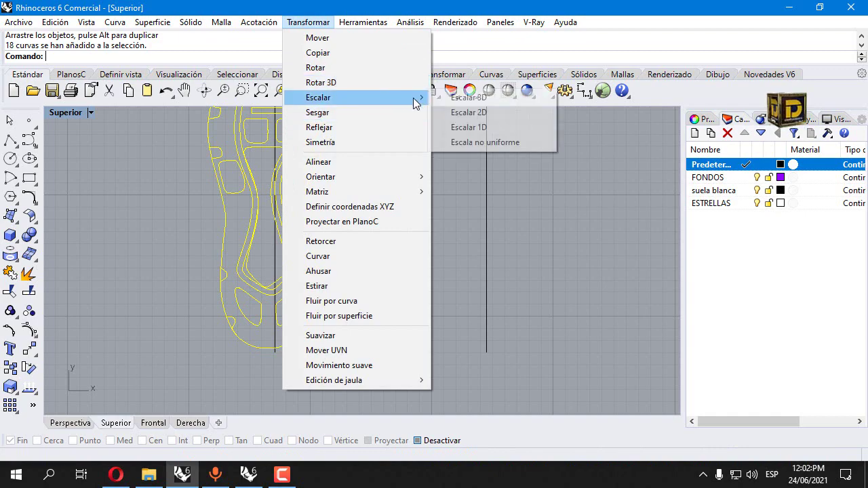
pyautogui.click(479, 128)
pyautogui.scroll(-4, 316, 168)
pyautogui.scroll(4, 299, 158)
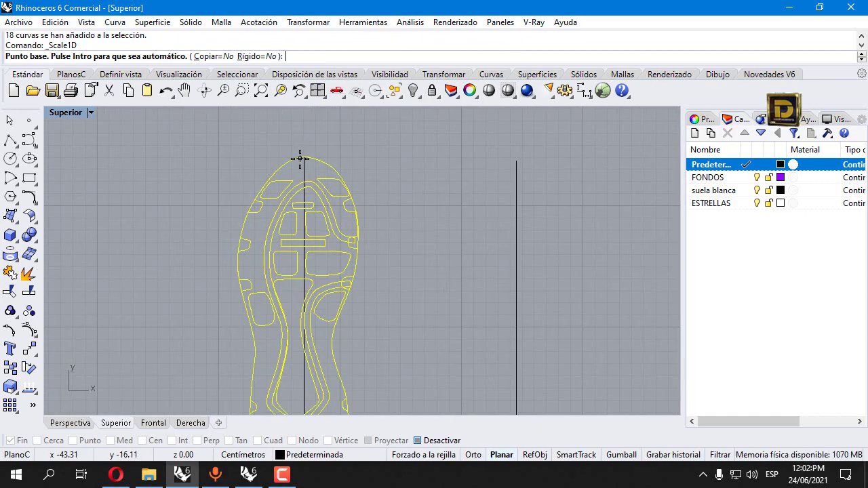
pyautogui.click(303, 158)
pyautogui.scroll(-3, 303, 157)
pyautogui.scroll(4, 302, 268)
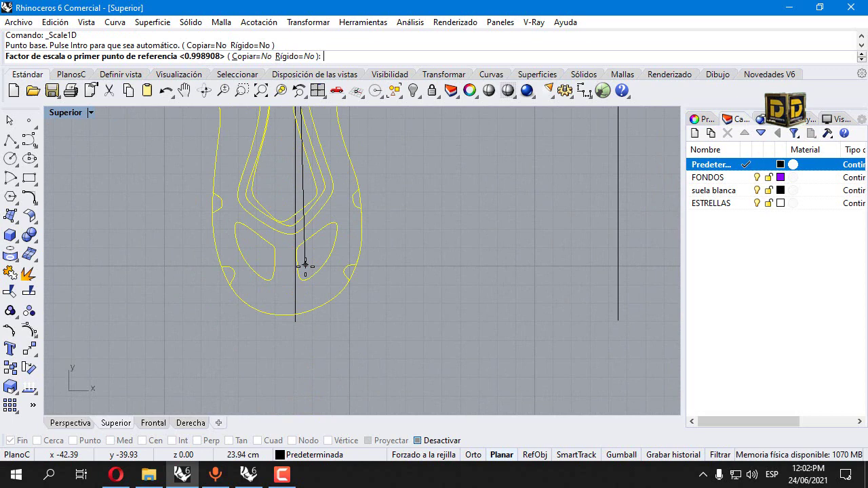
pyautogui.click(298, 316)
pyautogui.click(299, 319)
pyautogui.press('Escape')
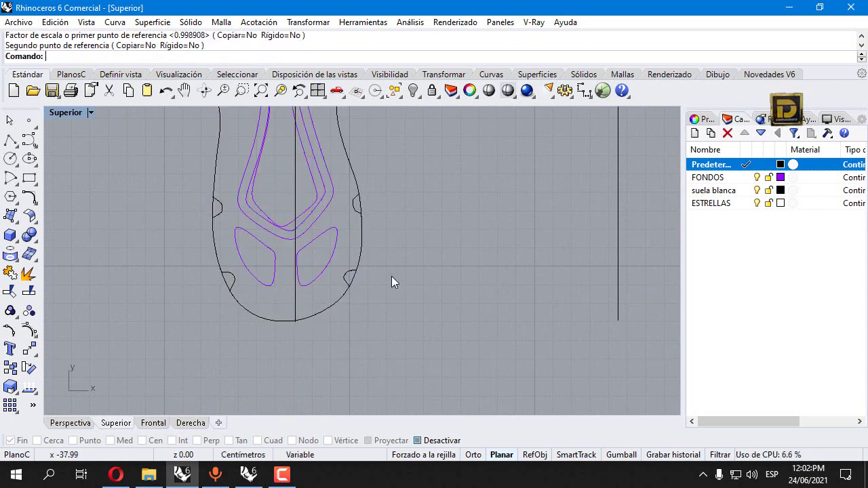
pyautogui.scroll(-3, 364, 160)
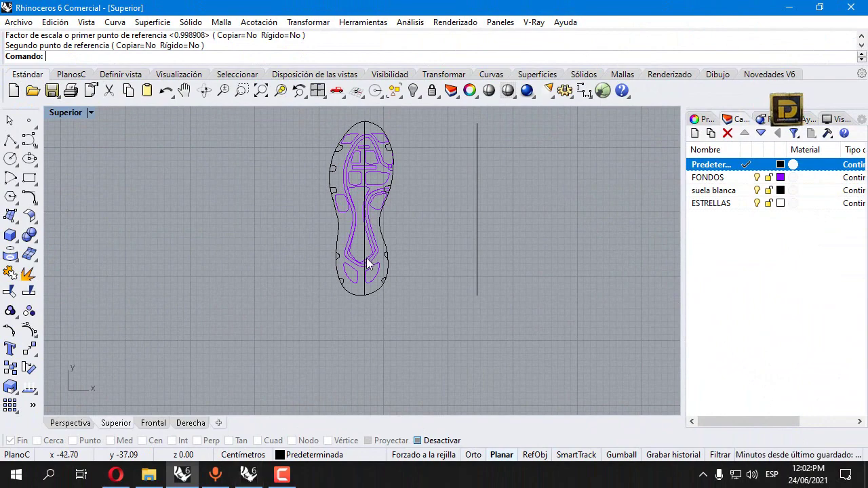
# Extrude the plain outer sole outline without notches into a closed solid 0.4 cm thick.
pyautogui.scroll(5, 379, 268)
pyautogui.click(356, 197)
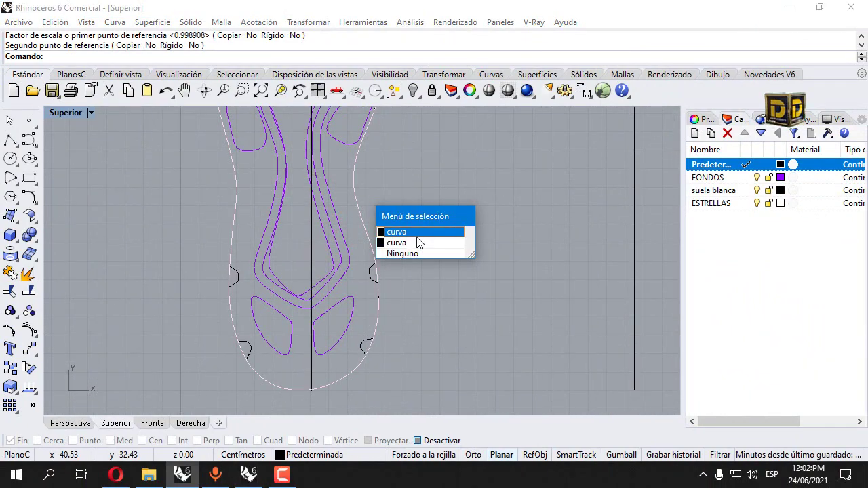
pyautogui.click(415, 231)
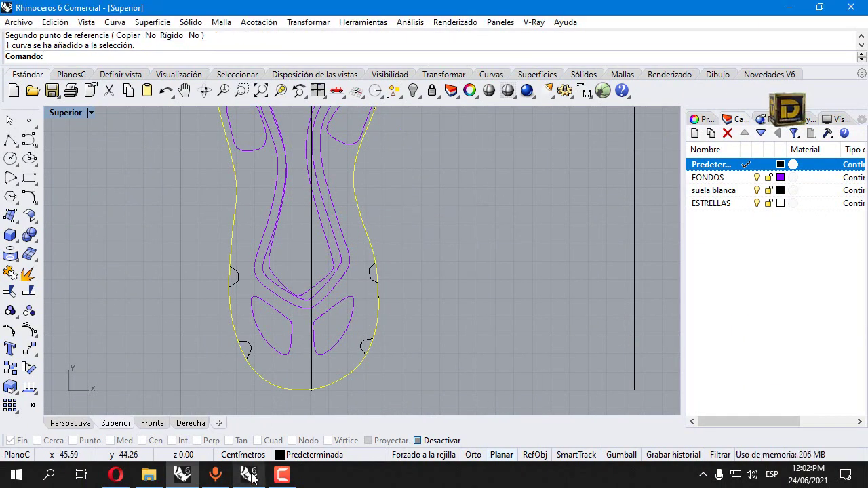
pyautogui.scroll(-5, 216, 274)
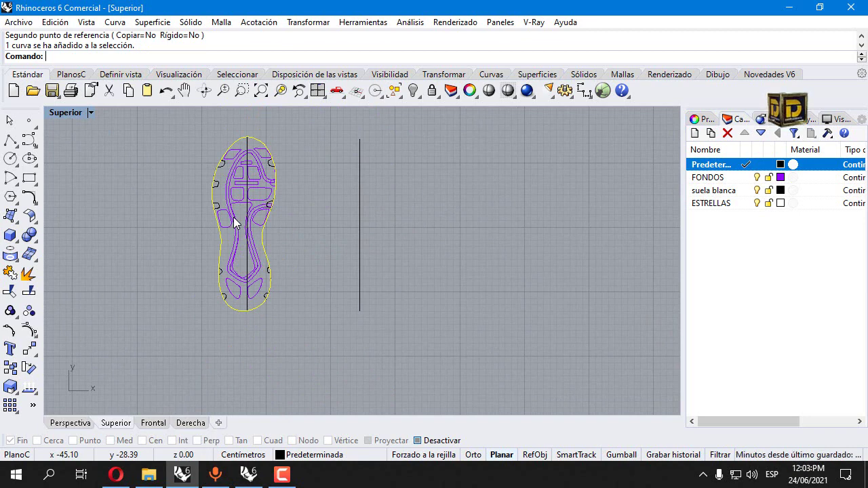
pyautogui.doubleClick(67, 112)
pyautogui.scroll(-2, 270, 316)
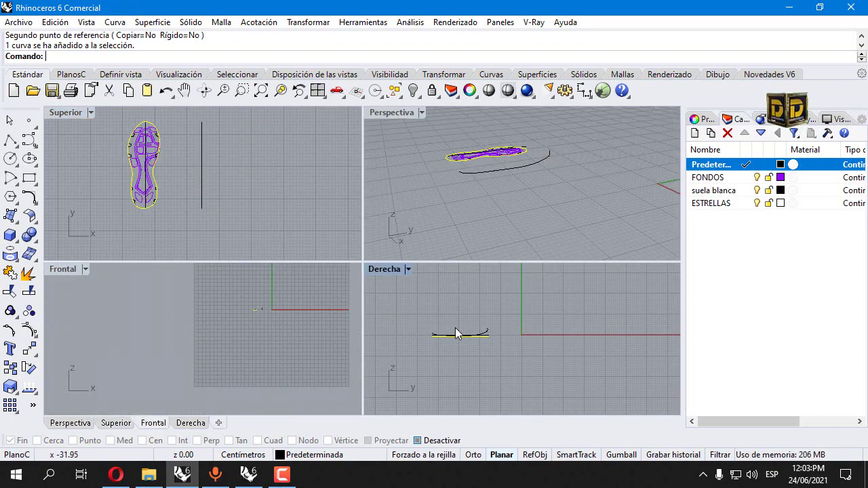
pyautogui.scroll(5, 455, 327)
pyautogui.moveTo(475, 204); pyautogui.dragTo(555, 200, button='right')
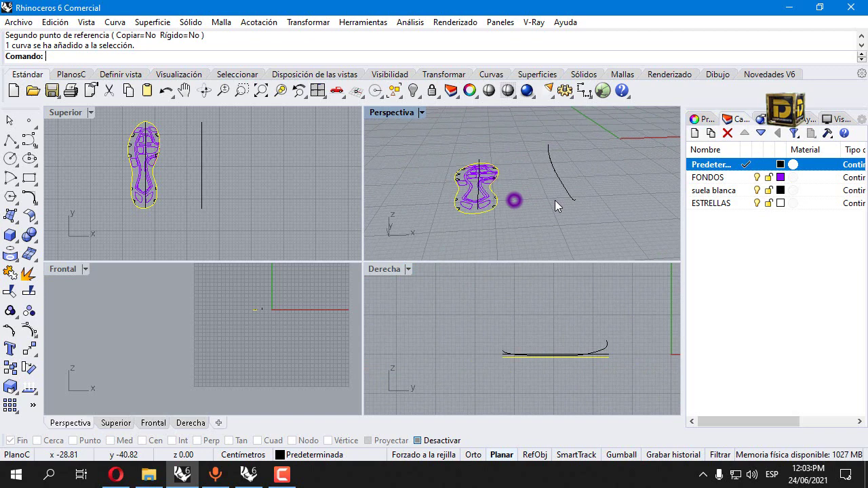
pyautogui.click(10, 235)
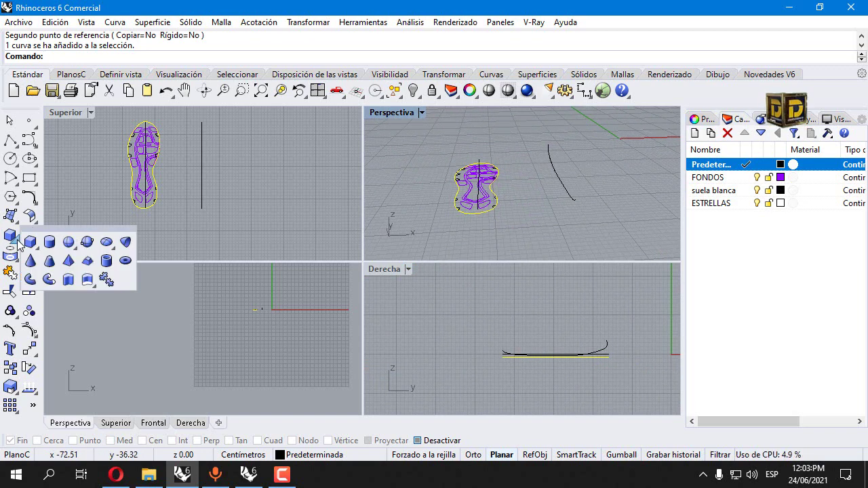
pyautogui.click(50, 280)
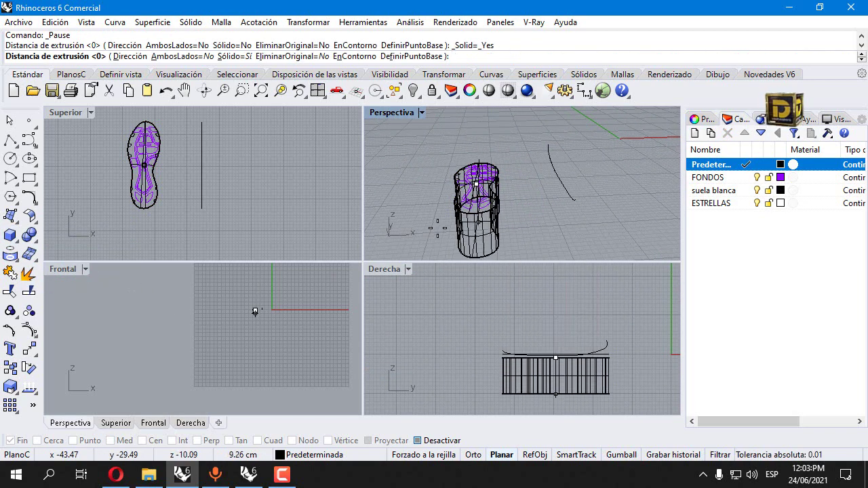
pyautogui.write('.4')
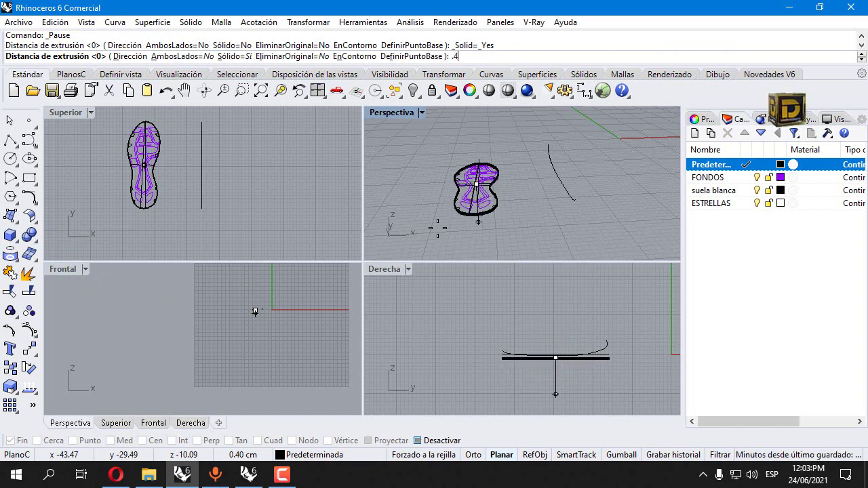
pyautogui.press('Return')
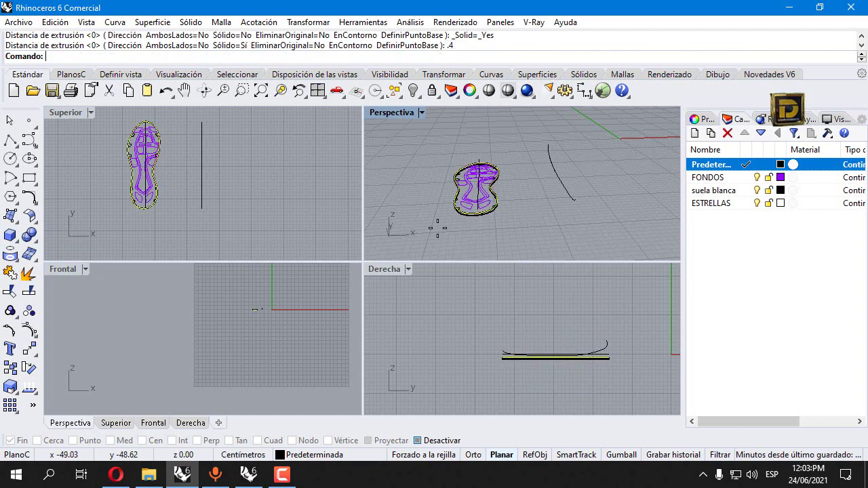
# Set the perspective view to shaded display and orbit around the extruded sole.
pyautogui.click(421, 113)
pyautogui.click(475, 44)
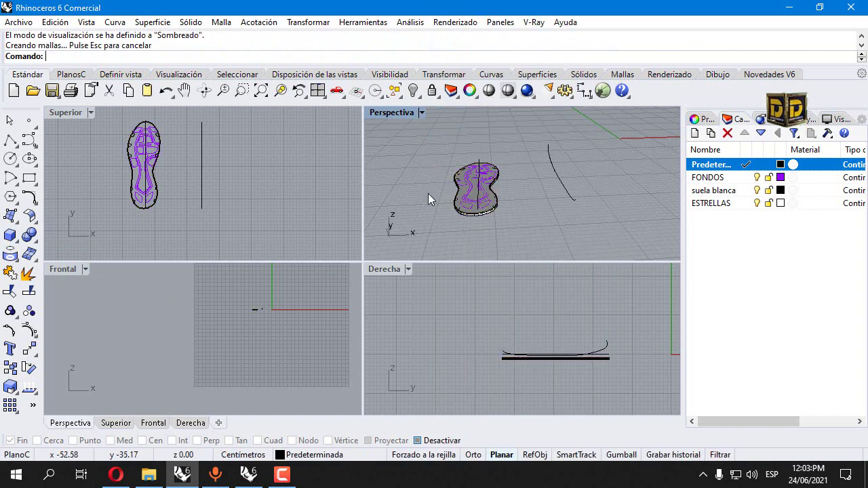
pyautogui.moveTo(428, 193); pyautogui.dragTo(465, 198, button='right')
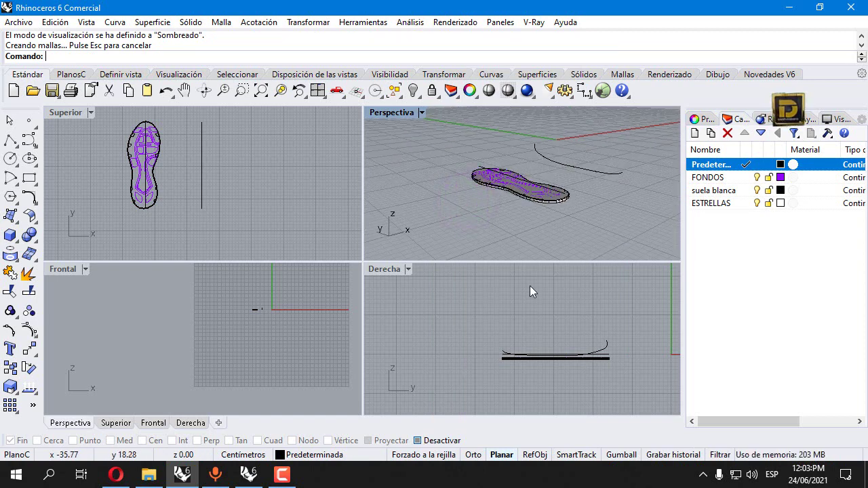
# Move the extruded sole solid 0.4 cm straight up in the right-side view so it sits above the sole contours.
pyautogui.scroll(3, 591, 193)
pyautogui.click(549, 200)
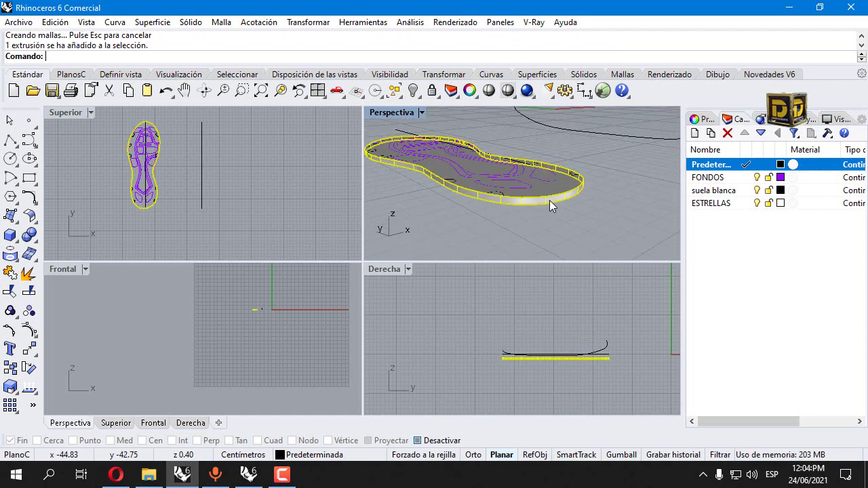
pyautogui.click(30, 349)
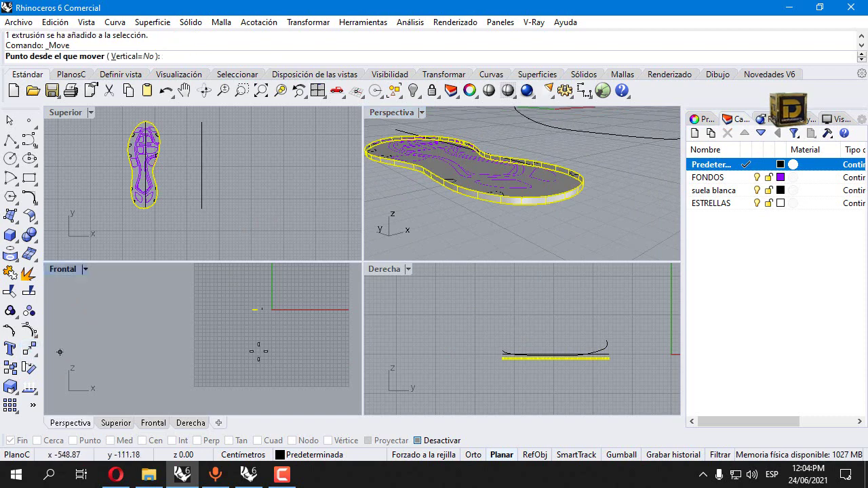
pyautogui.click(472, 364)
pyautogui.write('.4')
pyautogui.press('Return')
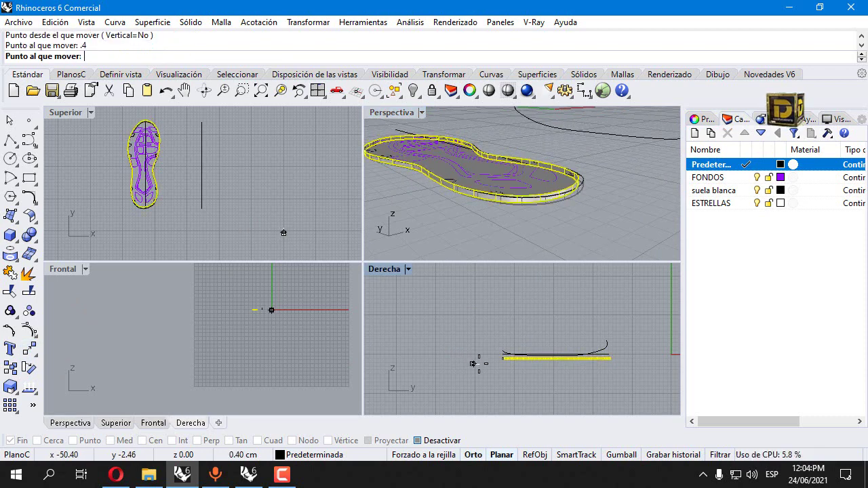
pyautogui.click(478, 318)
pyautogui.click(512, 251)
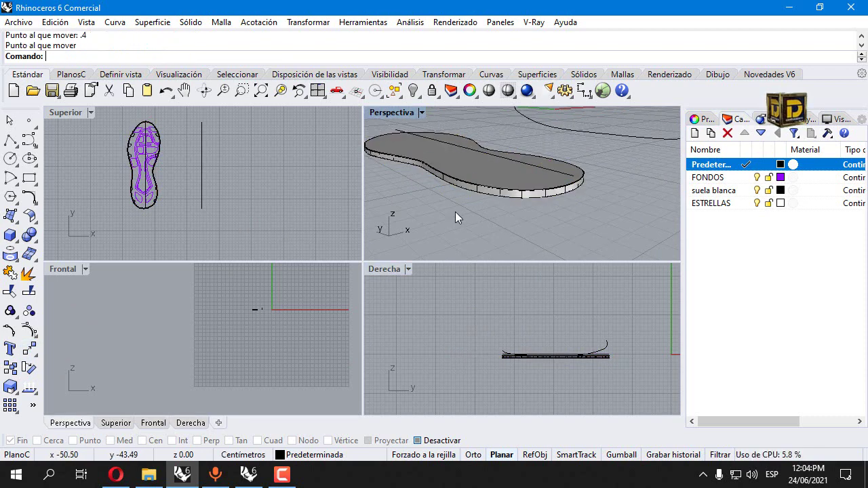
# Hide the extruded sole solid and the plain outer outline, leaving the notched outline and tread contours in the perspective view.
pyautogui.moveTo(468, 196); pyautogui.dragTo(414, 123, button='right')
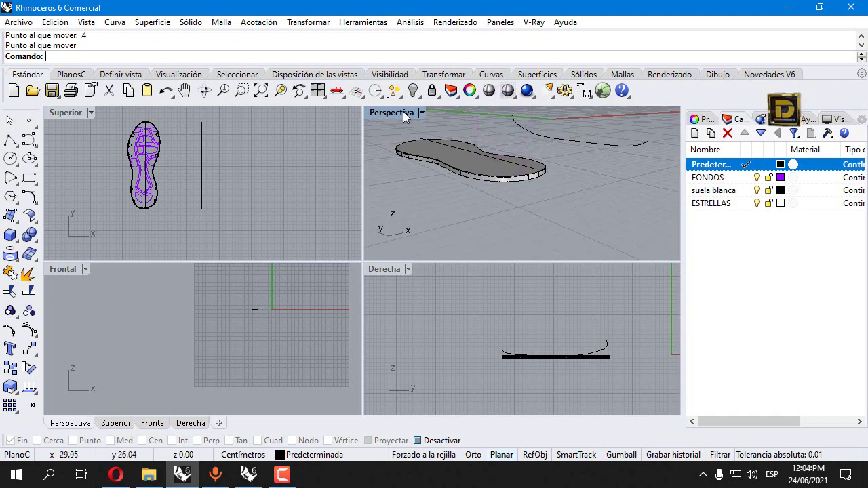
pyautogui.doubleClick(403, 111)
pyautogui.moveTo(140, 254); pyautogui.dragTo(393, 189, button='right')
pyautogui.rightClick(378, 169)
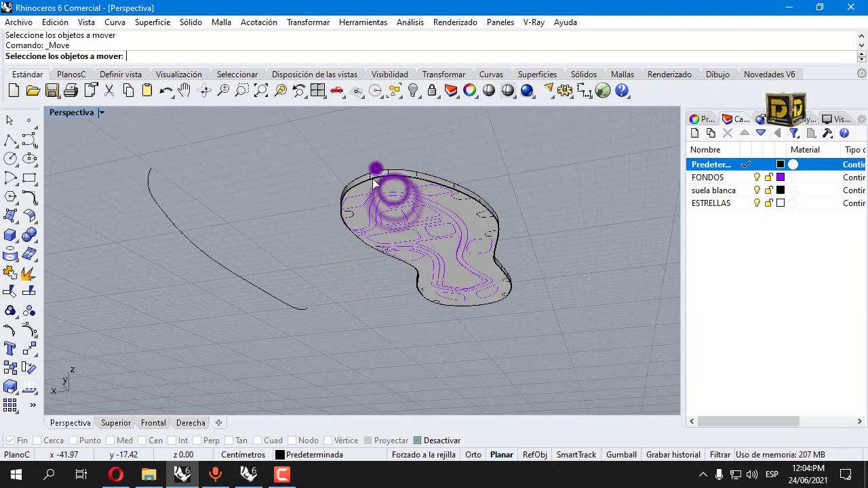
pyautogui.rightClick(368, 166)
pyautogui.scroll(3, 380, 236)
pyautogui.click(390, 164)
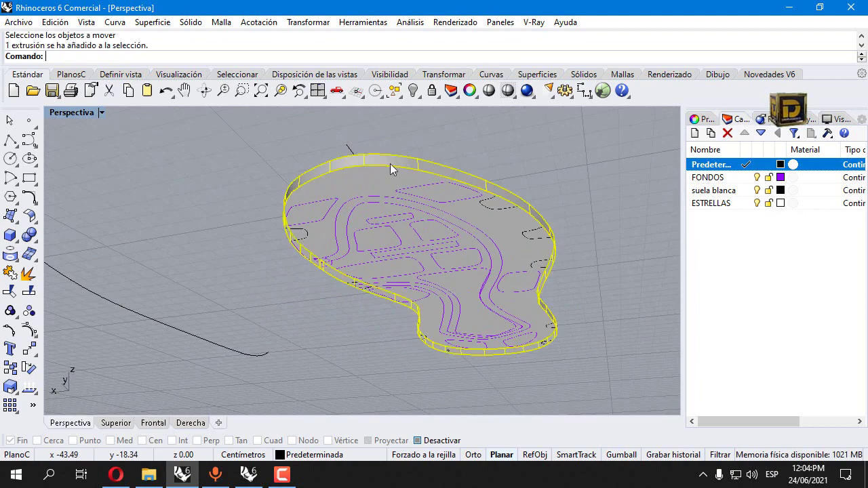
pyautogui.click(411, 93)
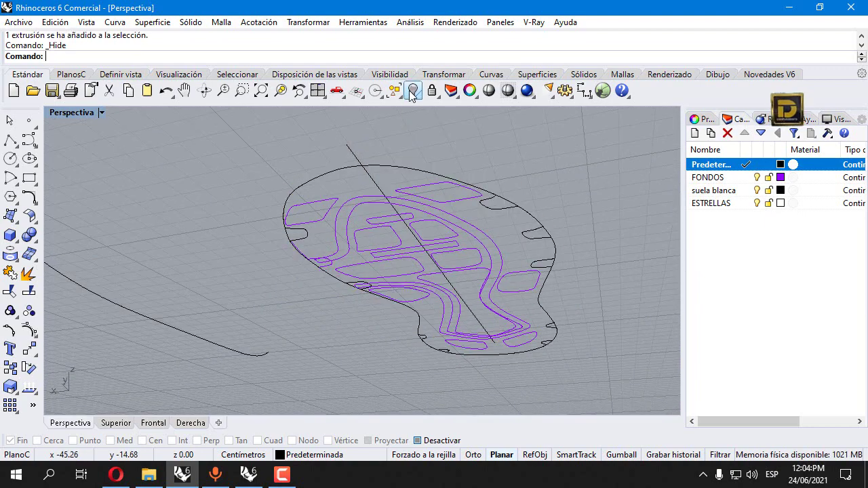
pyautogui.click(396, 169)
pyautogui.click(463, 204)
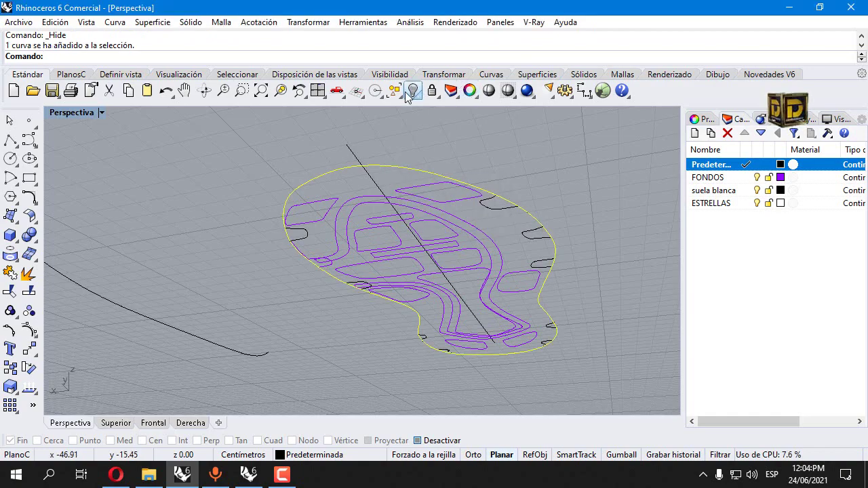
pyautogui.press('Escape')
# Try to extrude the notched outer sole outline into a solid.
pyautogui.moveTo(535, 202); pyautogui.dragTo(309, 286, button='right')
pyautogui.click(198, 316)
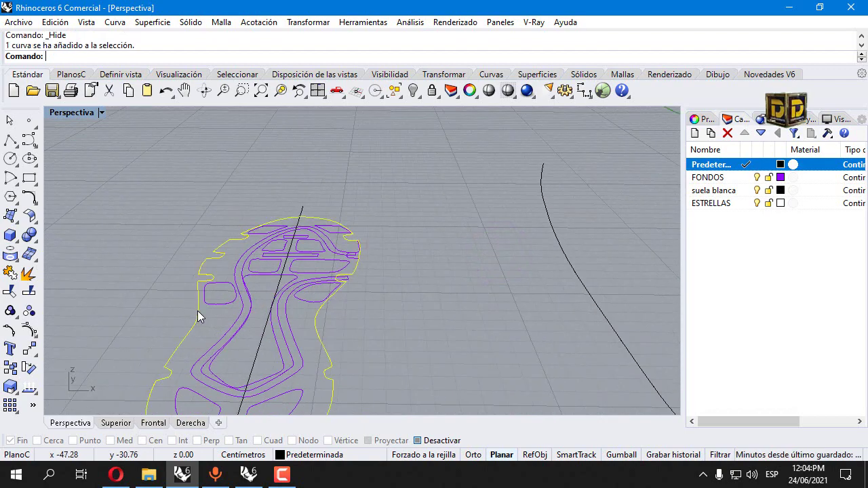
pyautogui.click(17, 222)
pyautogui.click(17, 241)
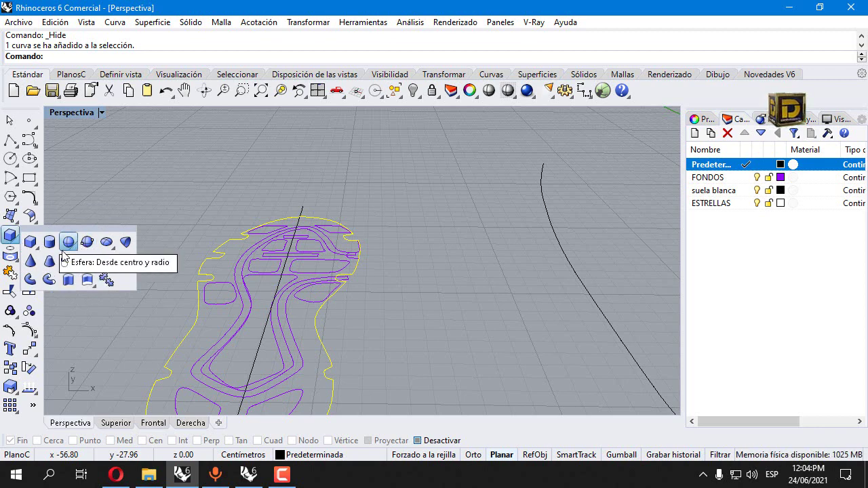
pyautogui.click(87, 281)
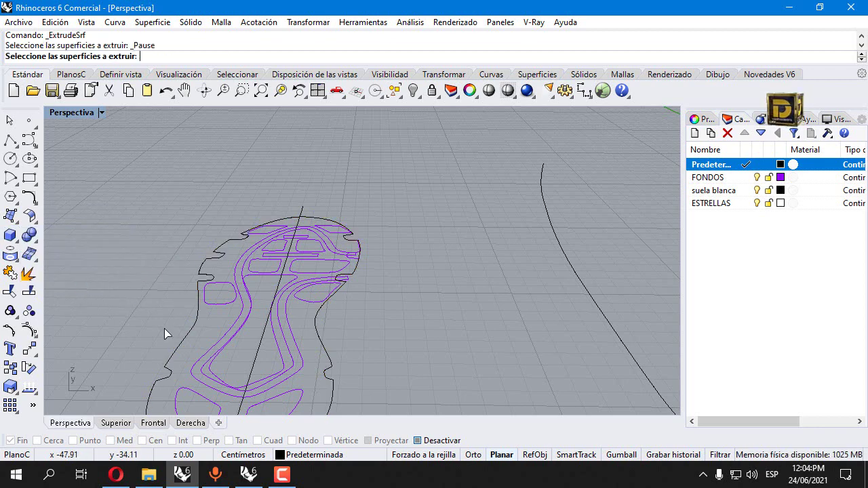
pyautogui.scroll(5, 203, 285)
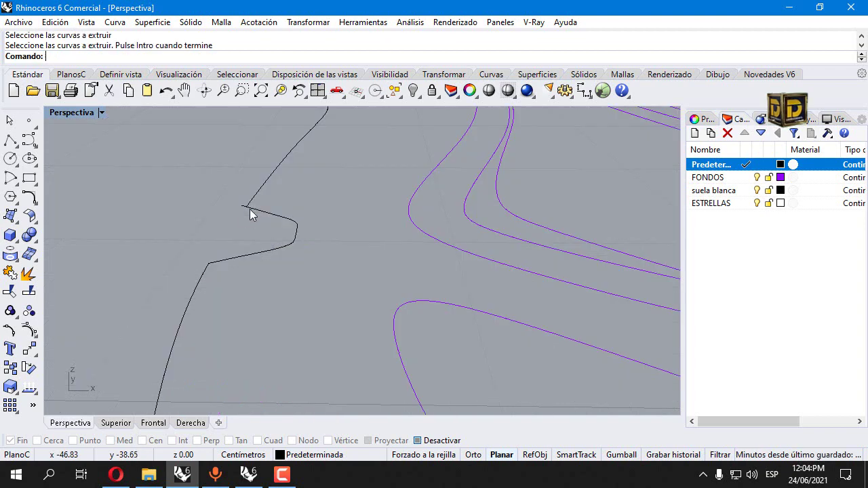
pyautogui.click(261, 195)
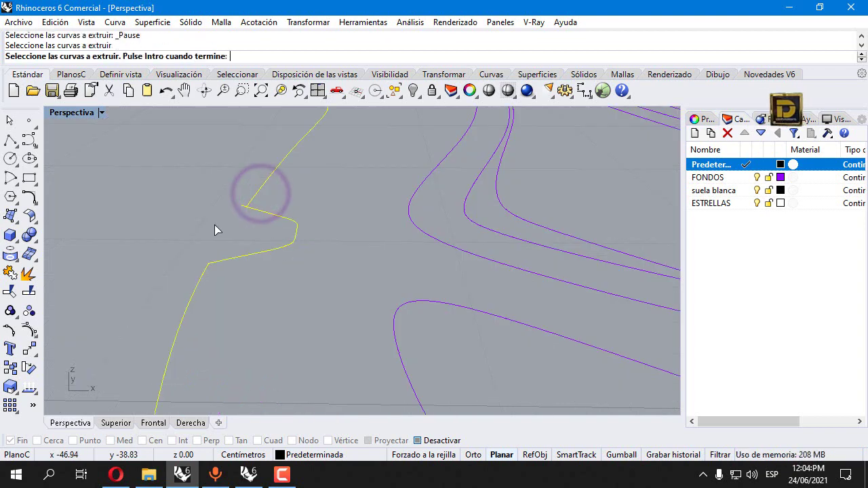
pyautogui.press('Return')
pyautogui.click(530, 290)
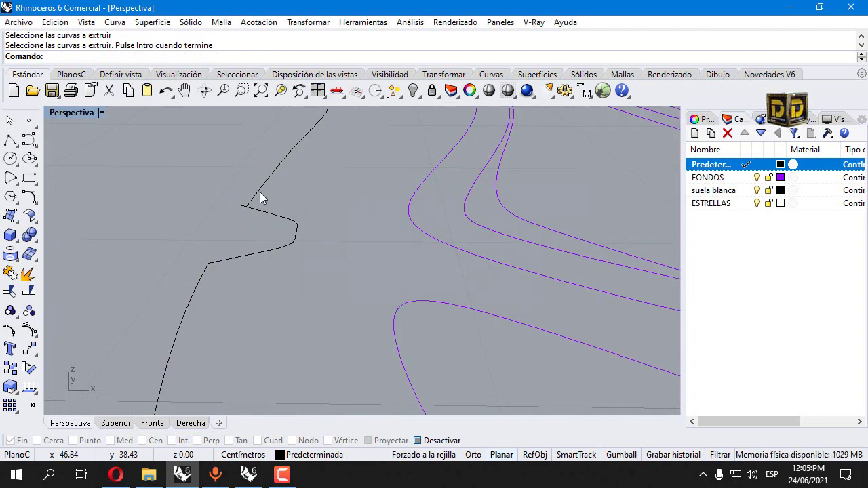
# Trim the short overhanging end off the notched sole outline at the corner of the side notch above the heel.
pyautogui.click(261, 196)
pyautogui.click(9, 291)
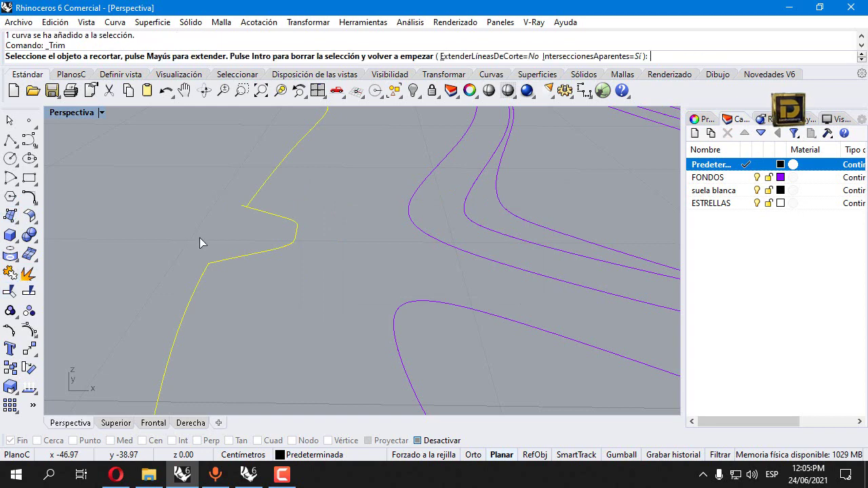
pyautogui.scroll(3, 231, 214)
pyautogui.click(242, 203)
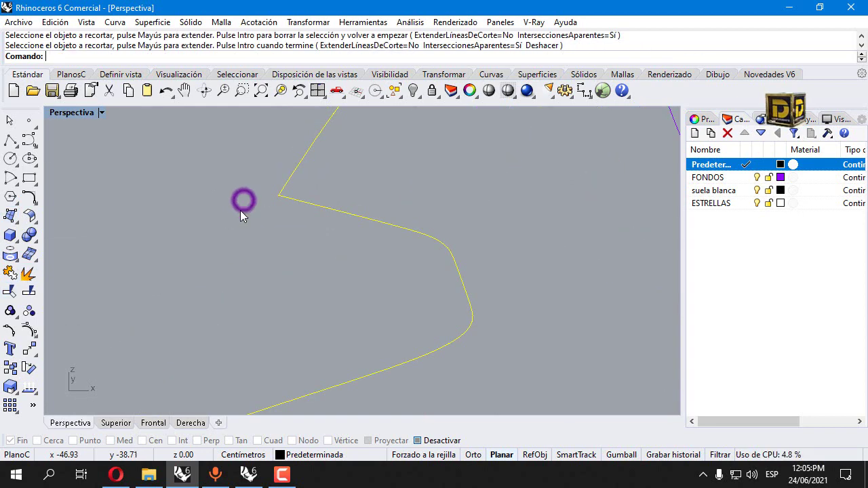
pyautogui.scroll(-5, 239, 203)
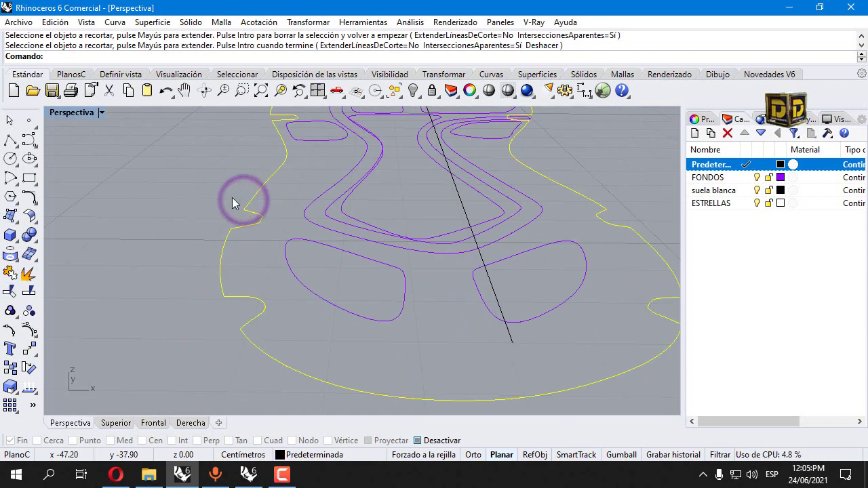
# Extrude the trimmed notched sole outline 0.4 cm to one side as a solid.
pyautogui.click(10, 234)
pyautogui.click(68, 280)
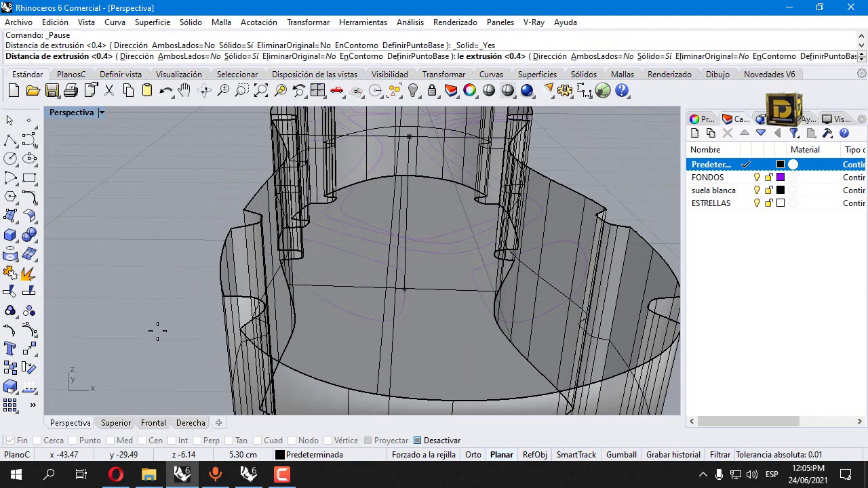
pyautogui.write('.4')
pyautogui.press('Return')
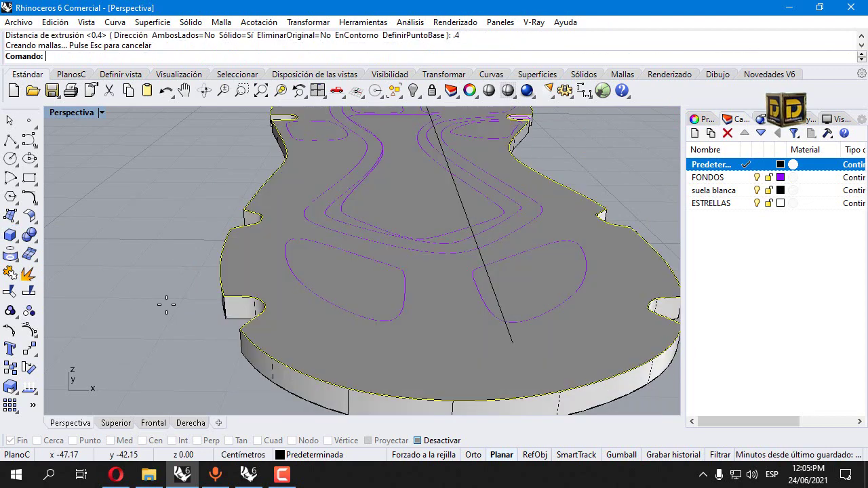
pyautogui.press('Escape')
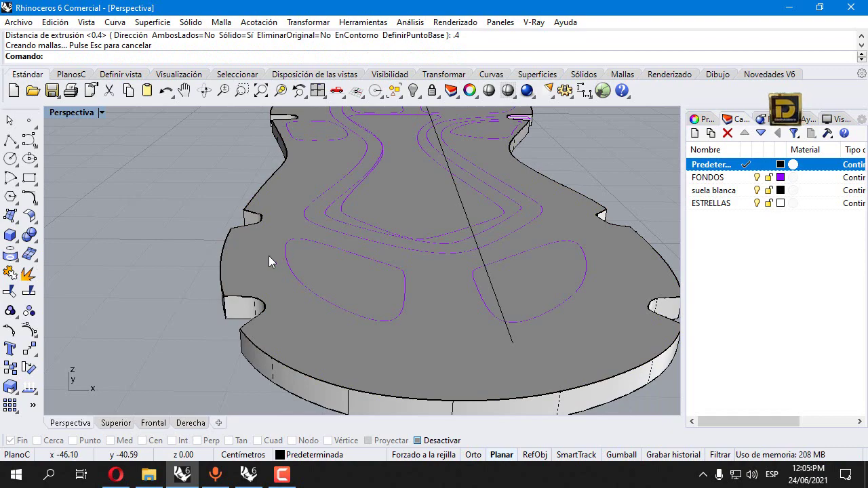
pyautogui.scroll(-5, 296, 329)
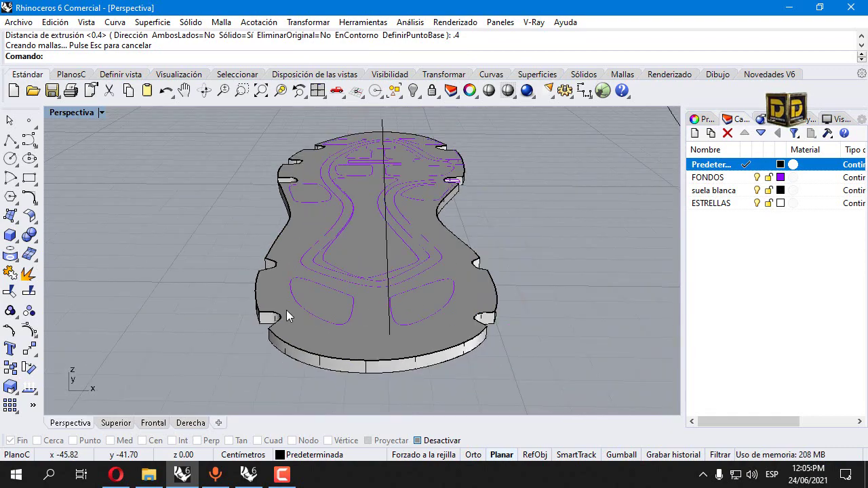
pyautogui.moveTo(279, 258); pyautogui.dragTo(297, 237, button='right')
pyautogui.click(304, 286)
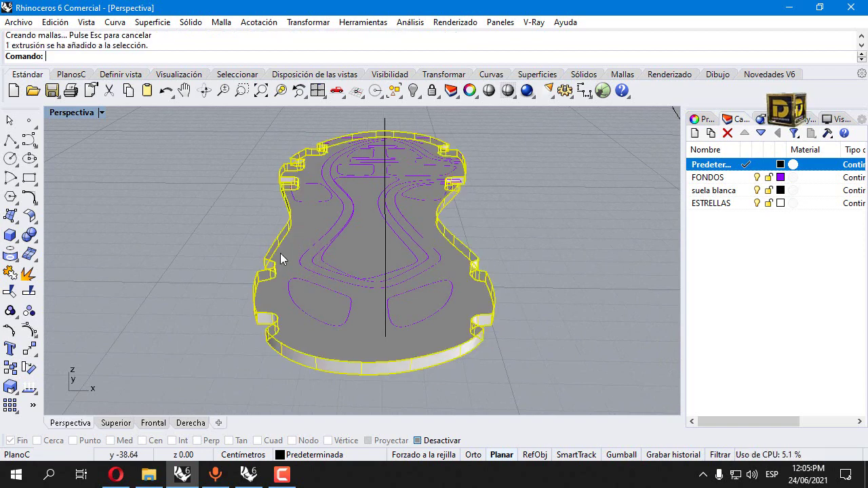
# Extrude the two narrow crossbars and the long central contour into solids, about 12.9 cm to both sides, passing through the sole.
pyautogui.doubleClick(69, 115)
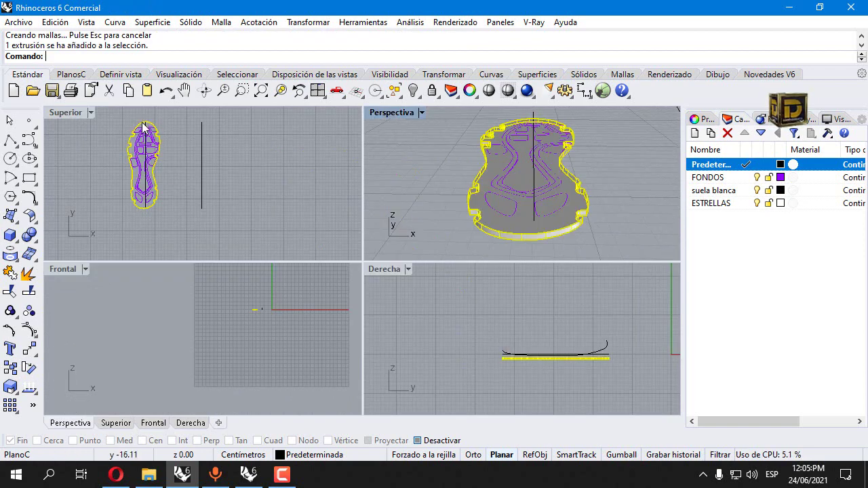
pyautogui.doubleClick(66, 113)
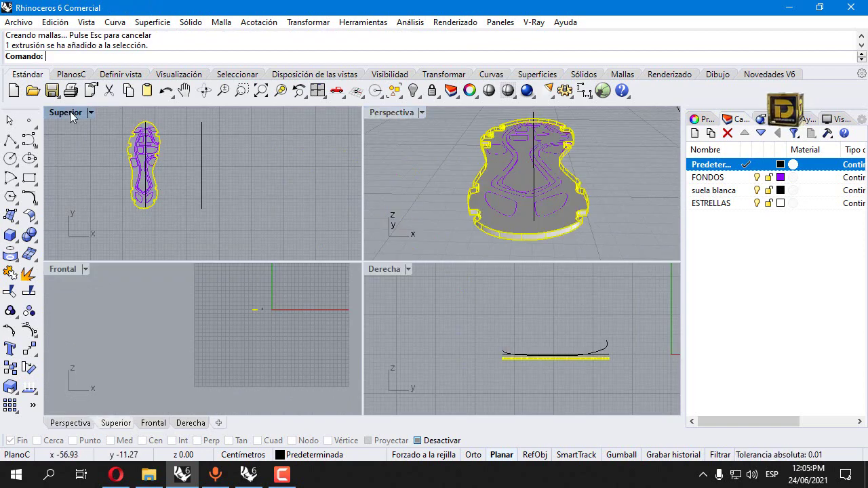
pyautogui.scroll(5, 212, 199)
pyautogui.click(187, 188)
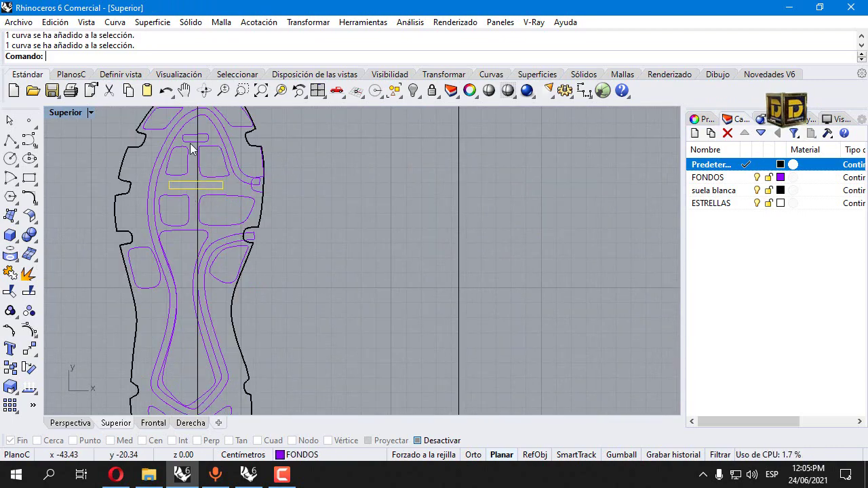
pyautogui.scroll(-1, 194, 228)
pyautogui.keyDown('shift'); pyautogui.click(192, 236); pyautogui.keyUp('shift')
pyautogui.scroll(-2, 202, 234)
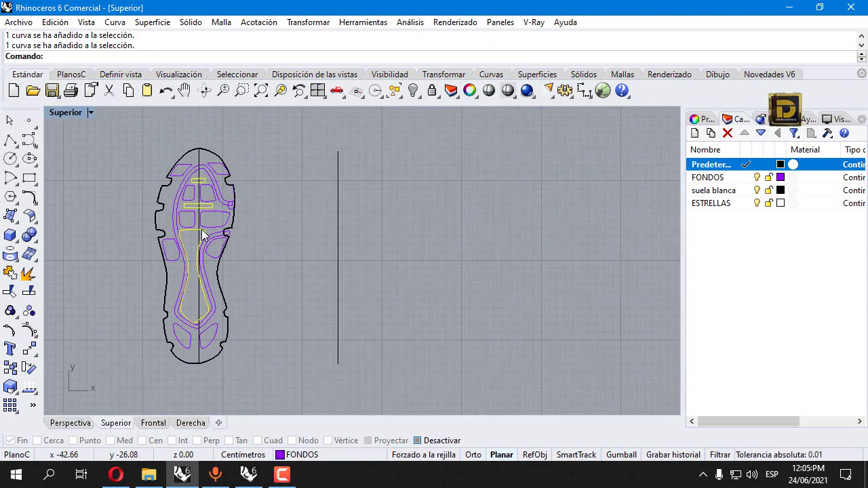
pyautogui.doubleClick(75, 114)
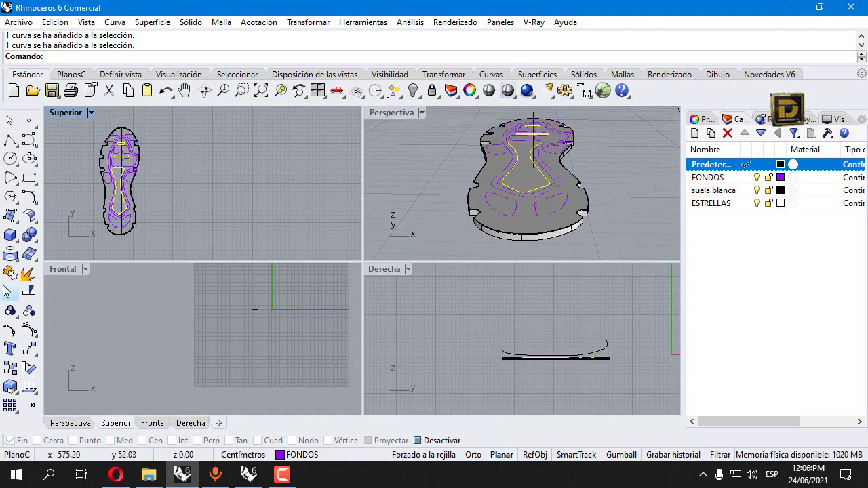
pyautogui.click(13, 237)
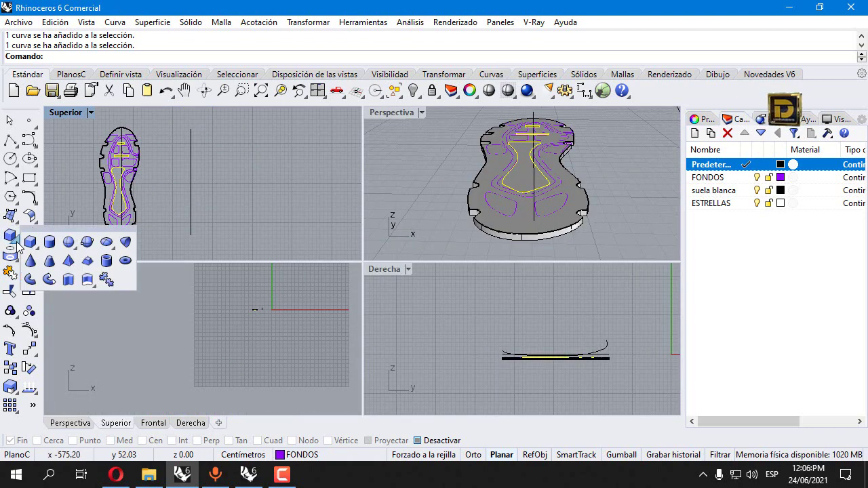
pyautogui.click(69, 280)
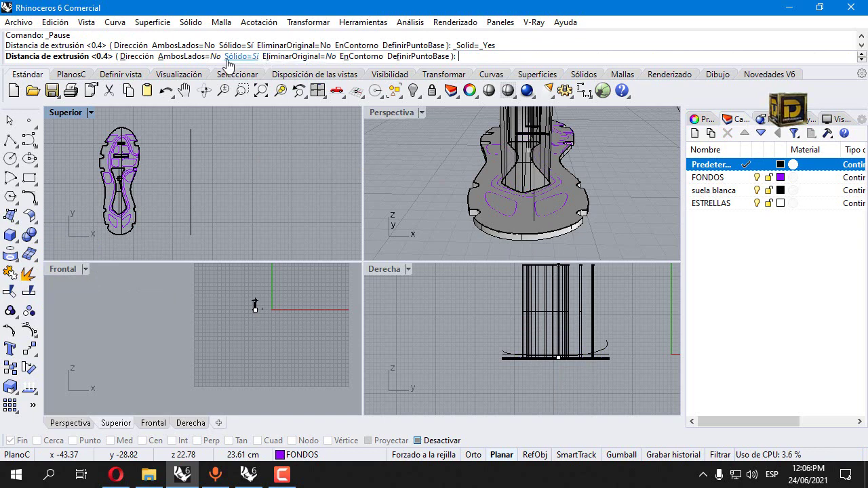
pyautogui.click(180, 57)
pyautogui.rightClick(471, 308)
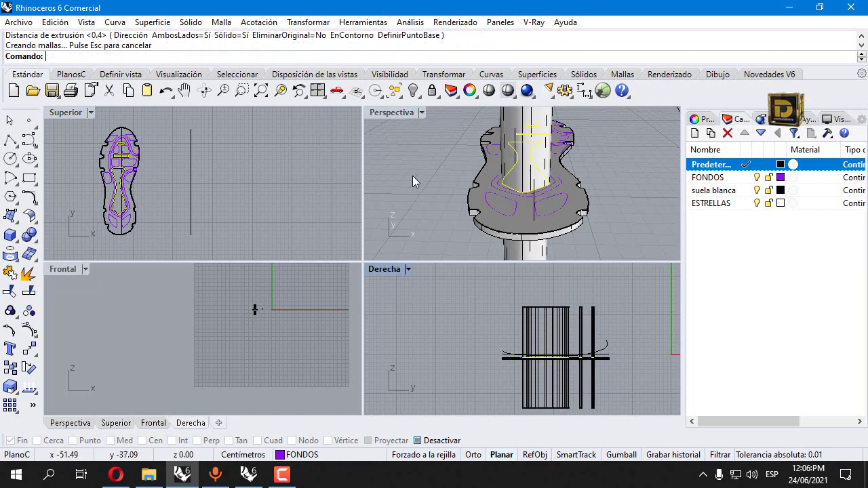
# Subtract the three tall extrusions from the notched sole solid with a Boolean difference.
pyautogui.click(413, 180)
pyautogui.click(29, 235)
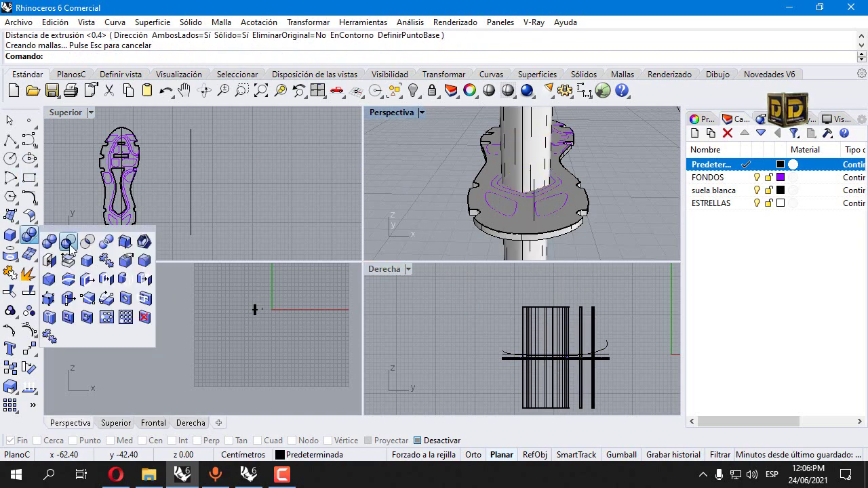
pyautogui.click(68, 243)
pyautogui.click(480, 200)
pyautogui.rightClick(470, 175)
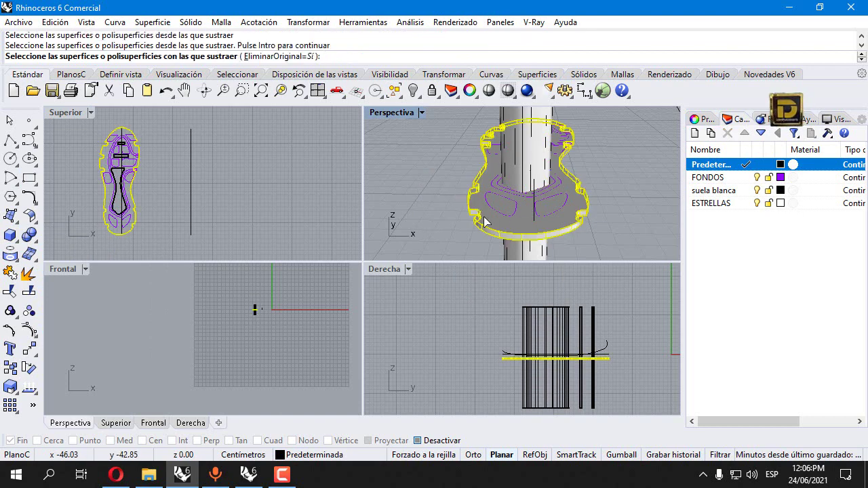
pyautogui.click(629, 290)
pyautogui.click(546, 317)
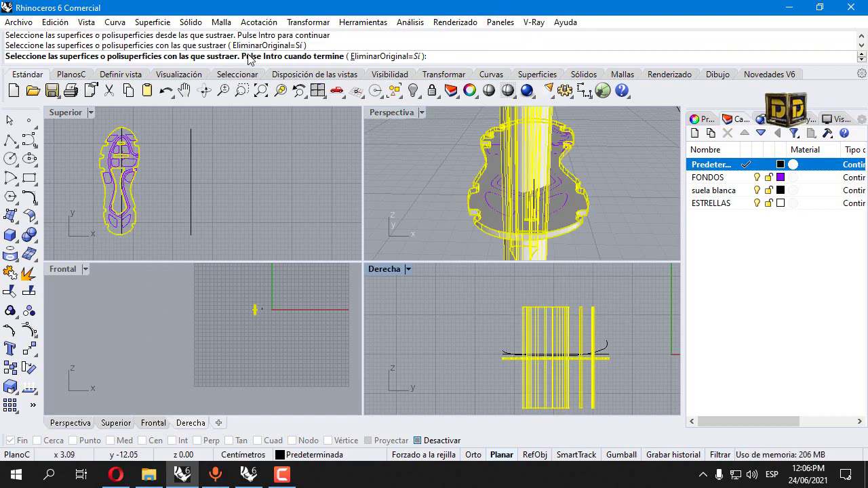
pyautogui.rightClick(408, 177)
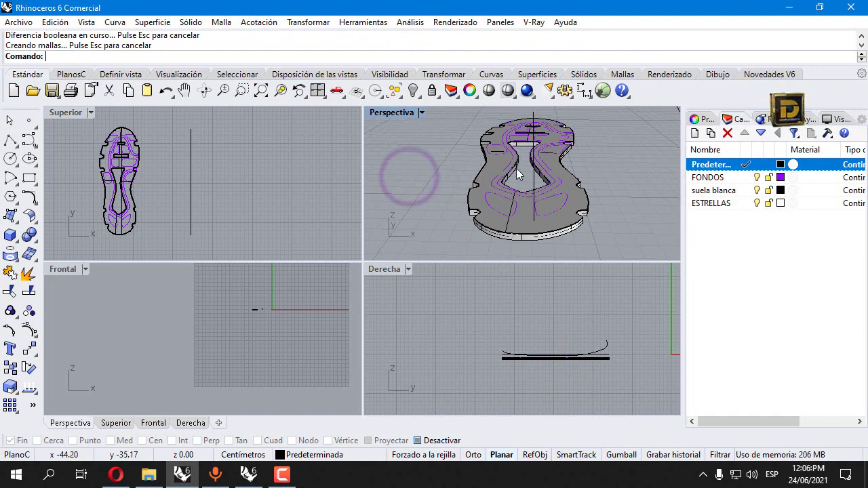
# Select the remaining purple tread contours and move them down about 0.6 cm in the side view, just below the sole solid.
pyautogui.scroll(10, 495, 139)
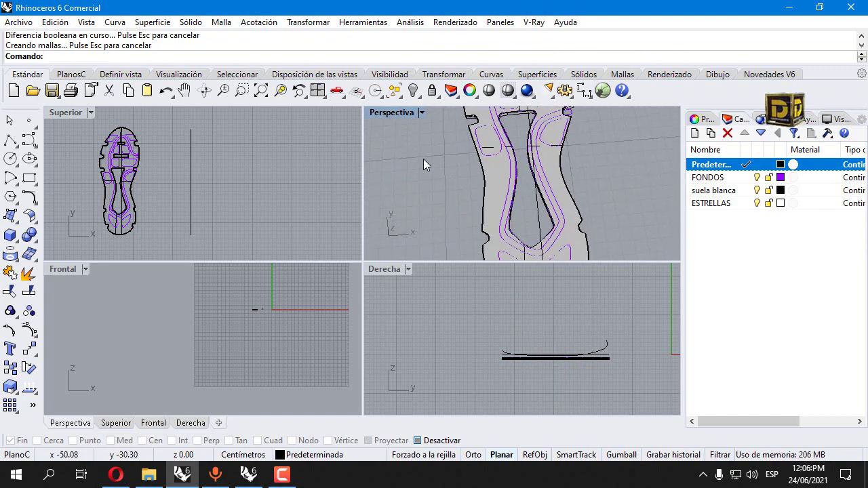
pyautogui.scroll(3, 116, 164)
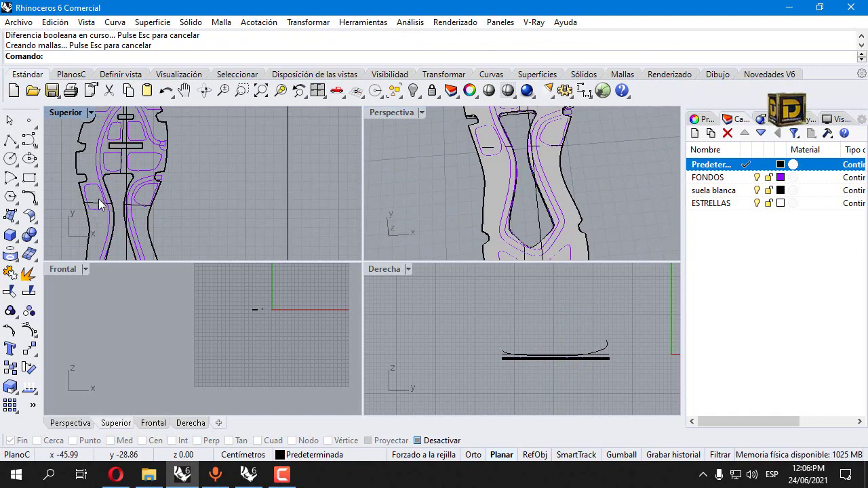
pyautogui.click(97, 188)
pyautogui.scroll(3, 101, 170)
pyautogui.click(112, 145)
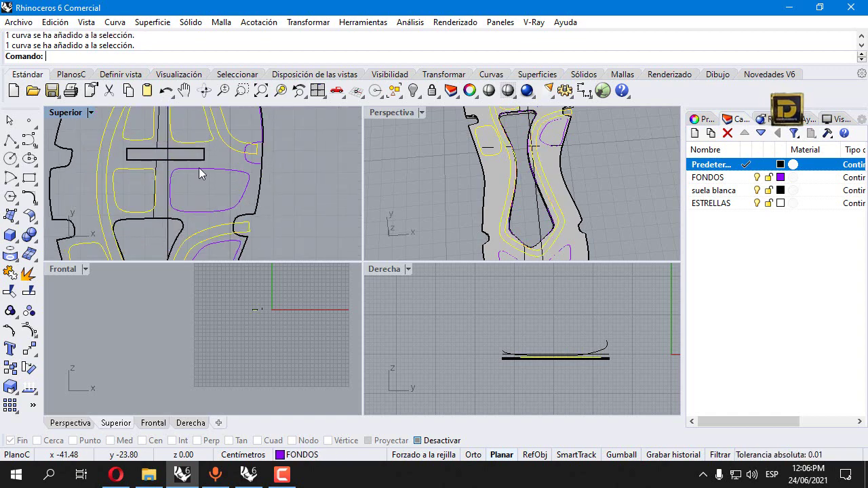
pyautogui.scroll(-4, 218, 146)
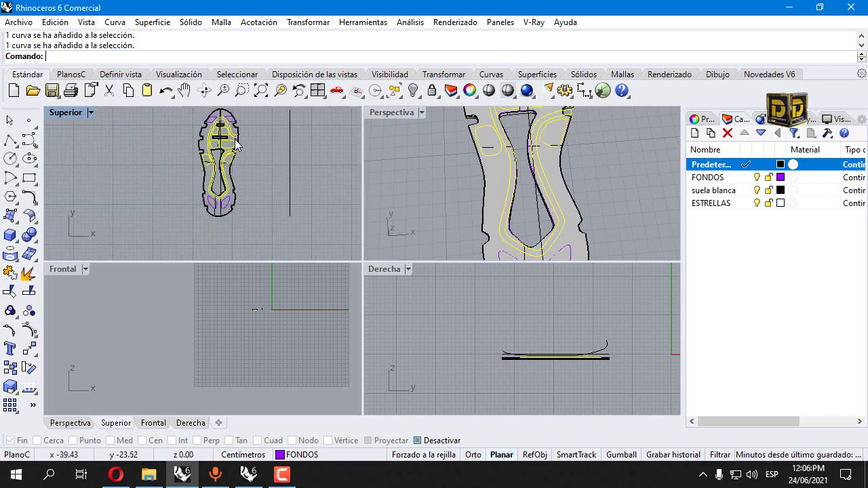
pyautogui.scroll(5, 226, 194)
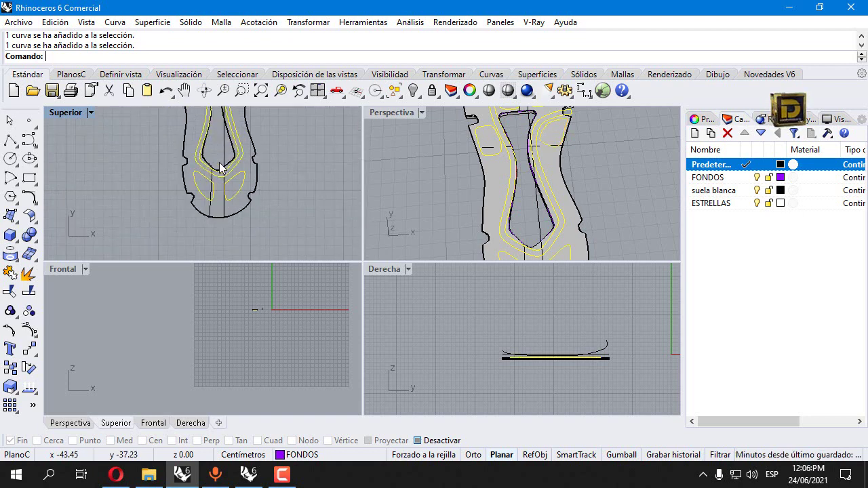
pyautogui.scroll(5, 515, 362)
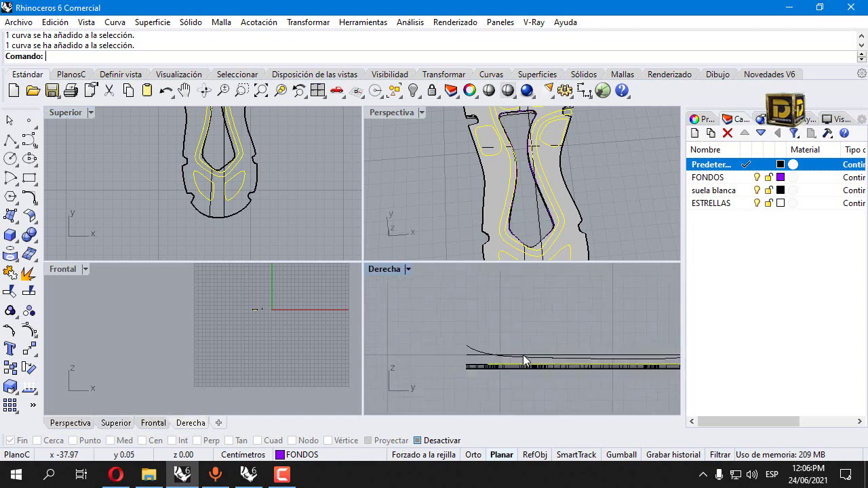
pyautogui.scroll(2, 501, 366)
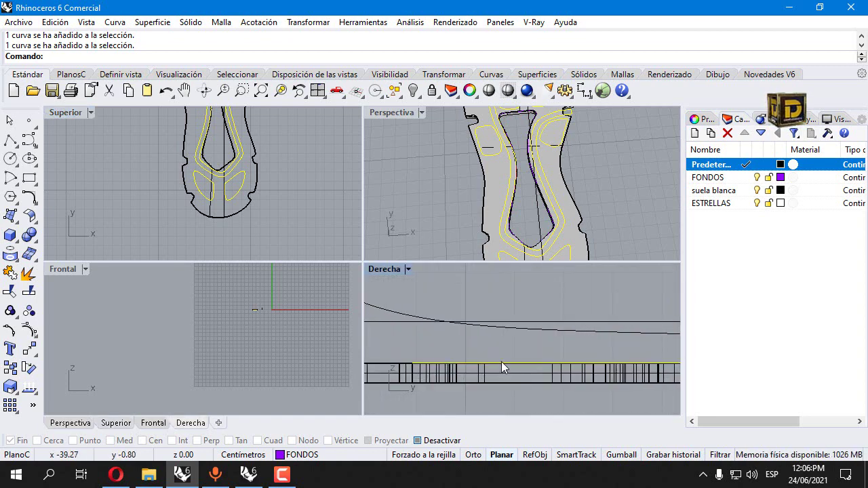
pyautogui.moveTo(501, 363); pyautogui.dragTo(507, 392)
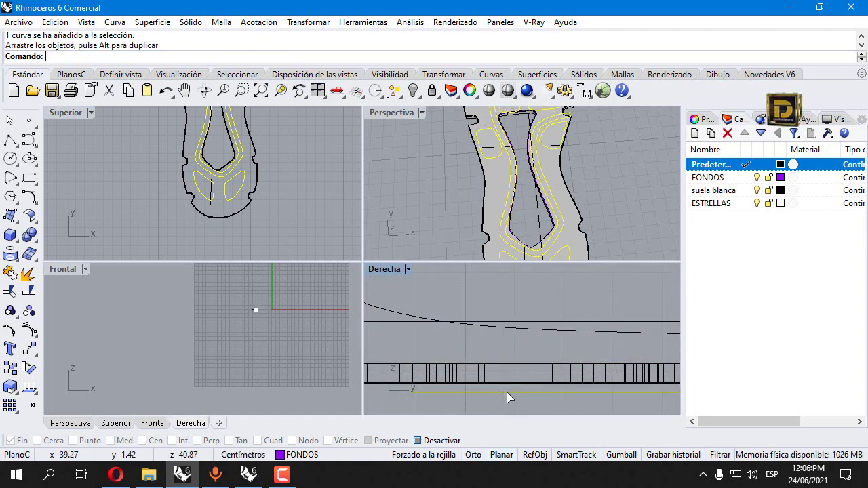
# Extrude the lowered tread contours upward about 0.27 cm as one-sided solids that reach slightly into the sole's underside.
pyautogui.click(11, 235)
pyautogui.click(69, 277)
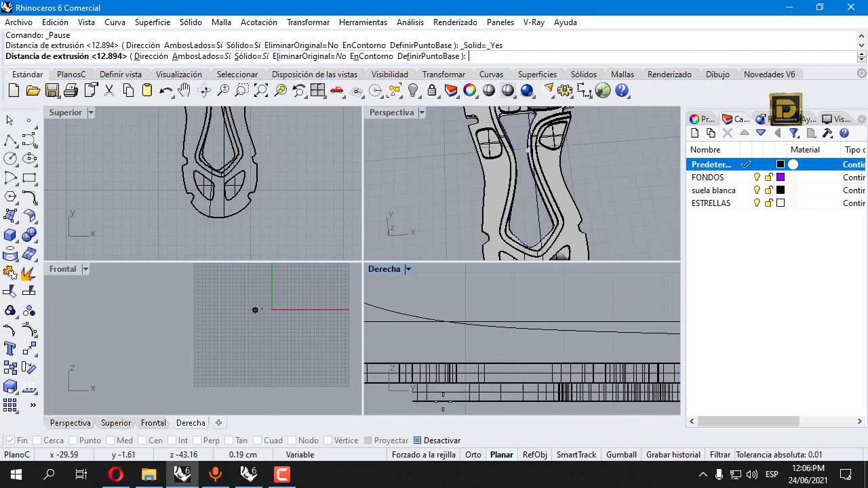
pyautogui.click(207, 56)
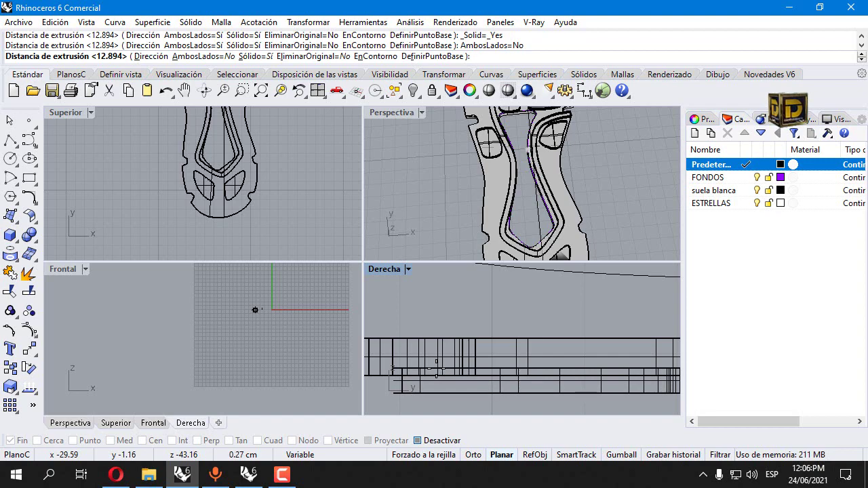
pyautogui.click(436, 368)
pyautogui.scroll(-3, 424, 170)
pyautogui.moveTo(426, 210); pyautogui.dragTo(476, 199, button='right')
pyautogui.click(436, 197)
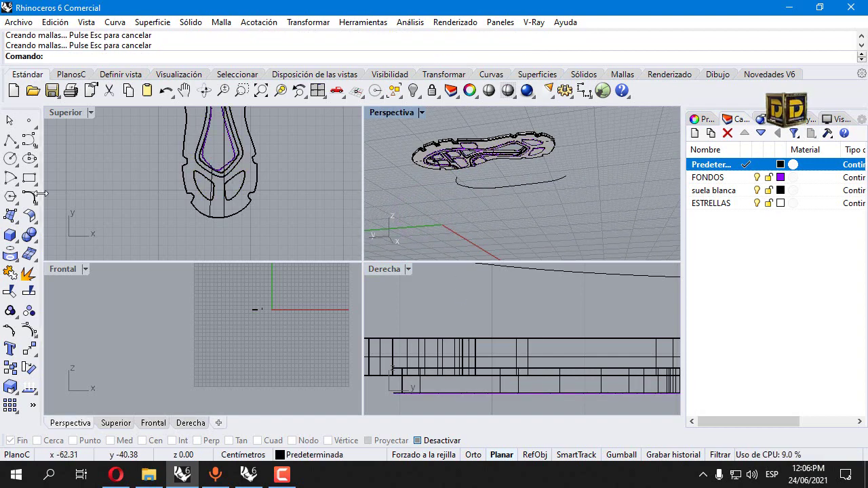
# Subtract the extruded tread-contour solids, including the two heel pads, from the notched sole solid with a Boolean difference.
pyautogui.click(34, 236)
pyautogui.click(68, 242)
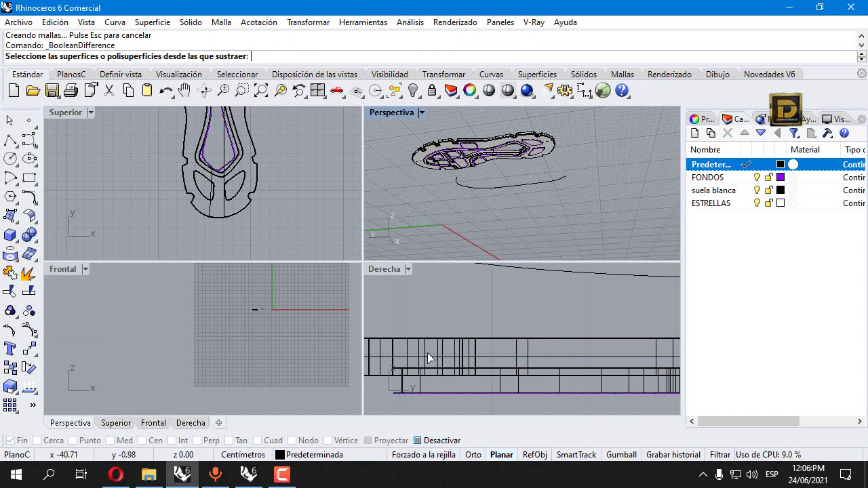
pyautogui.click(434, 349)
pyautogui.rightClick(425, 335)
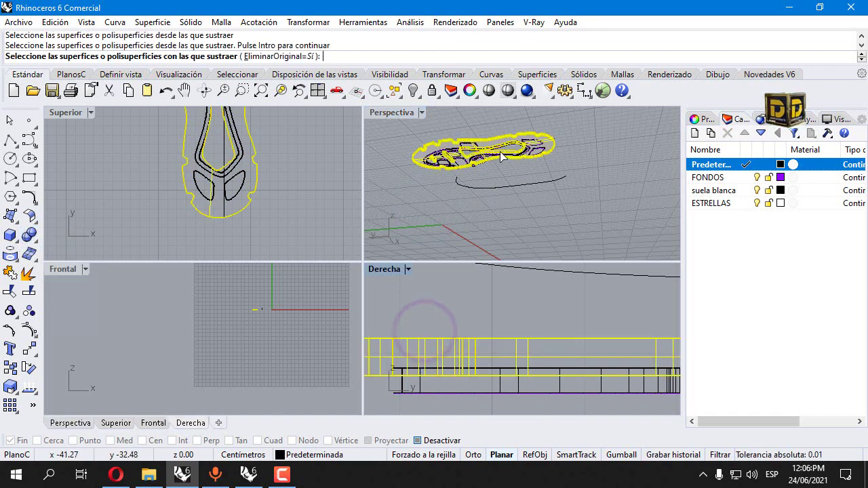
pyautogui.scroll(-3, 474, 170)
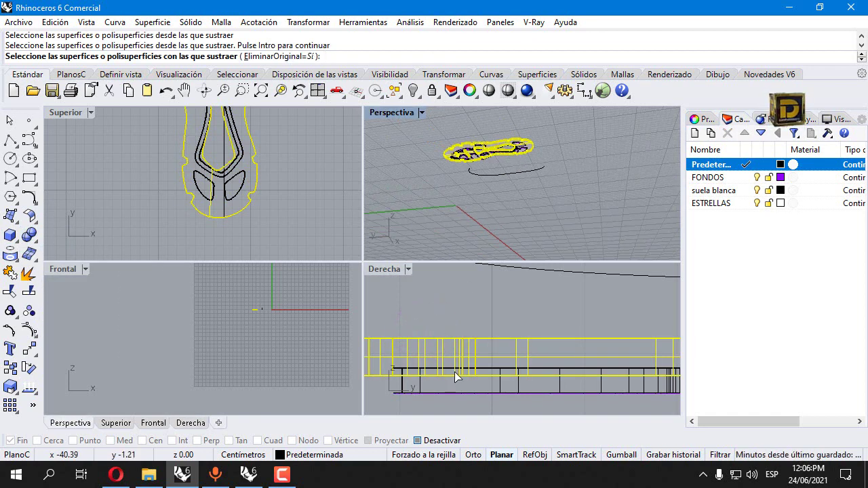
pyautogui.scroll(-3, 456, 377)
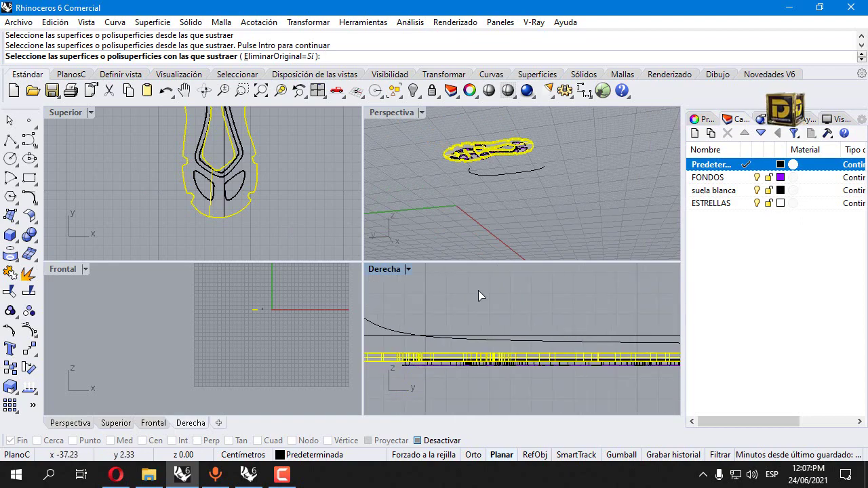
pyautogui.moveTo(479, 296); pyautogui.dragTo(648, 348, button='right')
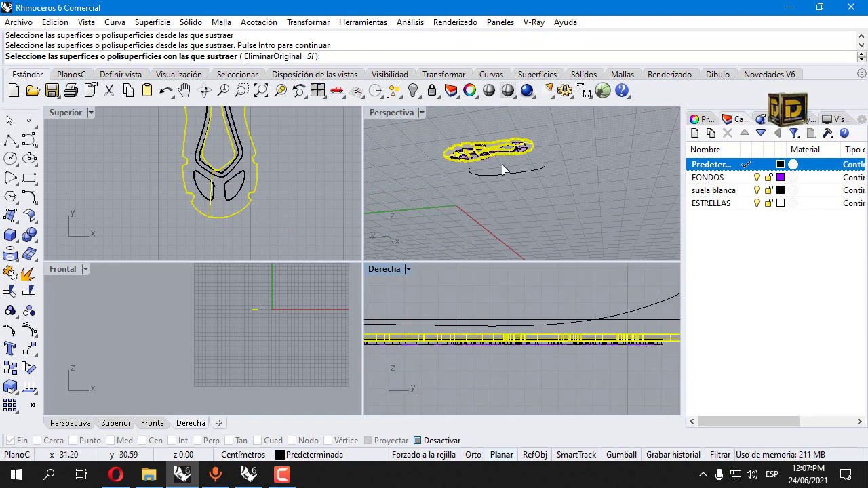
pyautogui.scroll(6, 503, 169)
pyautogui.click(459, 170)
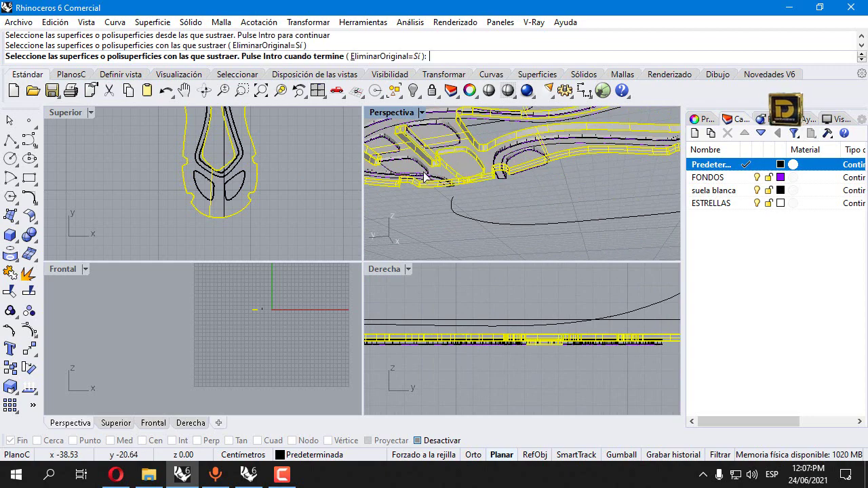
pyautogui.click(424, 178)
pyautogui.click(426, 142)
pyautogui.moveTo(426, 142); pyautogui.dragTo(554, 146, button='right')
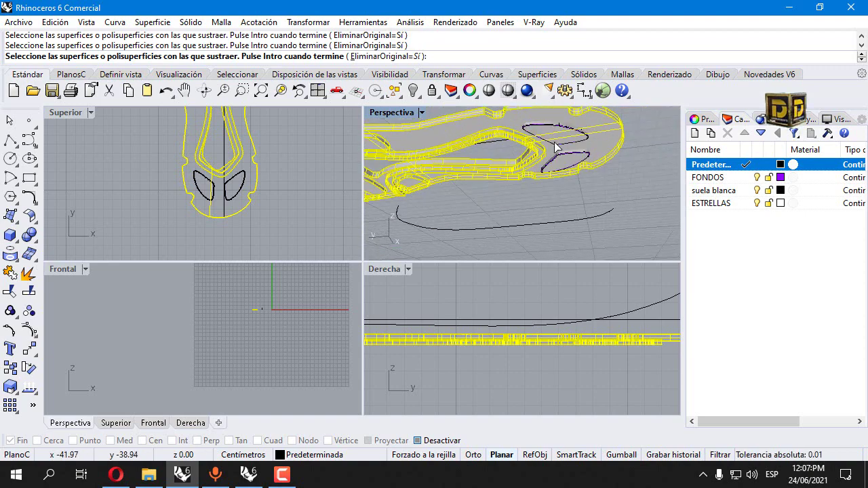
pyautogui.click(556, 141)
pyautogui.click(571, 153)
pyautogui.press('Return')
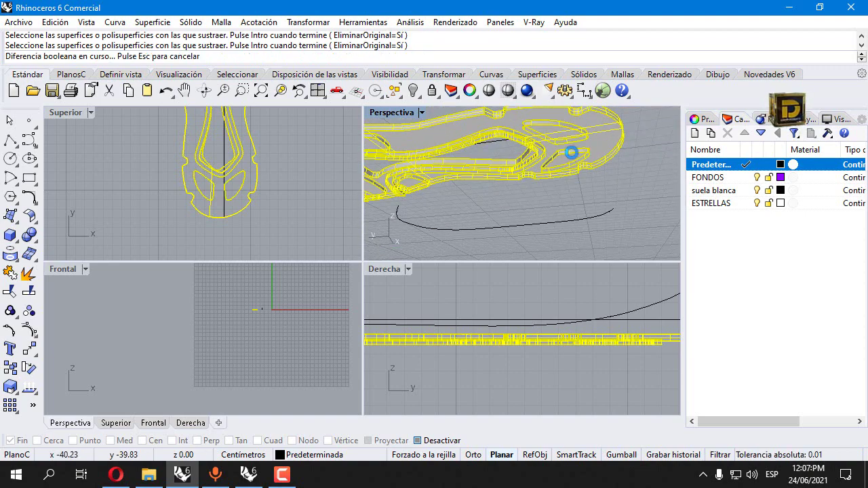
# Examine the recesses cut into the sole's underside in the maximized perspective view.
pyautogui.doubleClick(396, 112)
pyautogui.scroll(-5, 491, 244)
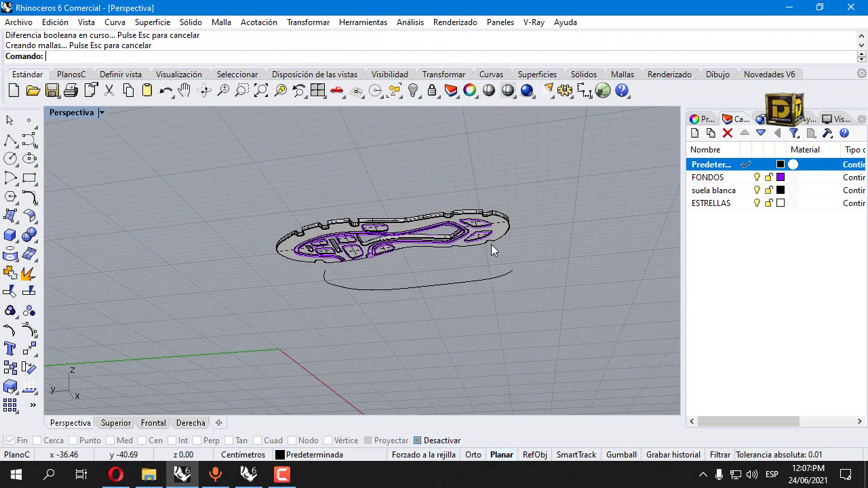
pyautogui.moveTo(373, 179); pyautogui.dragTo(592, 115, button='right')
pyautogui.press('Return')
pyautogui.middleClick(459, 218)
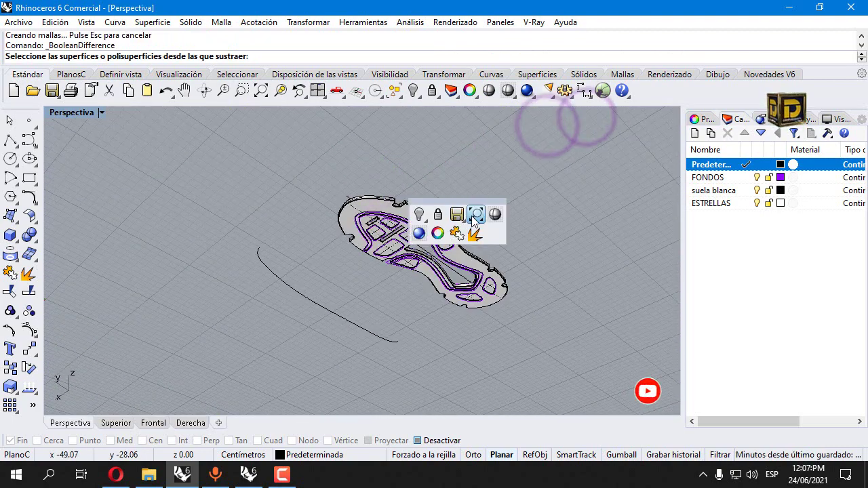
pyautogui.click(475, 213)
pyautogui.rightClick(425, 198)
pyautogui.scroll(3, 420, 197)
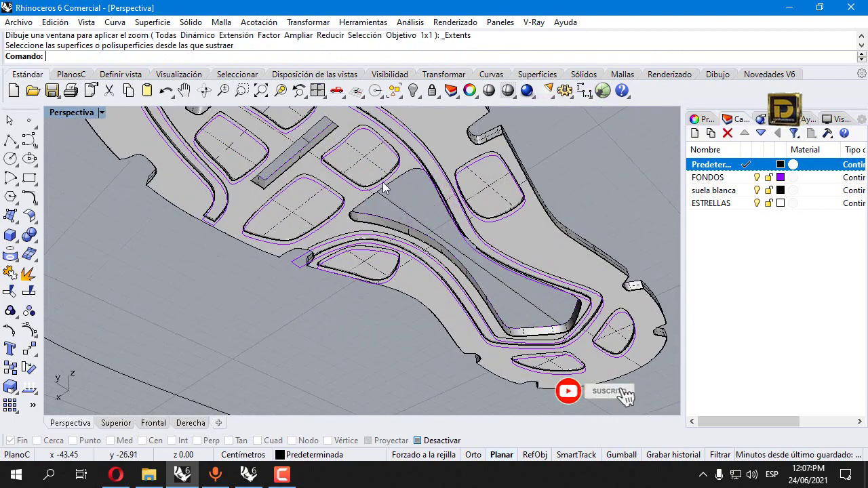
pyautogui.scroll(-2, 404, 204)
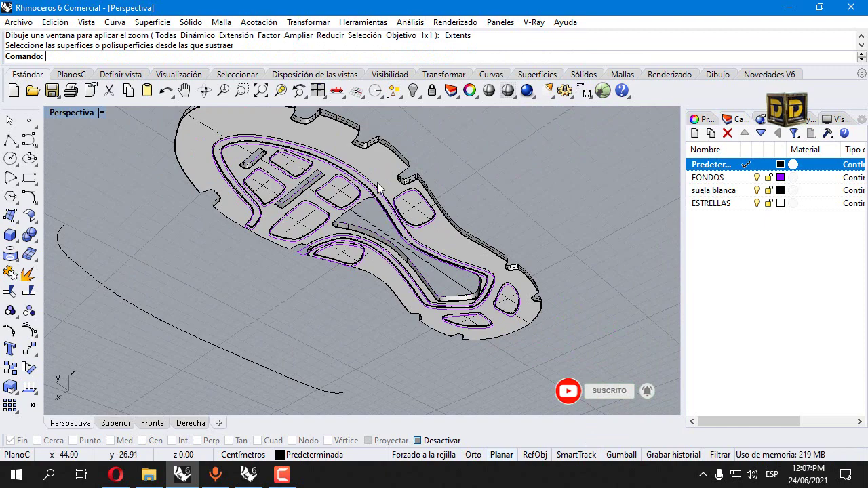
# Show the hidden objects again so the upper sole sits with the notched tread solid.
pyautogui.click(414, 90)
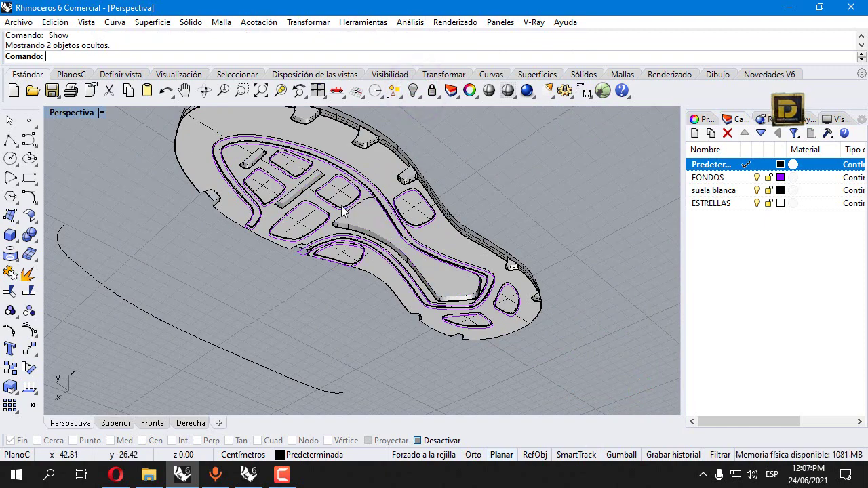
pyautogui.moveTo(467, 234); pyautogui.dragTo(541, 203, button='right')
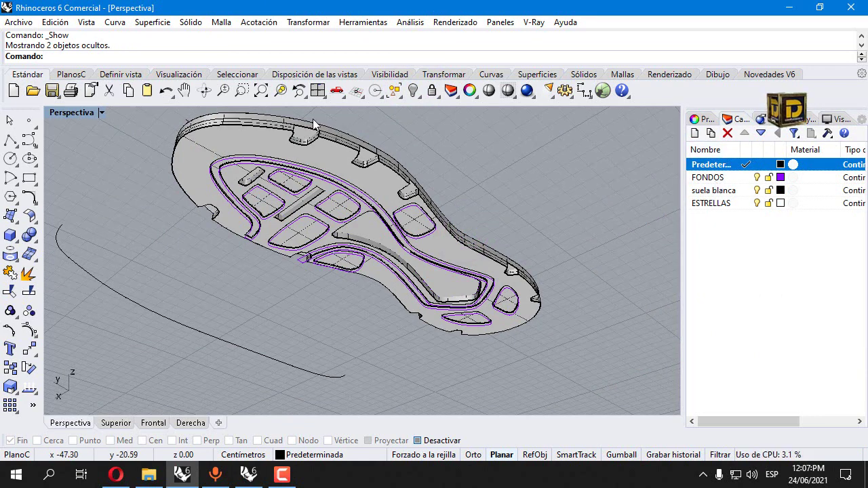
# Create a new layer named "suela negra".
pyautogui.click(693, 134)
pyautogui.write('s')
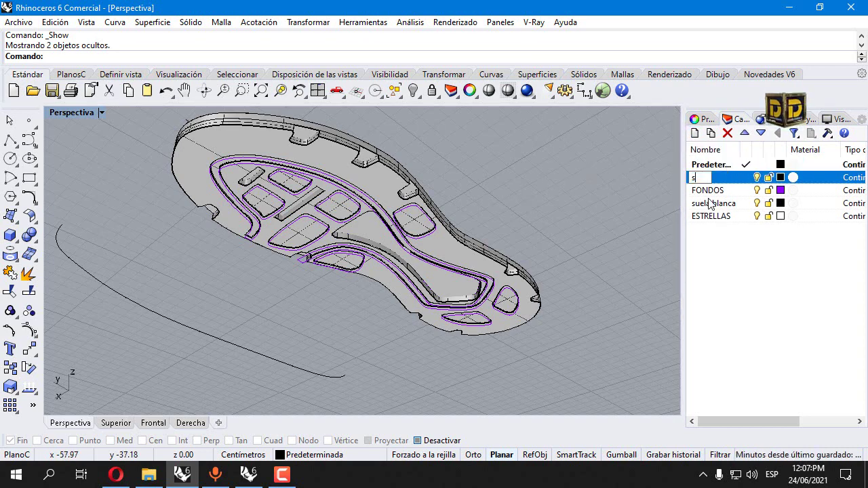
pyautogui.write('uela negra3')
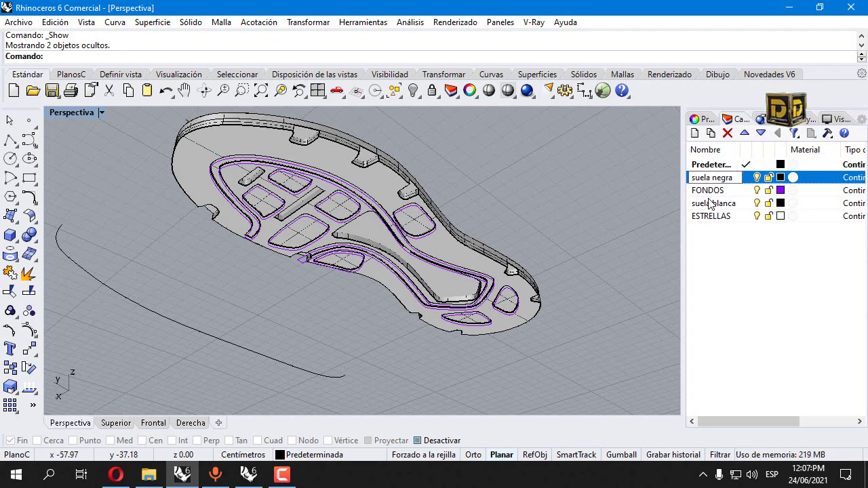
pyautogui.press('BackSpace')
pyautogui.press('Return')
# Assign the notched lower sole solid with the tread recesses to the "suela negra" layer.
pyautogui.click(324, 160)
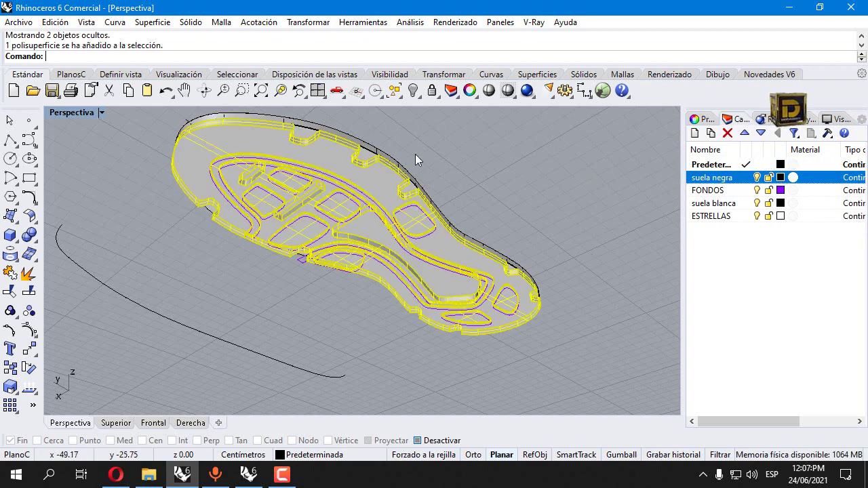
pyautogui.rightClick(698, 175)
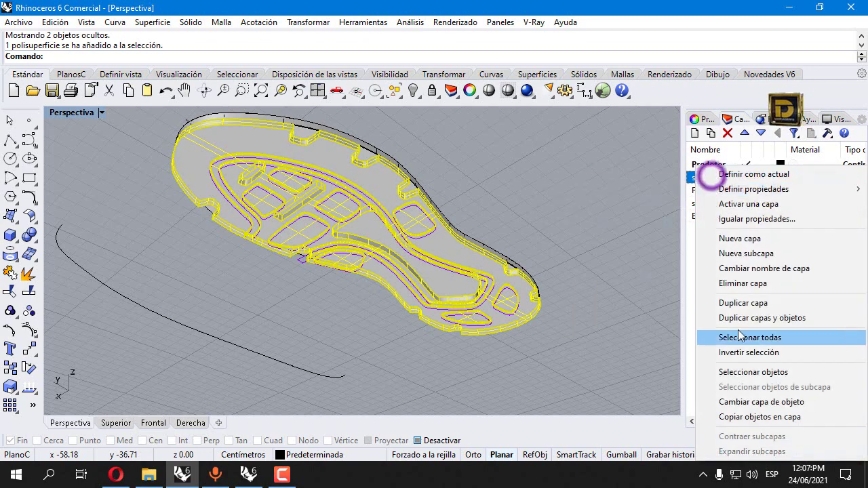
pyautogui.click(759, 403)
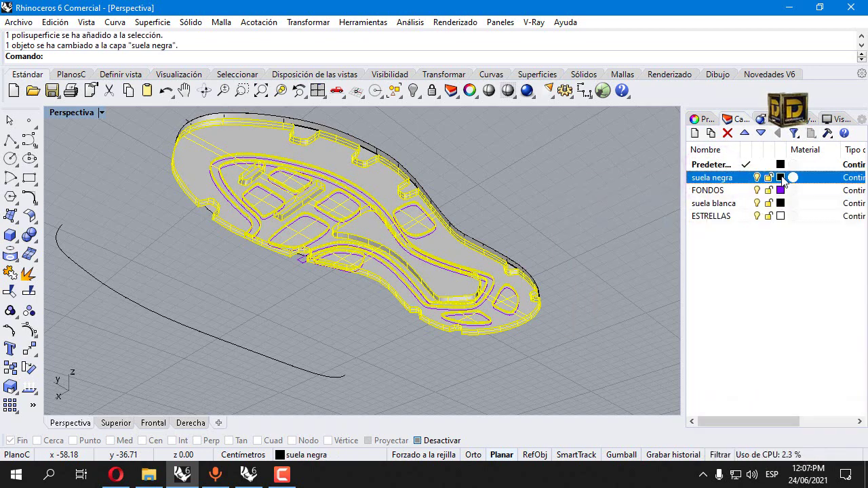
# Pick a near-black colour for the "suela negra" layer and deselect the sole solid.
pyautogui.click(780, 178)
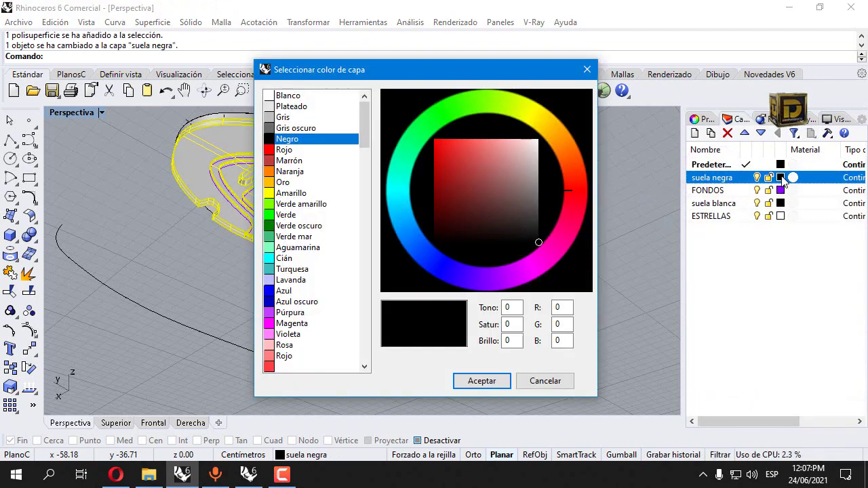
pyautogui.click(544, 238)
pyautogui.click(481, 380)
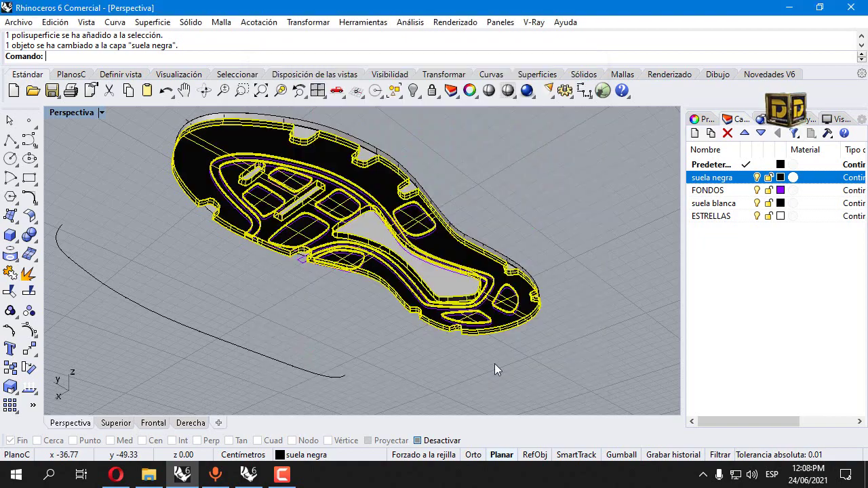
pyautogui.click(522, 232)
pyautogui.moveTo(522, 232); pyautogui.dragTo(422, 221, button='right')
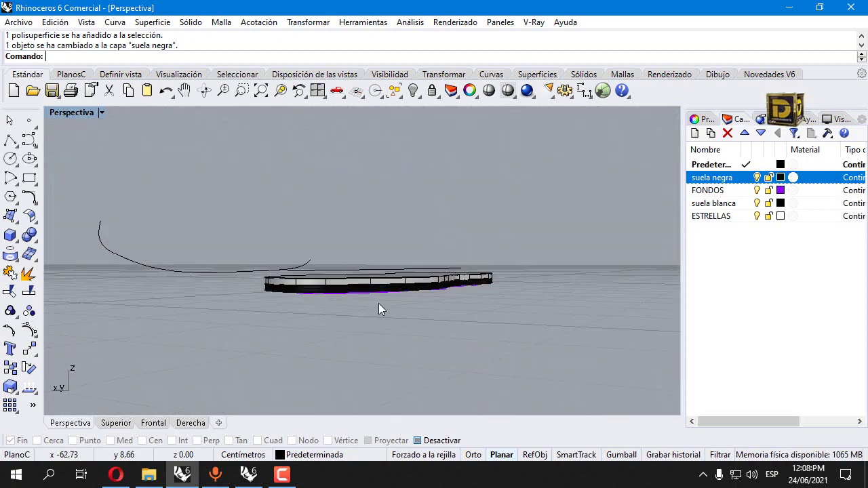
pyautogui.moveTo(380, 309); pyautogui.dragTo(463, 257, button='right')
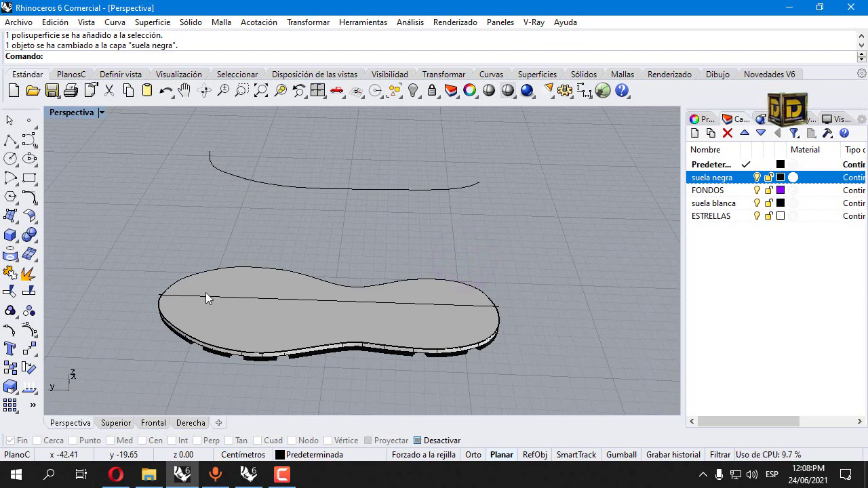